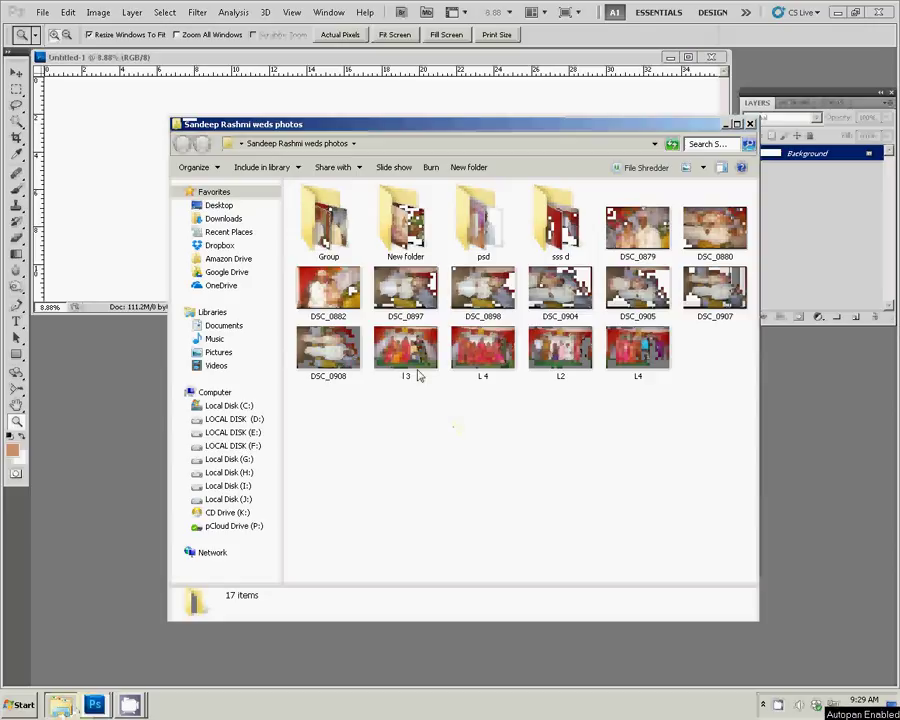
# Step: Select photos l 3 and L 4 in the wedding photos folder and drag them into Photoshop
pyautogui.click(408, 352)
pyautogui.keyDown('ctrl'); pyautogui.click(488, 352); pyautogui.keyUp('ctrl')
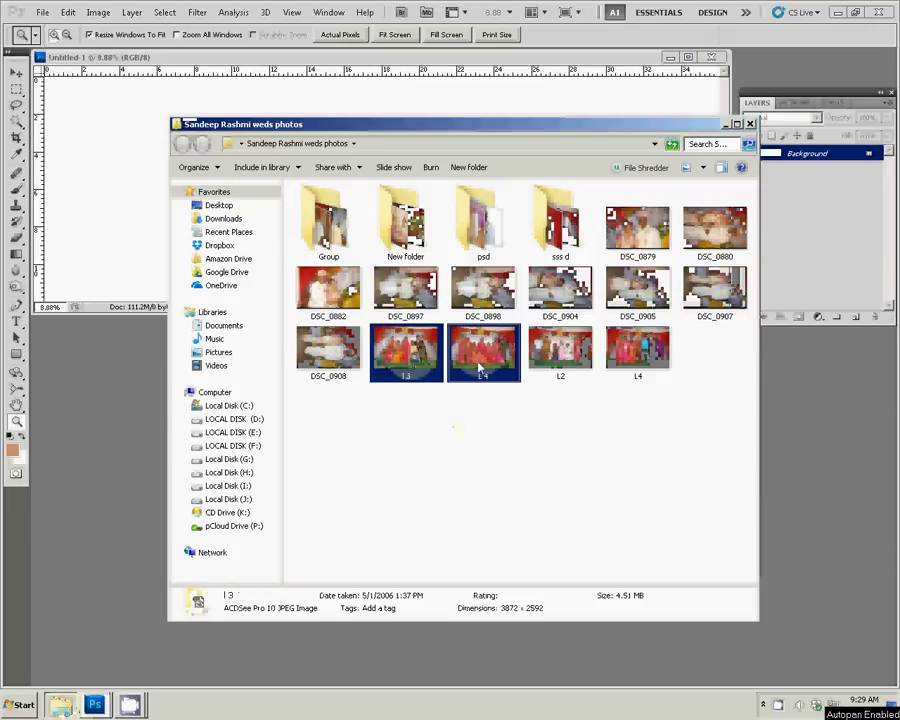
pyautogui.moveTo(488, 352)
pyautogui.mouseDown()
pyautogui.moveTo(820, 570)
pyautogui.moveTo(811, 587)
pyautogui.moveTo(775, 574)
pyautogui.mouseUp()
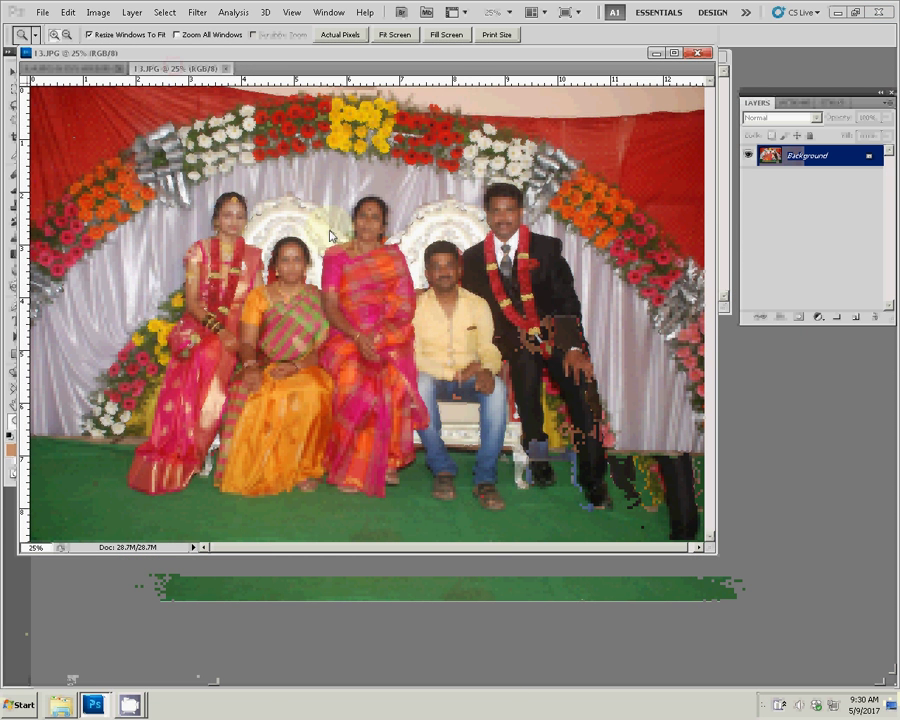
# Step: Float the photo window, zoom into L 4, and lasso around the bride's open eyes
pyautogui.moveTo(175, 72)
pyautogui.mouseDown()
pyautogui.moveTo(318, 270)
pyautogui.moveTo(328, 190)
pyautogui.mouseUp()
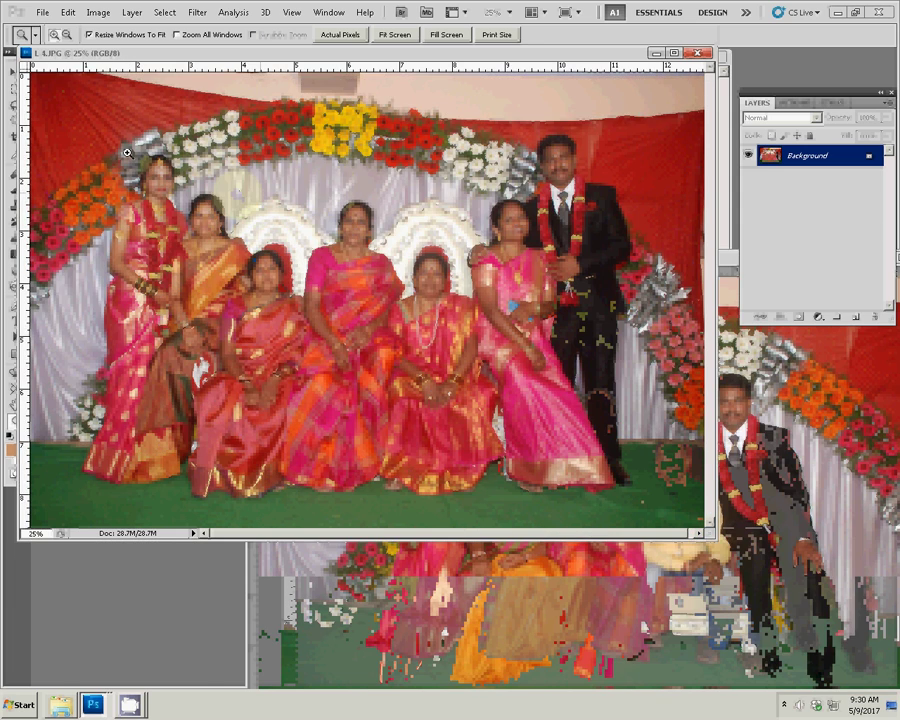
pyautogui.click(188, 209)
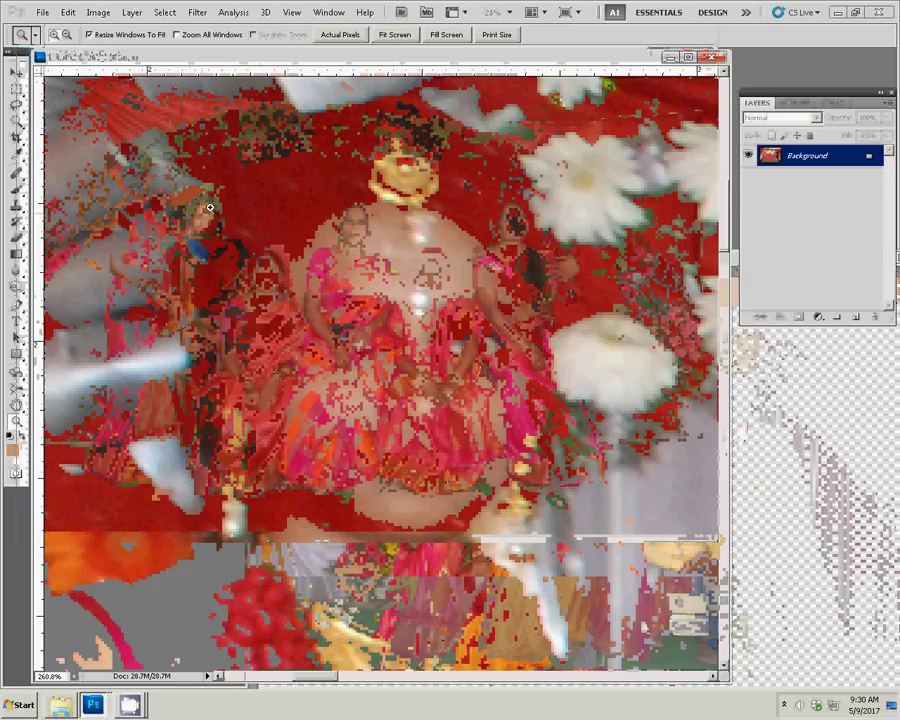
pyautogui.click(17, 103)
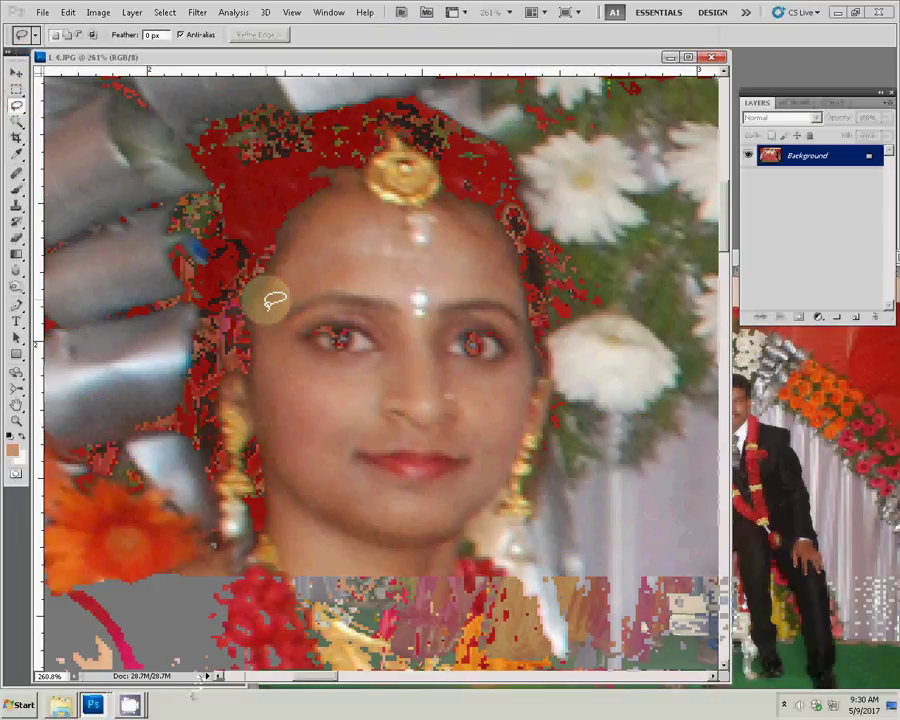
pyautogui.moveTo(274, 300)
pyautogui.mouseDown()
pyautogui.moveTo(340, 261)
pyautogui.moveTo(451, 379)
pyautogui.mouseUp()
# Step: Feather the eye selection by 9 pixels and copy it
pyautogui.rightClick(343, 284)
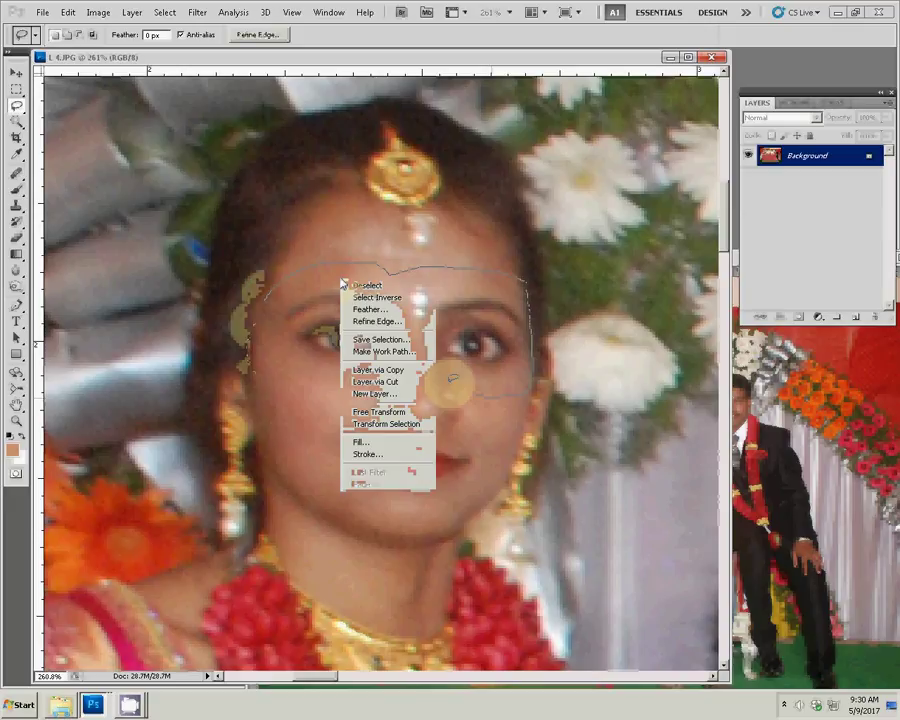
pyautogui.click(368, 309)
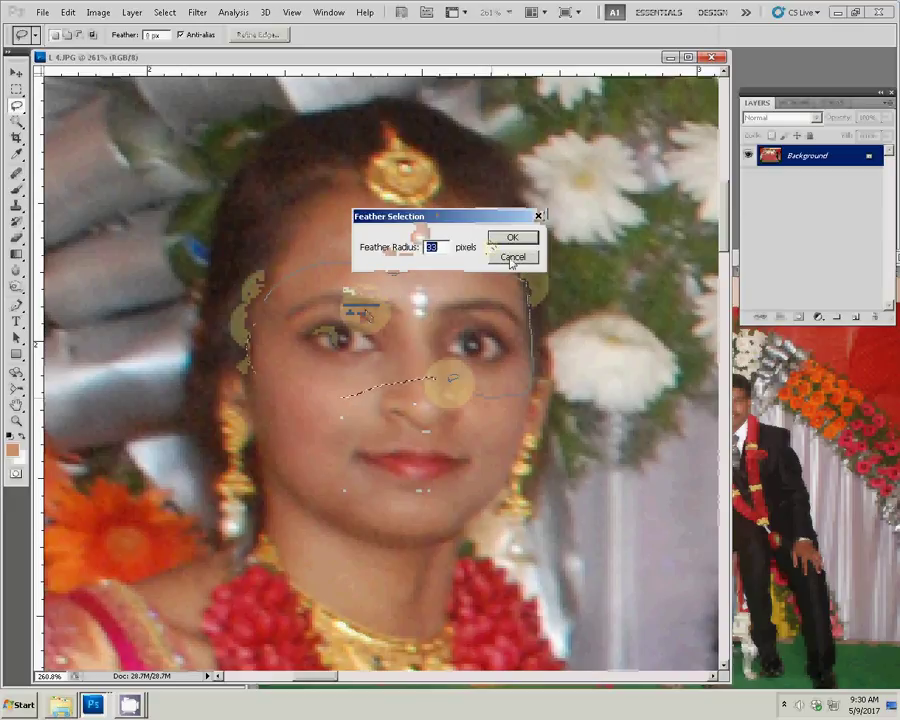
pyautogui.write('9')
pyautogui.click(528, 240)
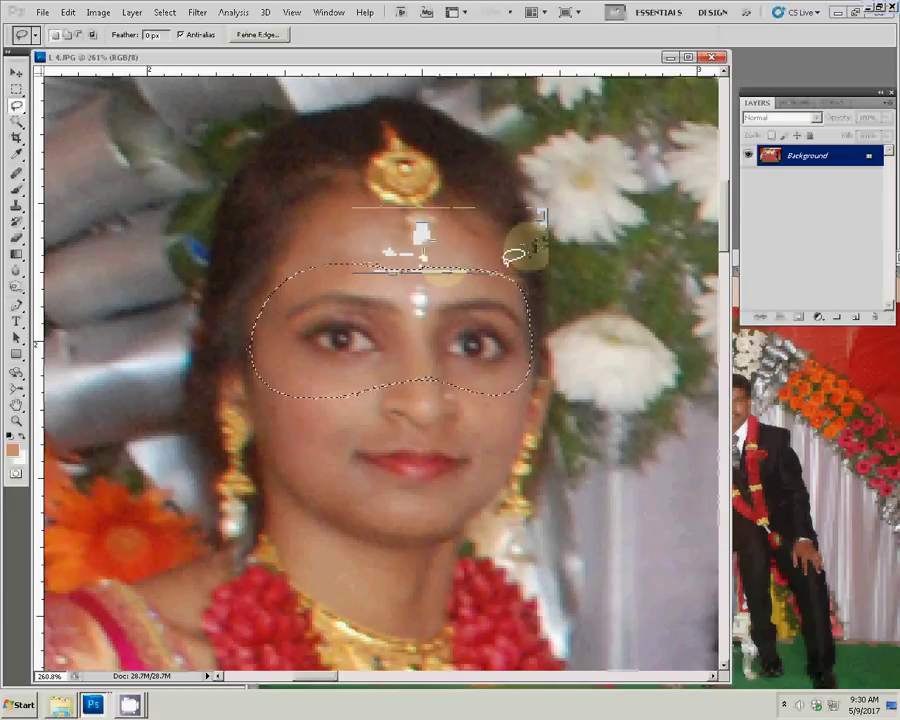
pyautogui.click(67, 12)
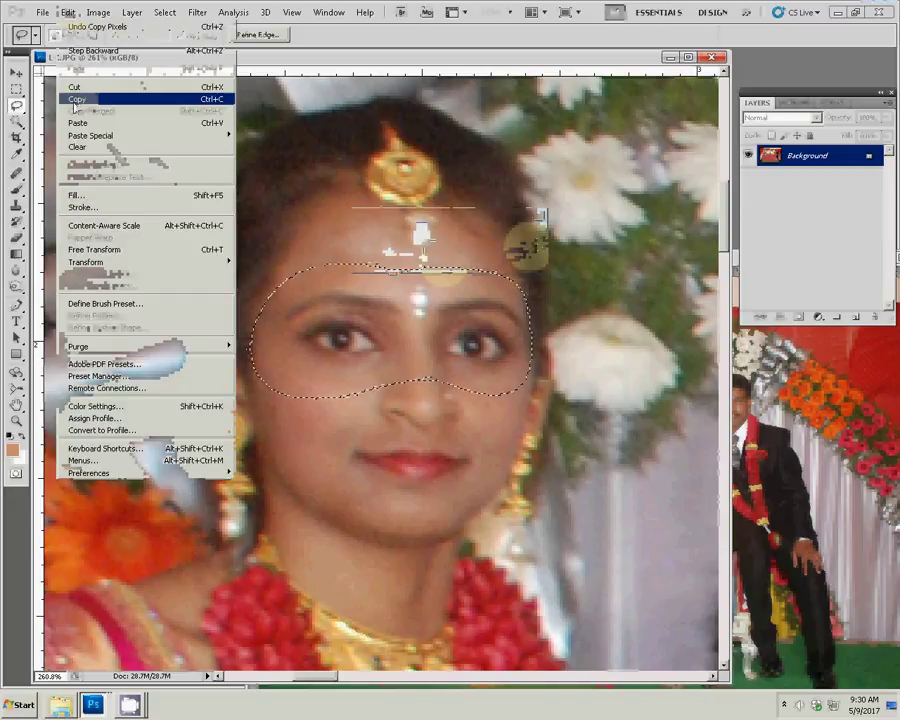
pyautogui.click(67, 12)
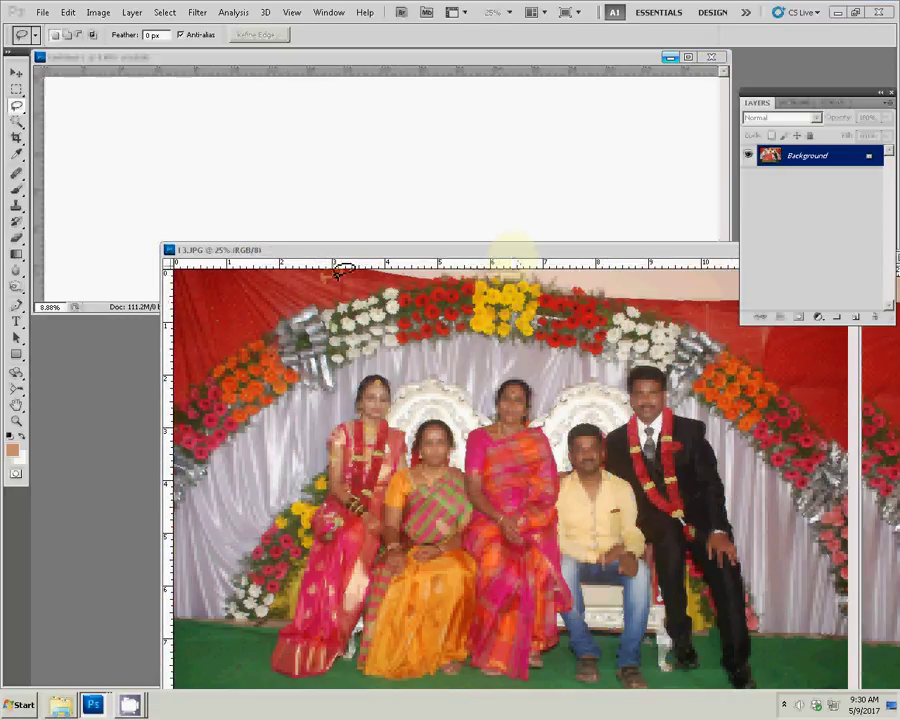
# Step: Paste the copied eyes into l 3 and move them over the bride's closed eyes
pyautogui.press('z')
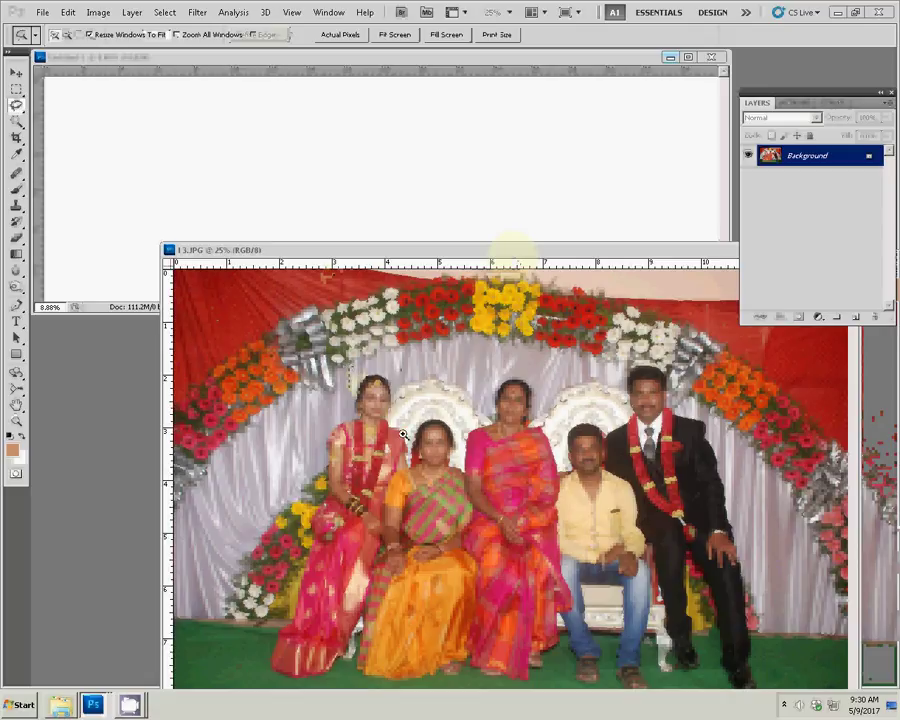
pyautogui.moveTo(403, 435); pyautogui.dragTo(507, 322)
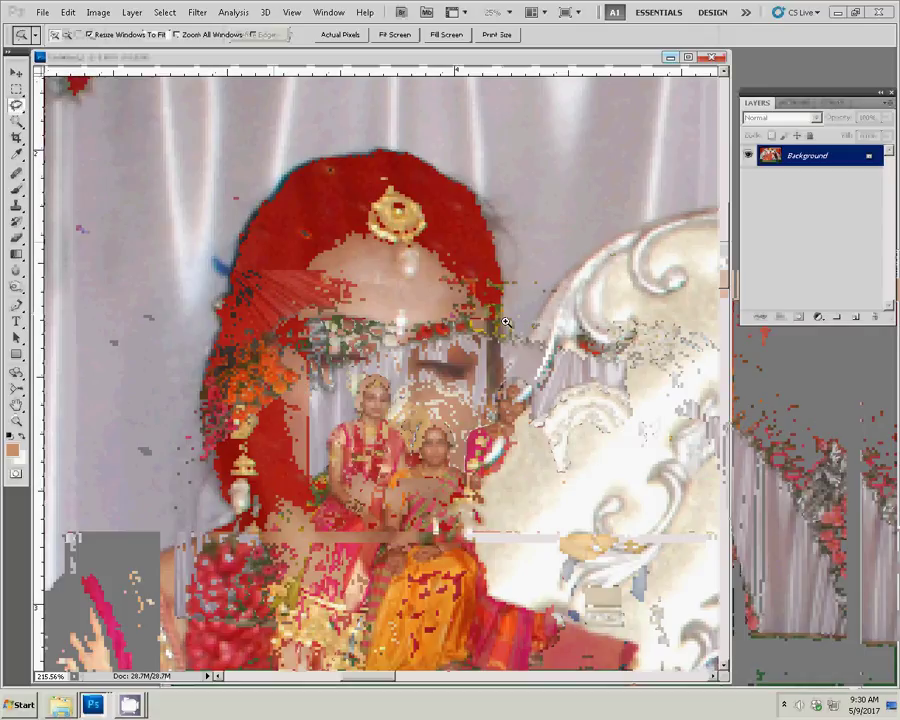
pyautogui.click(68, 12)
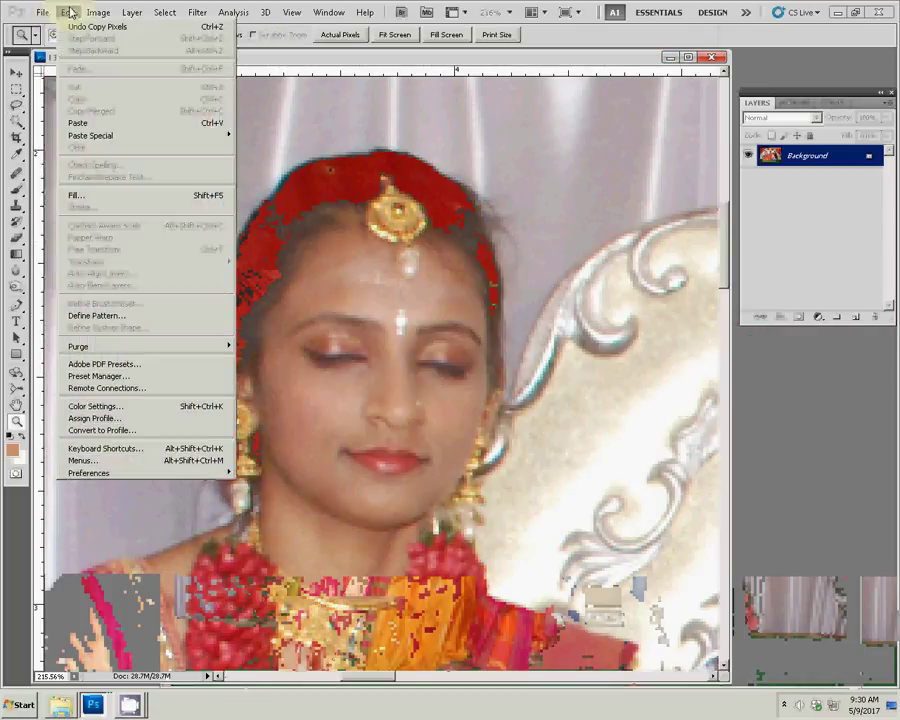
pyautogui.click(76, 124)
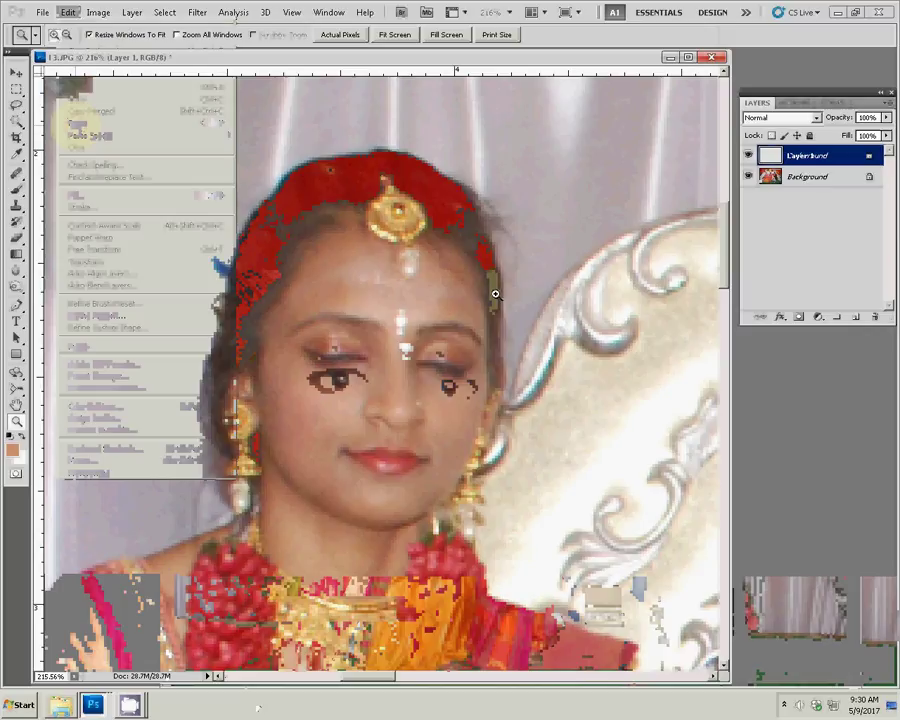
pyautogui.press('v')
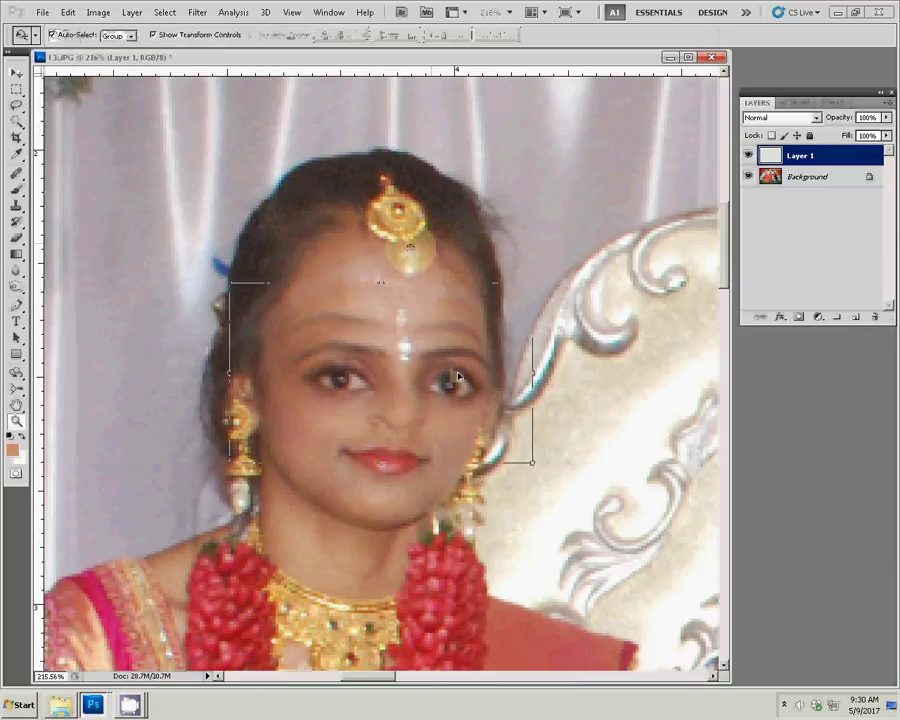
pyautogui.moveTo(455, 370)
pyautogui.mouseDown()
pyautogui.moveTo(451, 316)
pyautogui.moveTo(451, 341)
pyautogui.mouseUp()
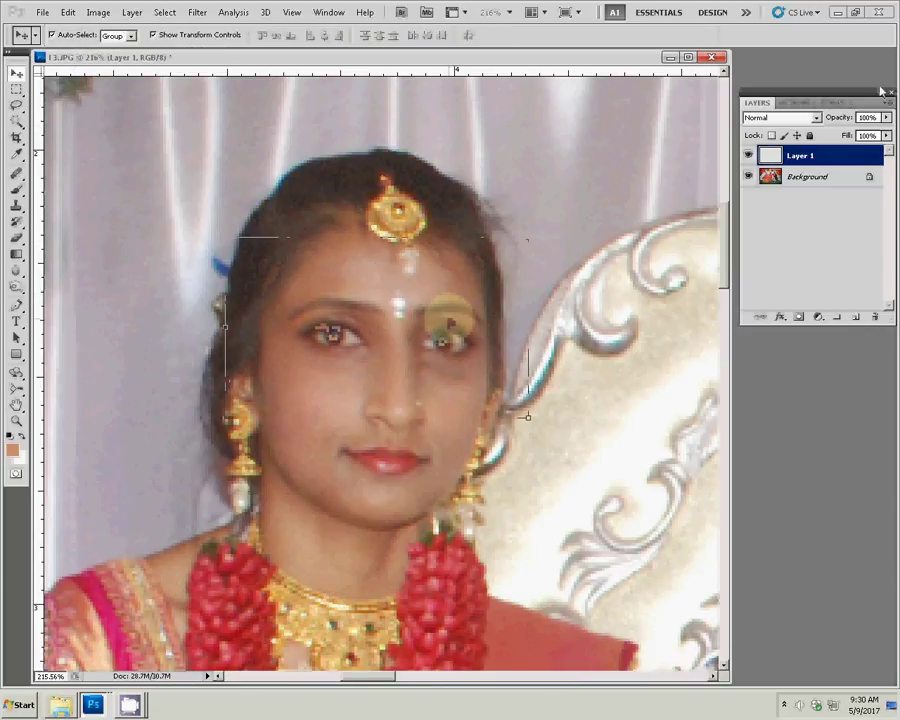
# Step: Align the pasted eyes at 42% opacity, then restore the layer to 99% opacity
pyautogui.click(886, 117)
pyautogui.moveTo(886, 122); pyautogui.dragTo(844, 136)
pyautogui.click(502, 300)
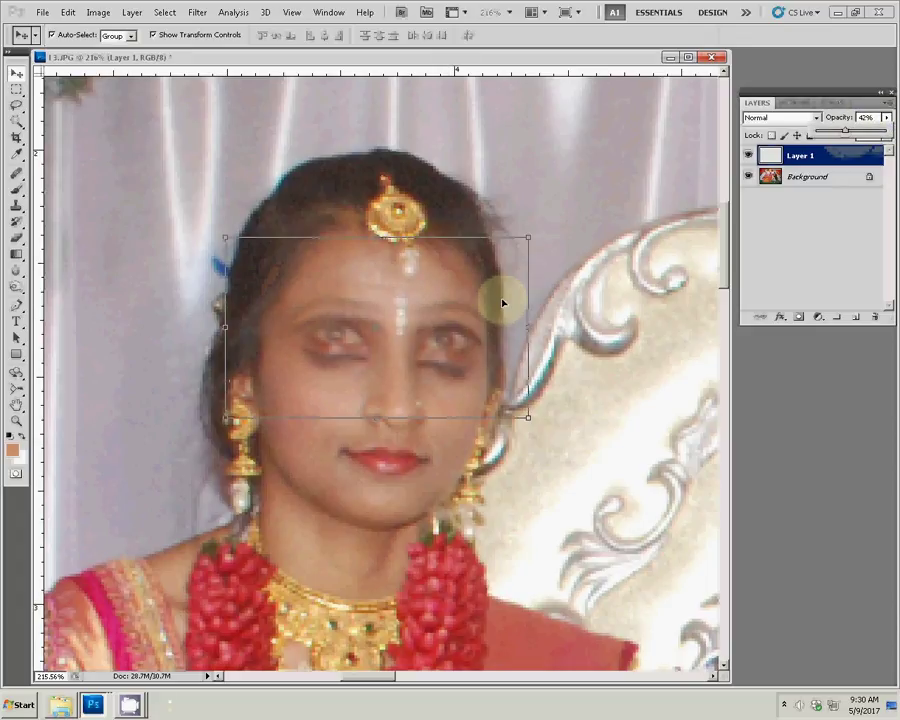
pyautogui.doubleClick(464, 351)
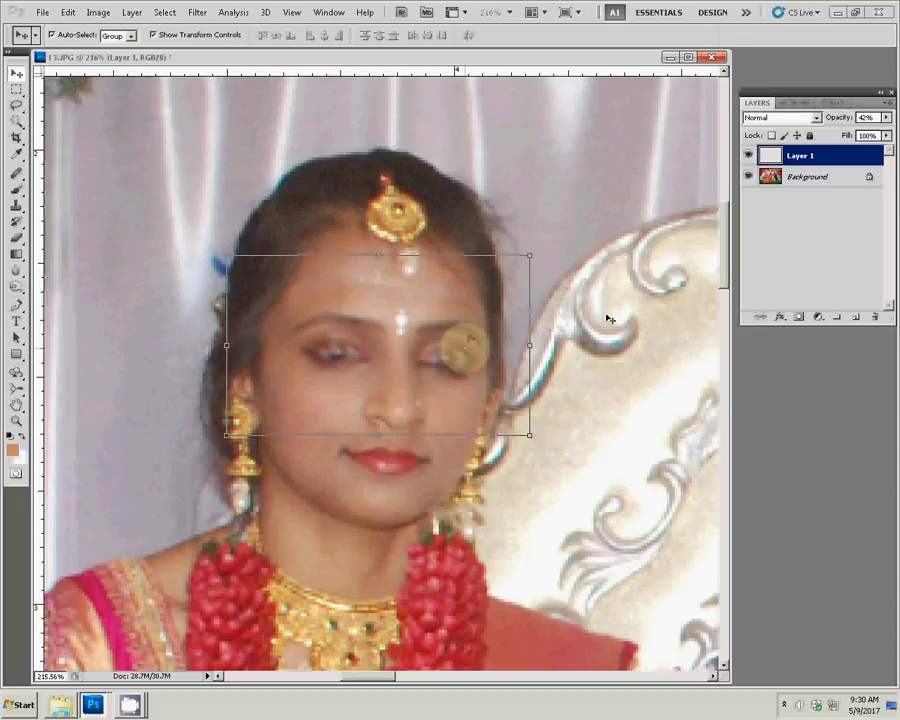
pyautogui.click(886, 117)
pyautogui.moveTo(871, 138); pyautogui.dragTo(890, 137)
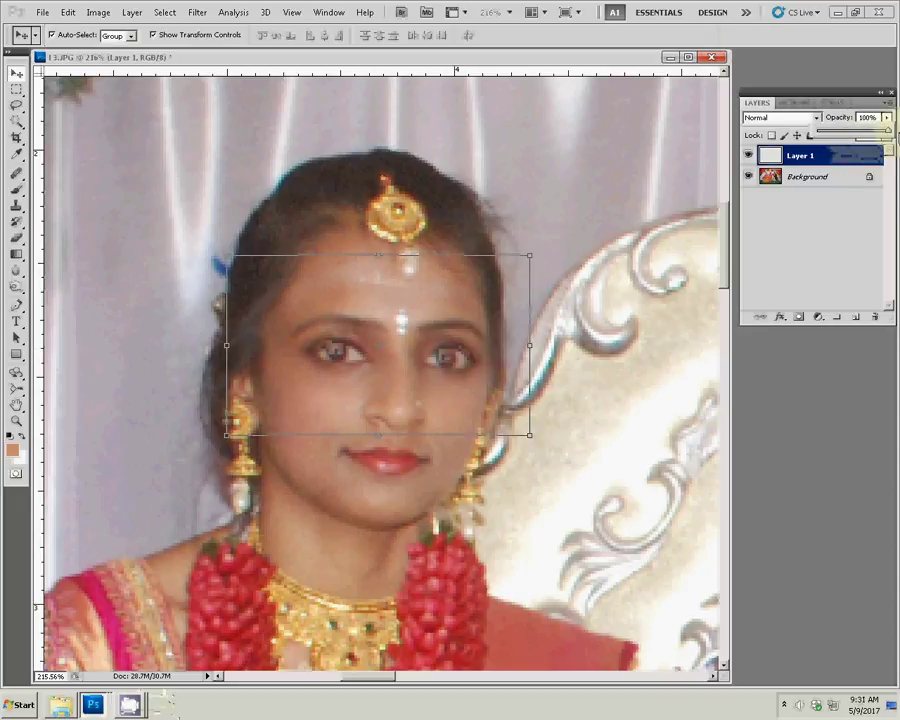
pyautogui.click(443, 307)
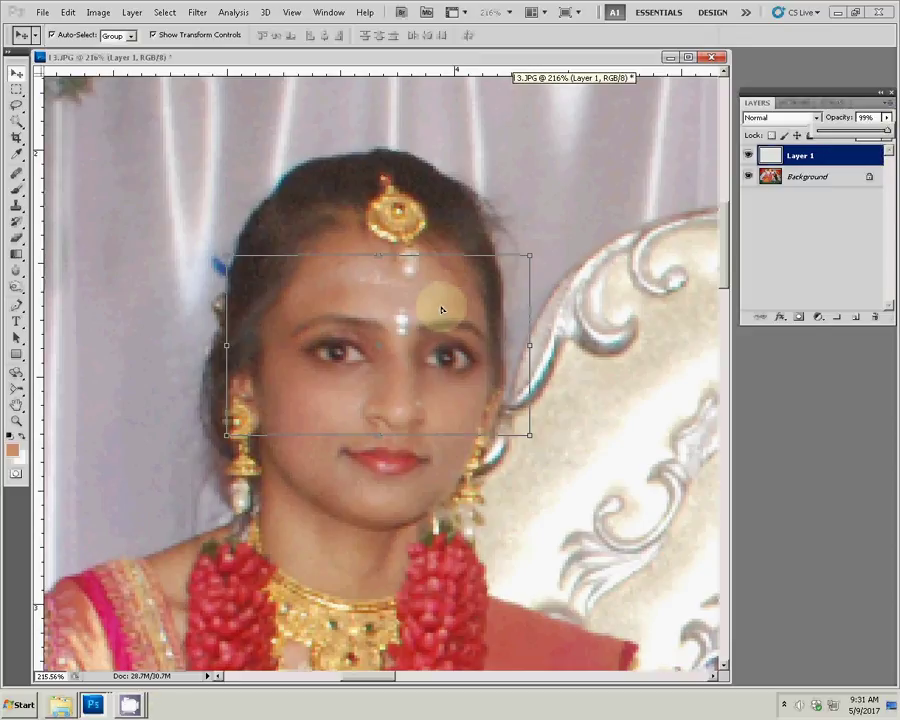
# Step: Merge the eyes layer into the background and fit the photo on screen
pyautogui.click(131, 12)
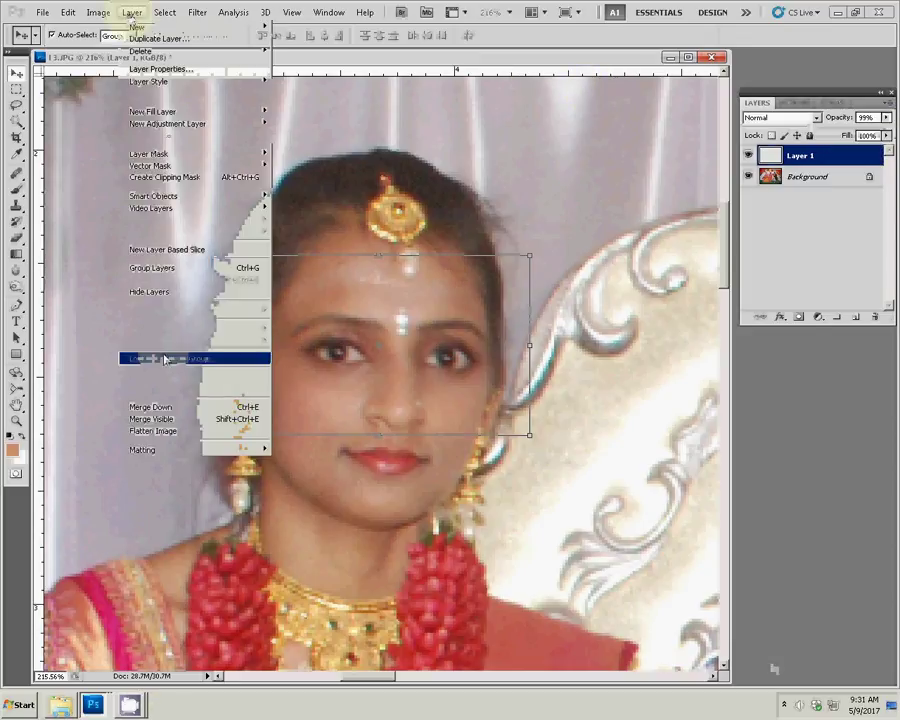
pyautogui.click(155, 420)
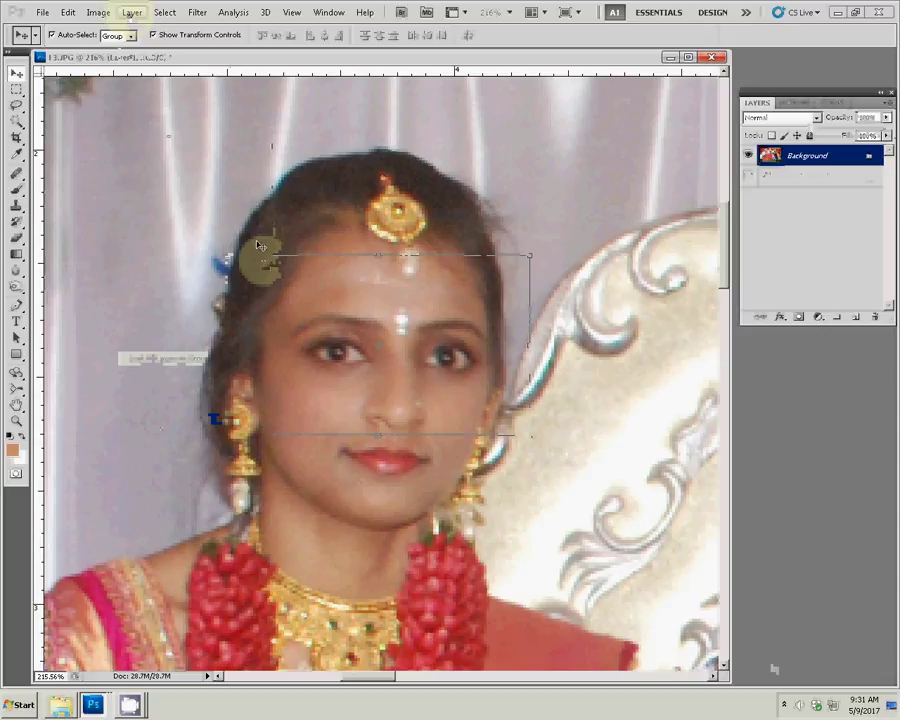
pyautogui.press('z')
pyautogui.rightClick(253, 241)
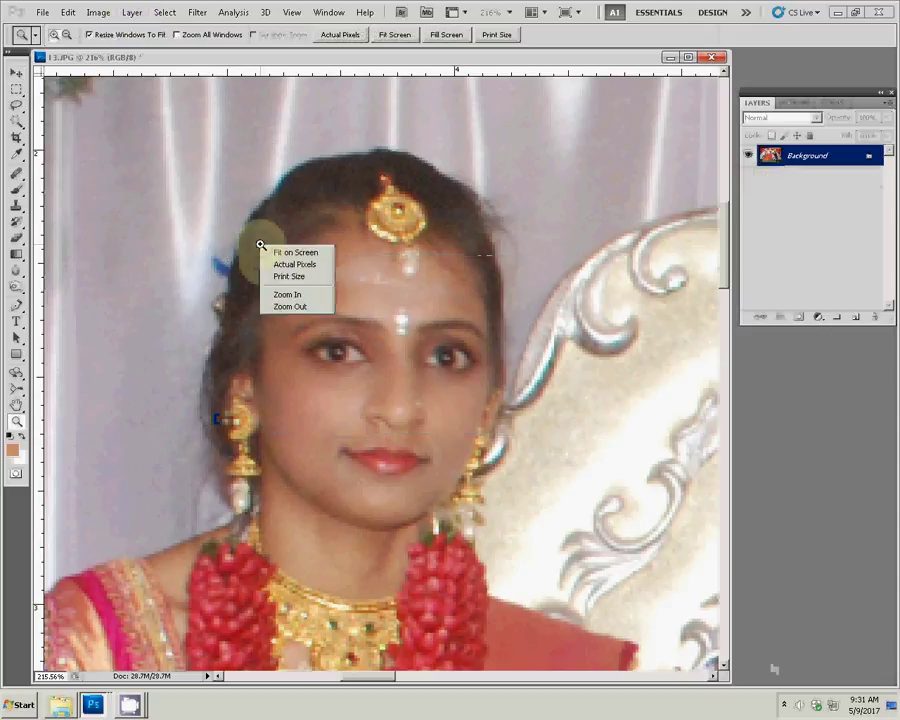
pyautogui.click(259, 247)
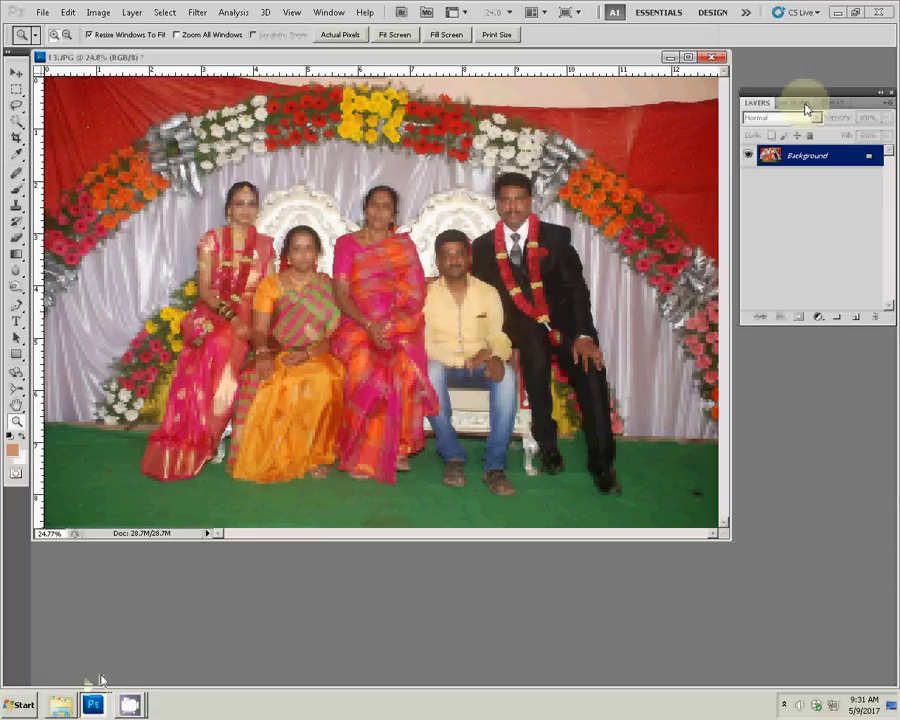
# Step: Run the Correction action on the group photo and place it in the album's upper-left
pyautogui.click(805, 104)
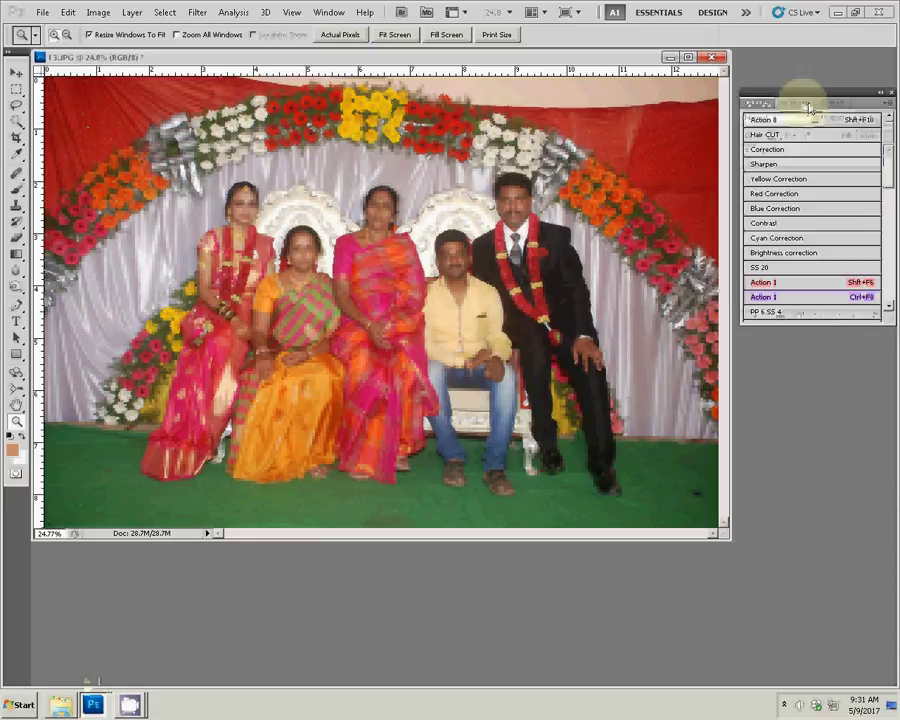
pyautogui.click(778, 152)
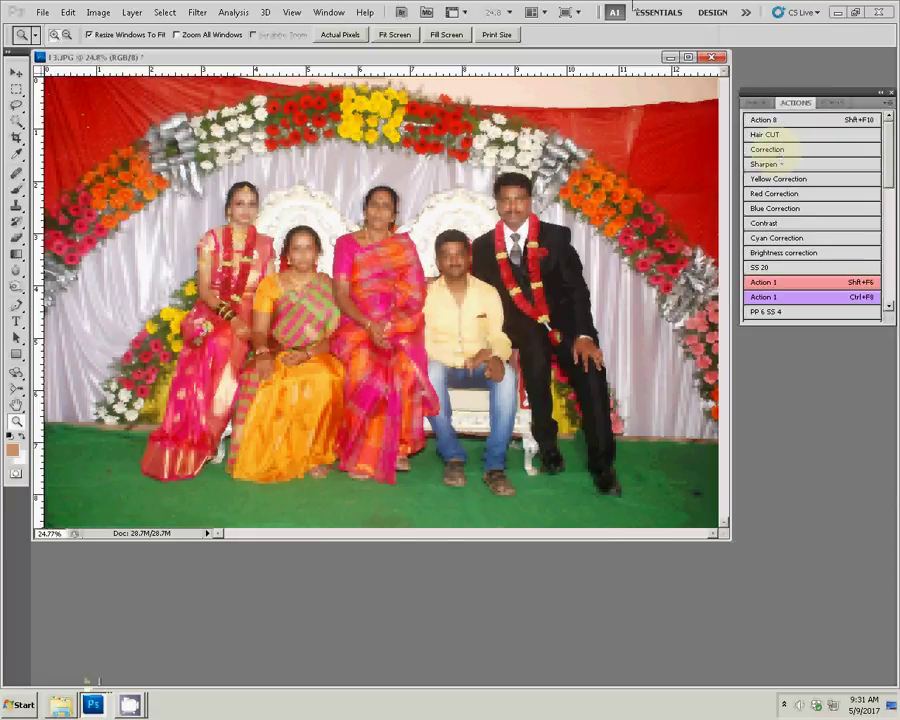
pyautogui.press('v')
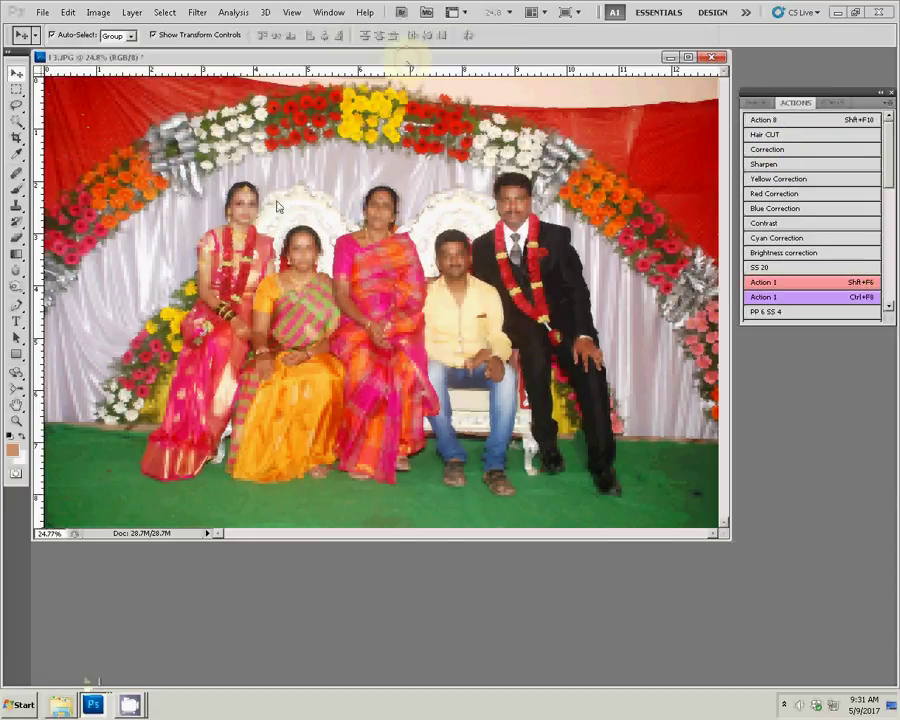
pyautogui.moveTo(408, 60); pyautogui.dragTo(268, 248)
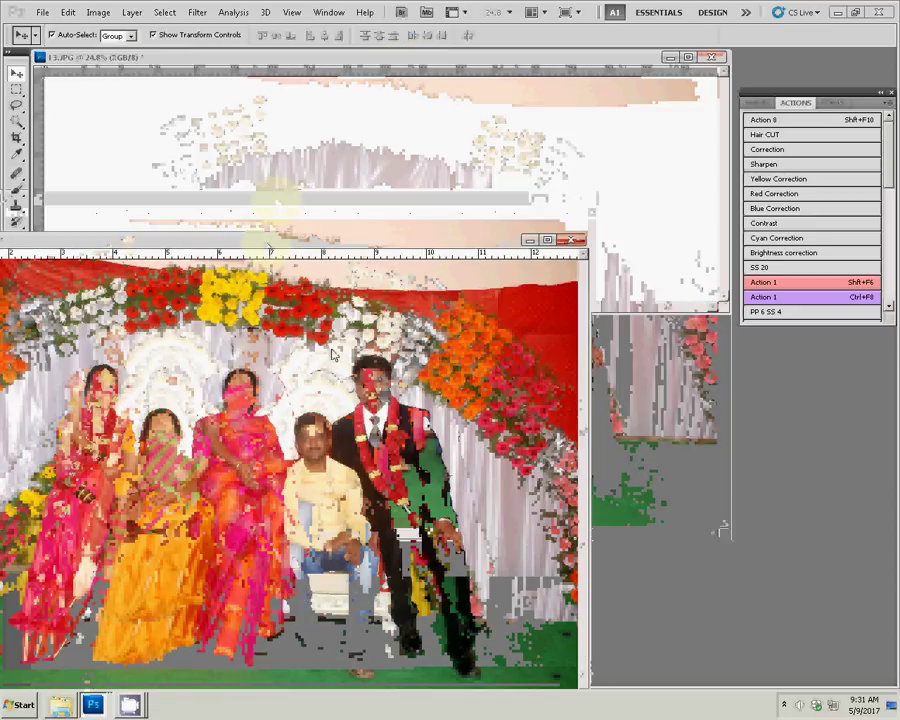
pyautogui.moveTo(476, 188); pyautogui.dragTo(470, 180)
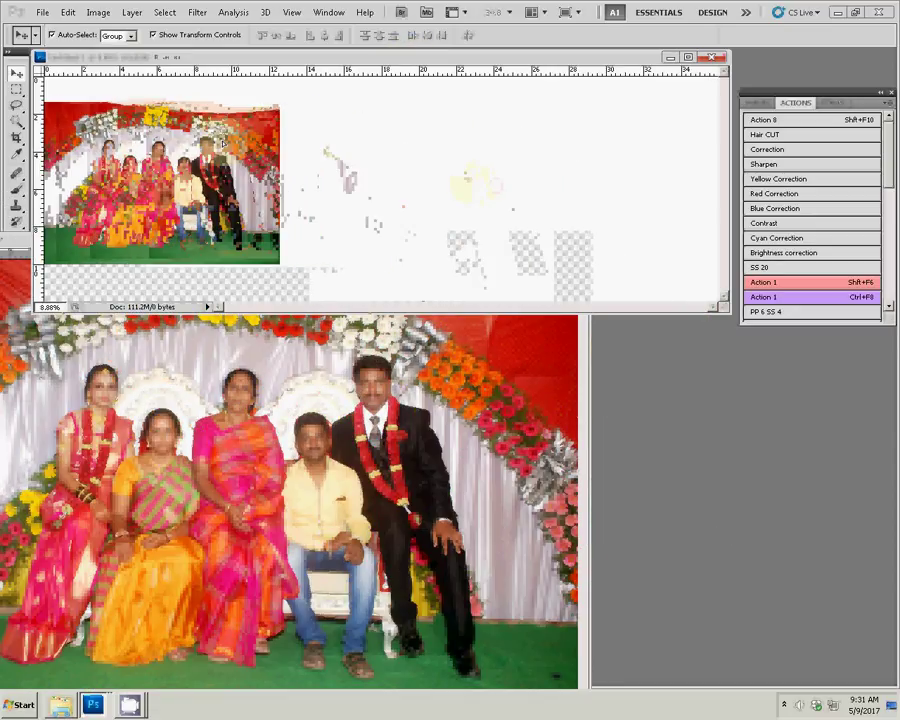
pyautogui.moveTo(478, 188); pyautogui.dragTo(260, 150)
# Step: Add a centre vertical guide and scale the group photo to fill the left half
pyautogui.moveTo(381, 62); pyautogui.dragTo(408, 113)
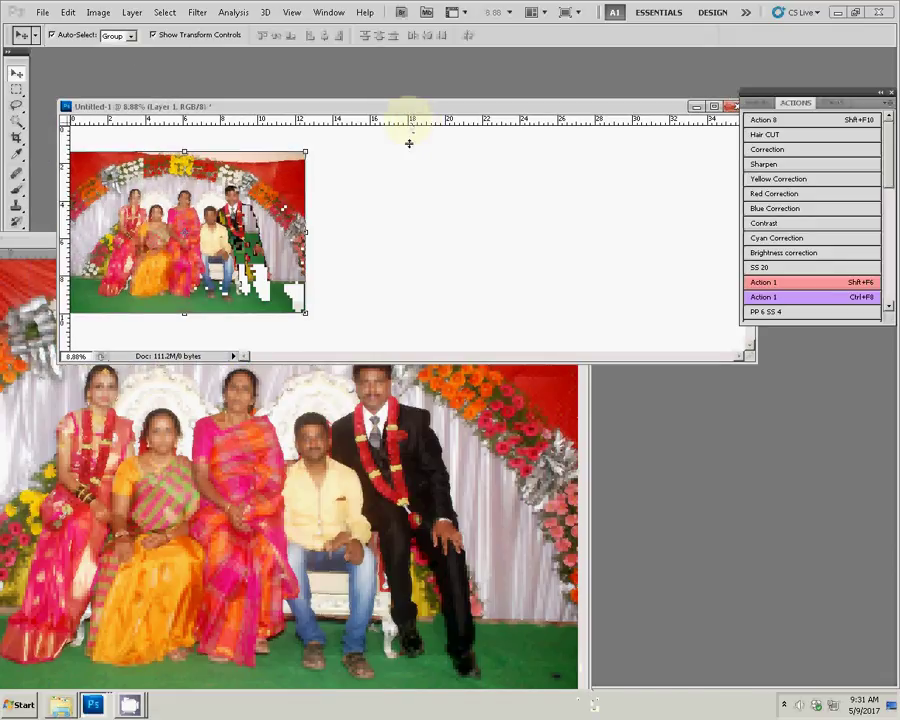
pyautogui.moveTo(409, 143); pyautogui.dragTo(410, 140)
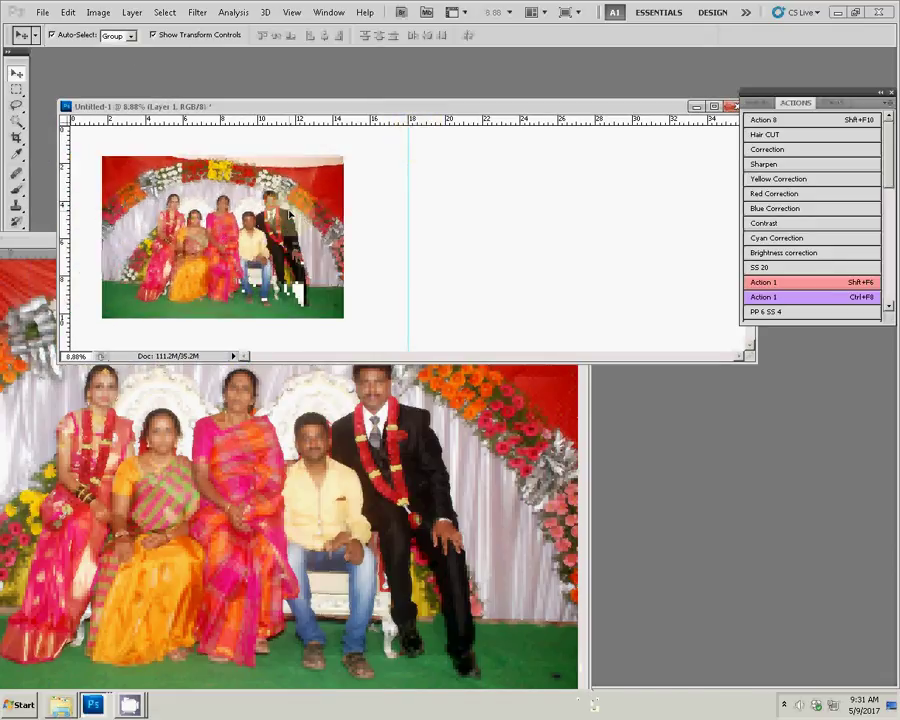
pyautogui.scroll(-1, 297, 207)
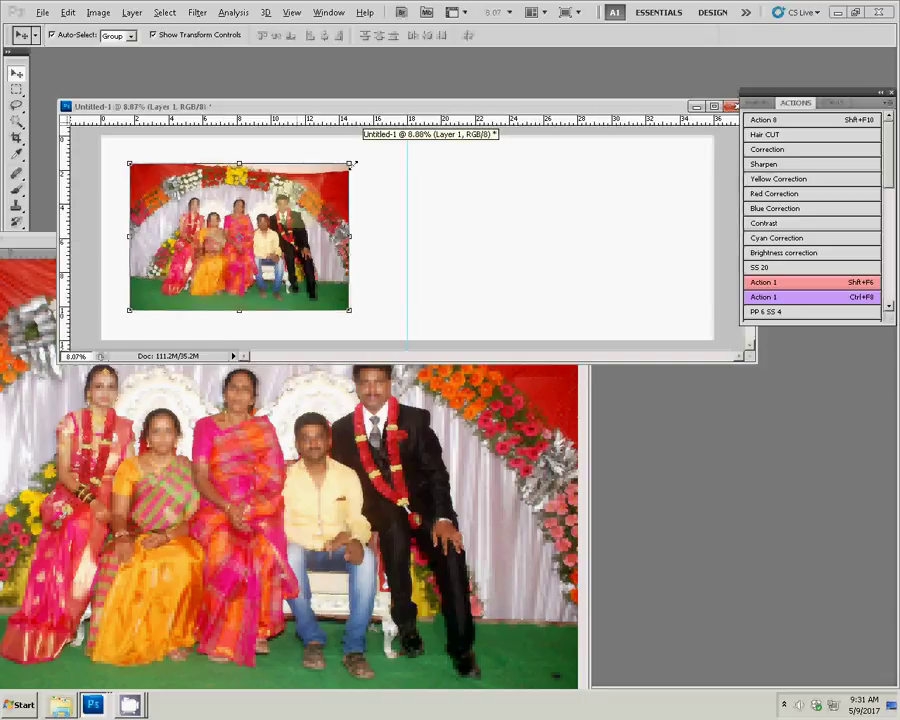
pyautogui.moveTo(350, 162); pyautogui.dragTo(414, 139)
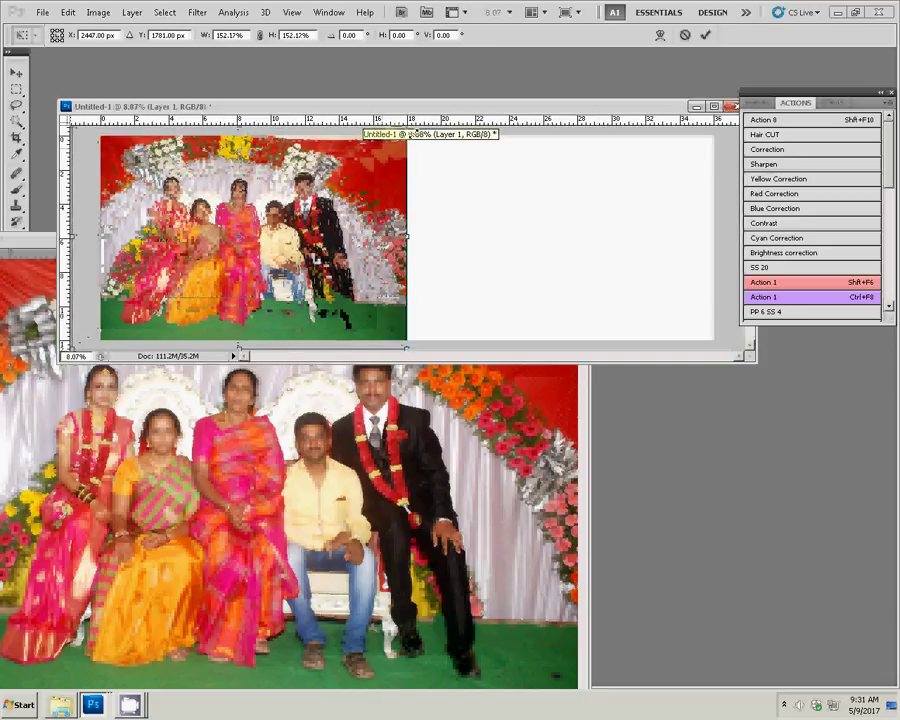
pyautogui.doubleClick(368, 163)
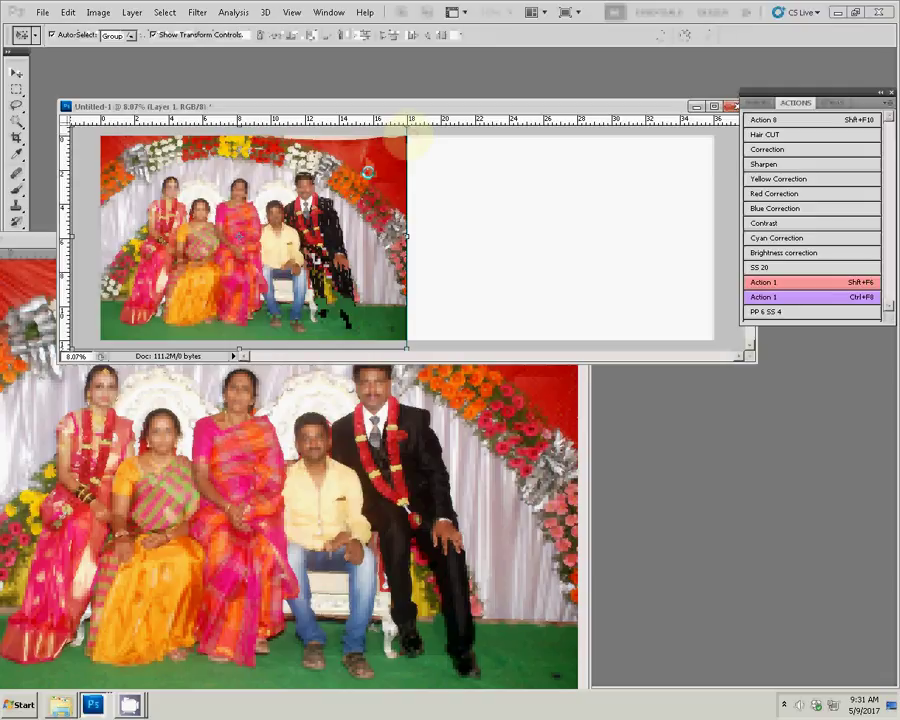
pyautogui.click(371, 164)
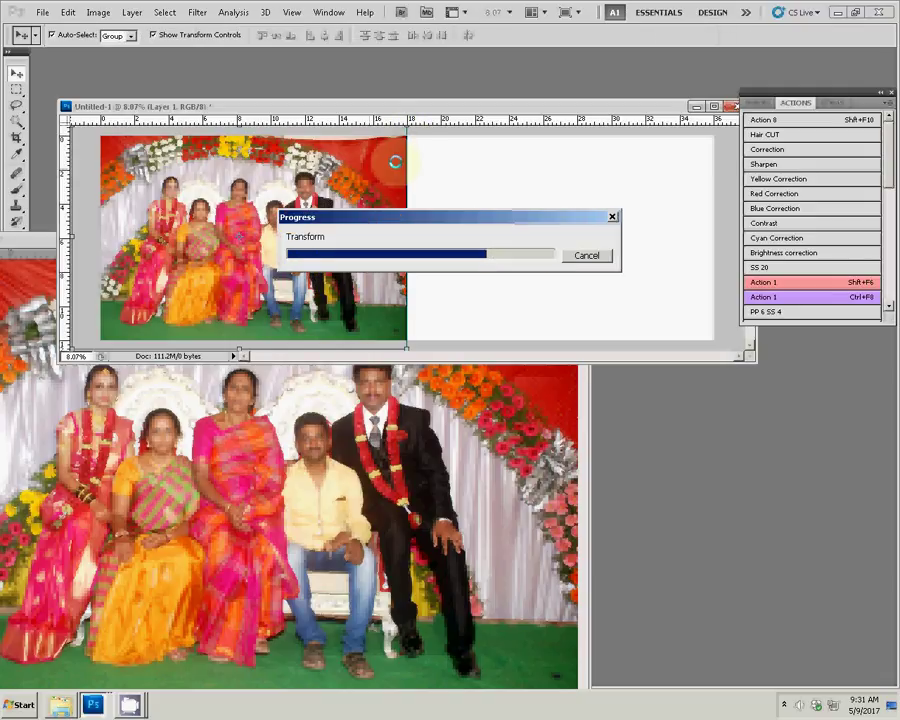
# Step: Close the original 13.JPG without saving
pyautogui.click(413, 422)
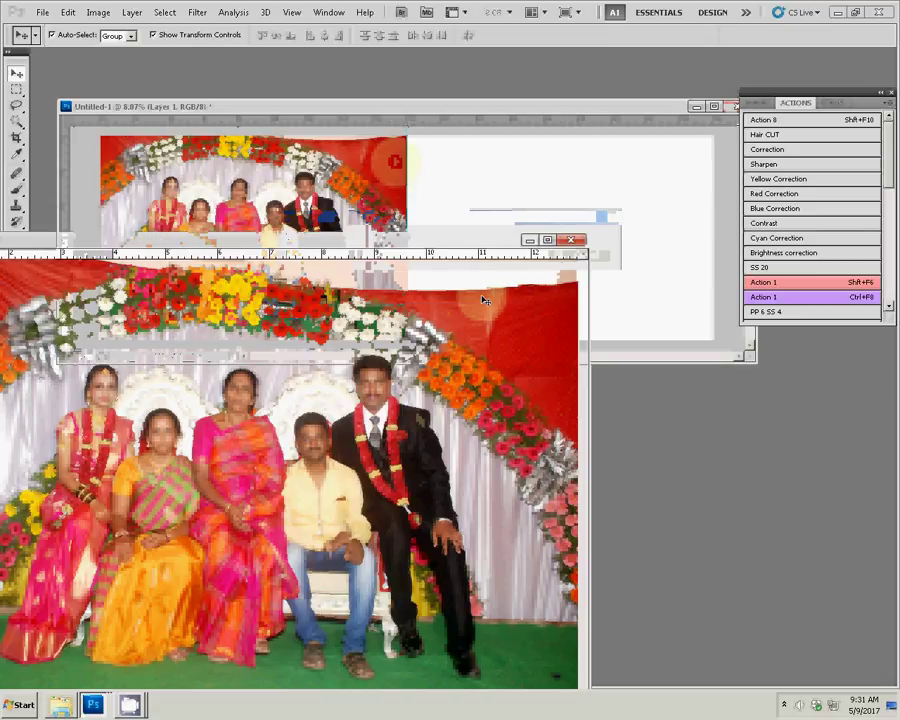
pyautogui.click(573, 240)
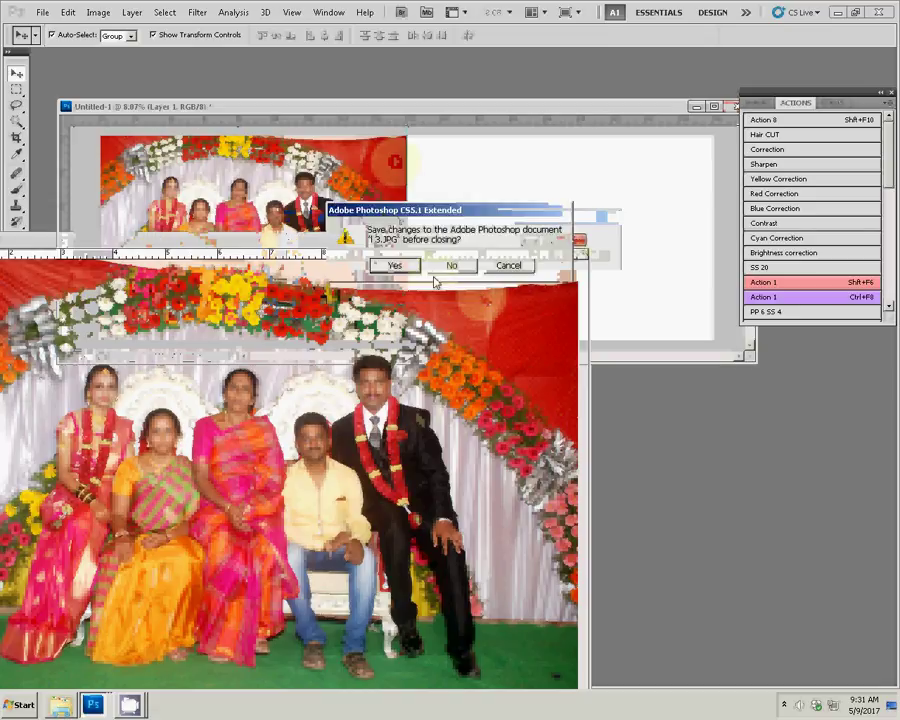
pyautogui.click(453, 265)
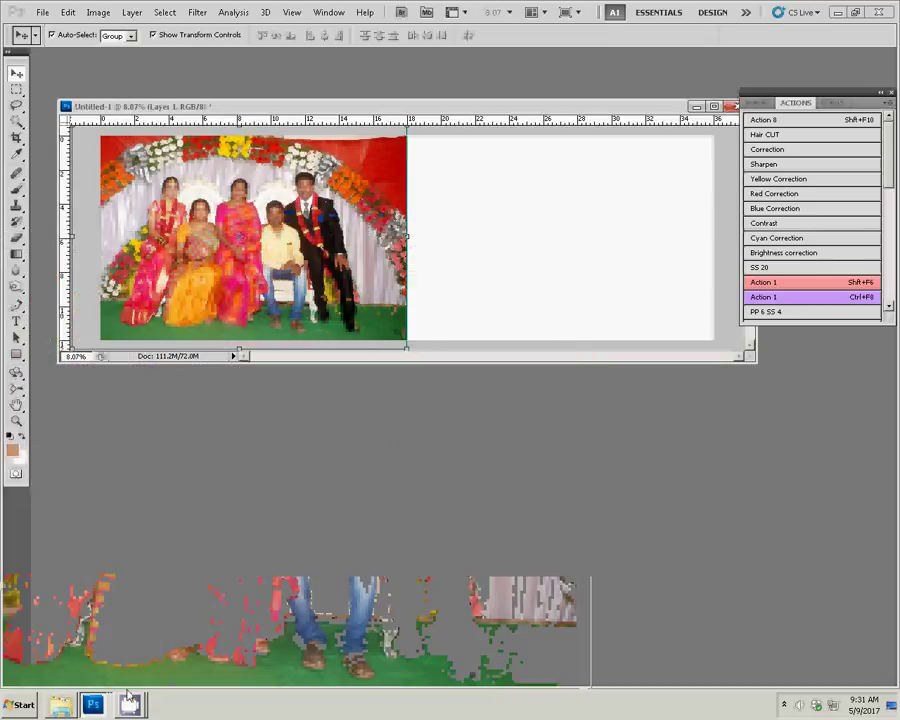
# Step: Open L4 from the wedding photos folder in Photoshop and fit it in its window
pyautogui.click(76, 703)
pyautogui.click(542, 476)
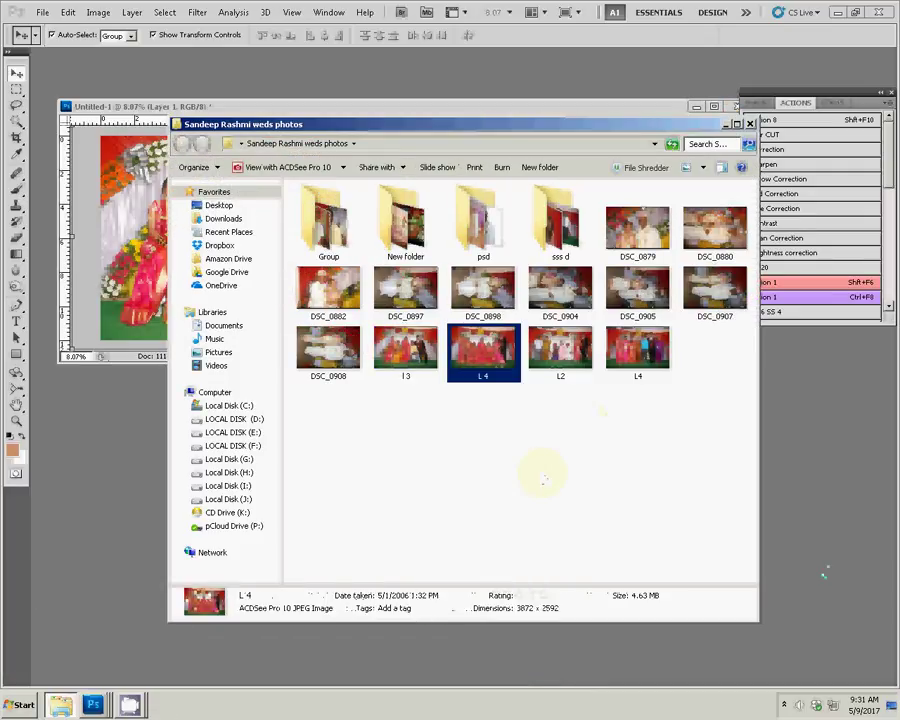
pyautogui.moveTo(497, 362); pyautogui.dragTo(820, 566)
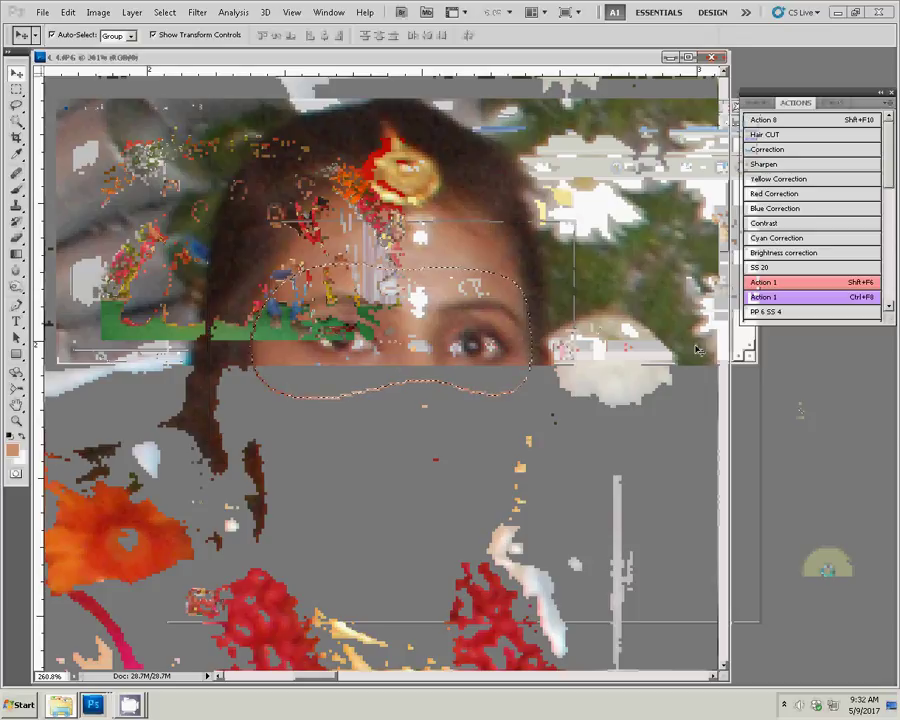
pyautogui.press('z')
pyautogui.rightClick(426, 334)
pyautogui.click(432, 343)
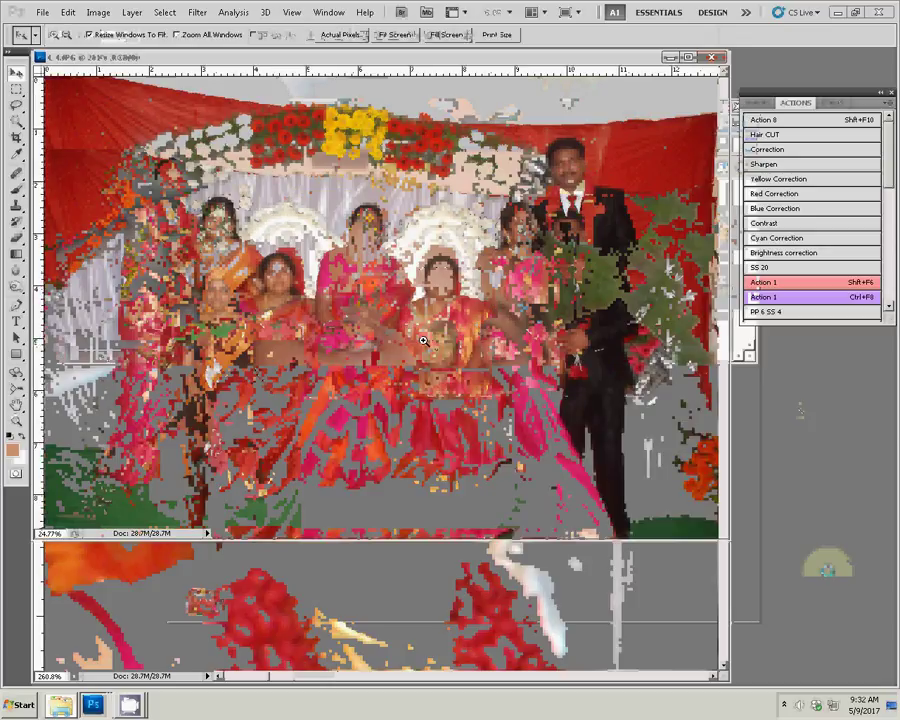
pyautogui.press('v')
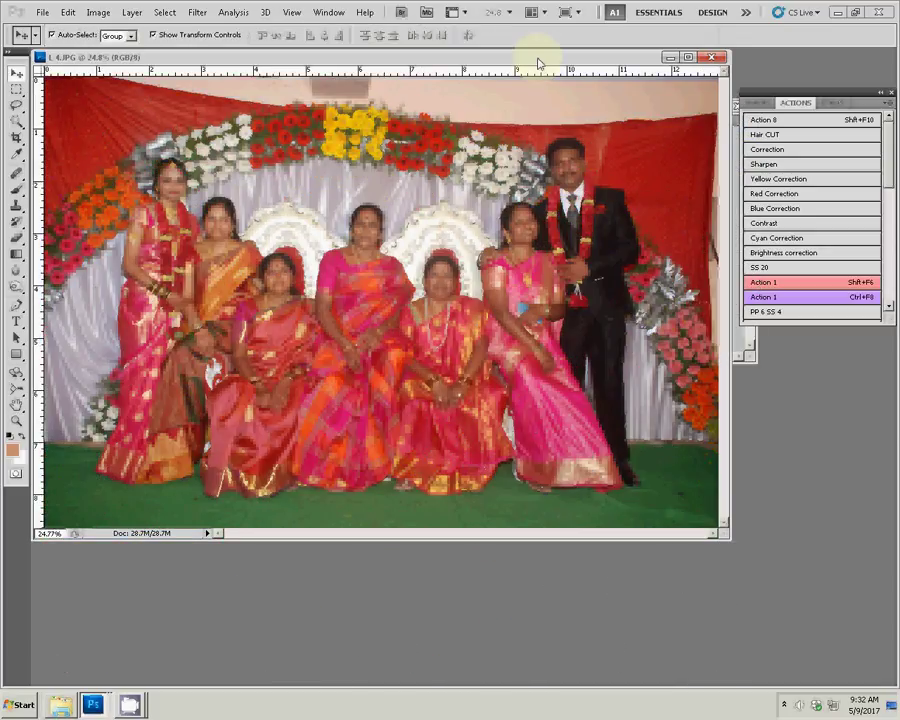
pyautogui.moveTo(540, 57); pyautogui.dragTo(385, 216)
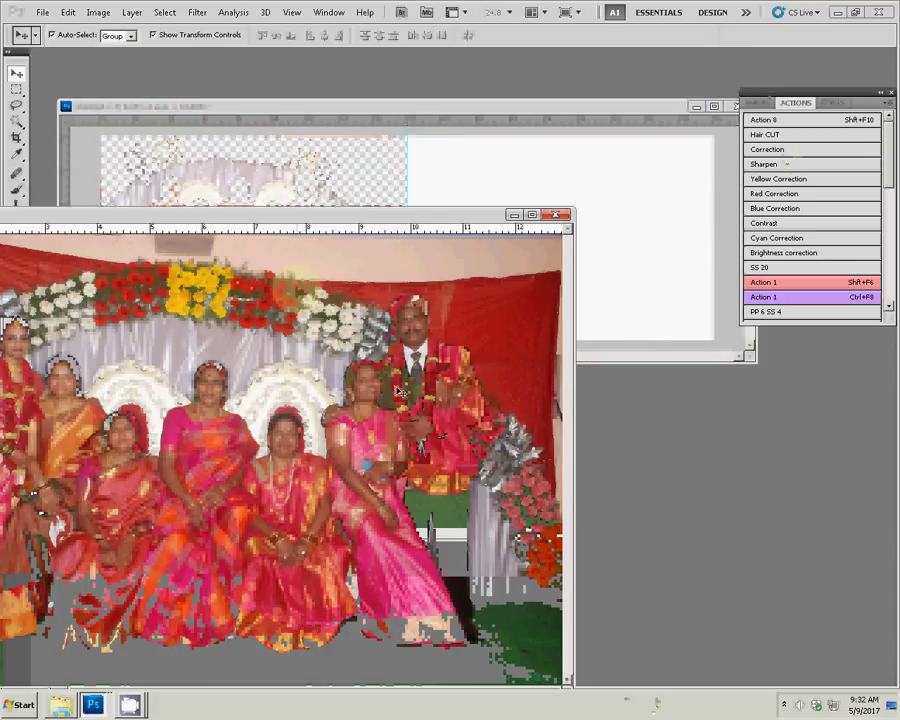
# Step: Place L4 into the spread, scale it to fill the right half, and close the original unsaved
pyautogui.moveTo(398, 390)
pyautogui.mouseDown()
pyautogui.moveTo(675, 195)
pyautogui.moveTo(614, 221)
pyautogui.mouseUp()
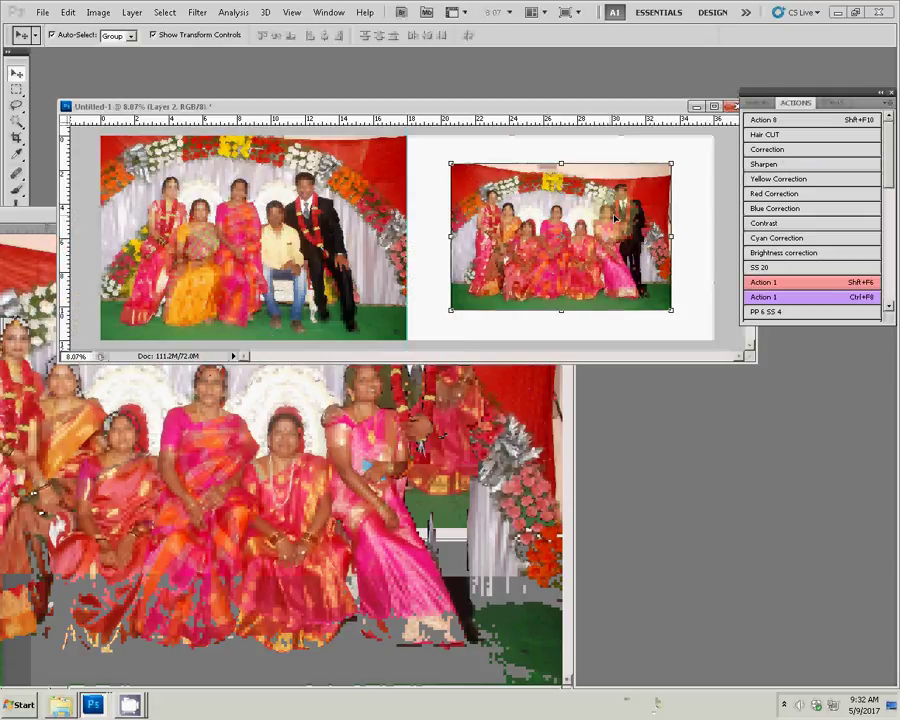
pyautogui.moveTo(671, 163); pyautogui.dragTo(716, 133)
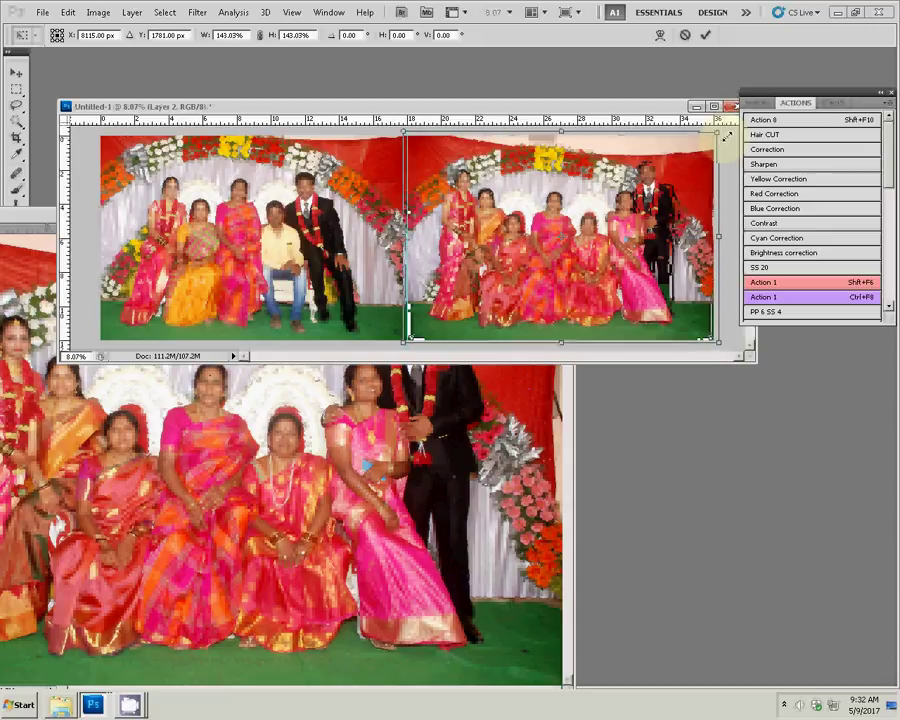
pyautogui.moveTo(725, 137); pyautogui.dragTo(735, 133)
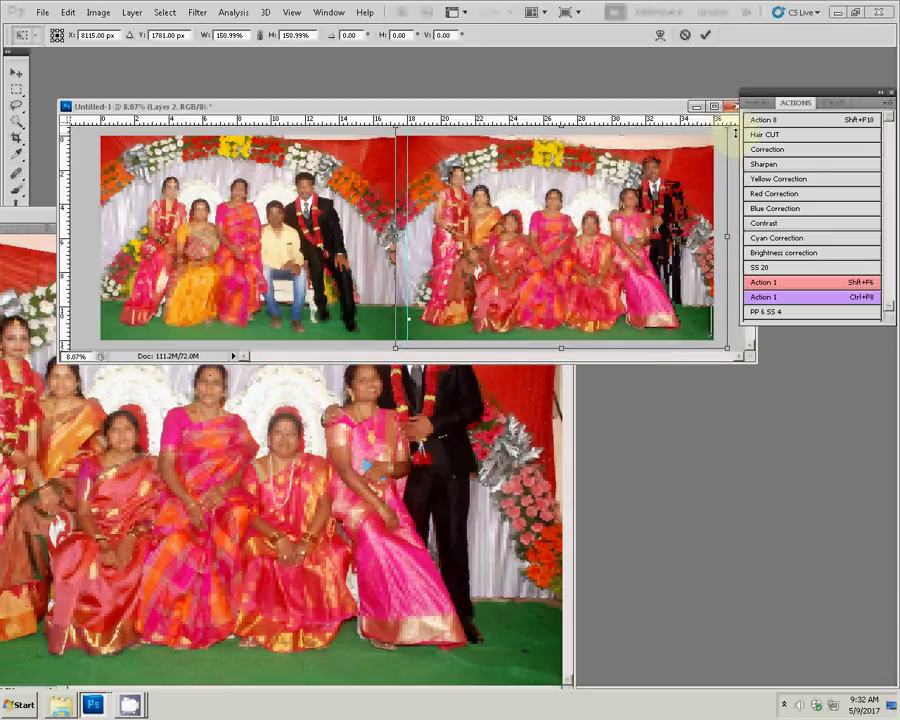
pyautogui.press('Return')
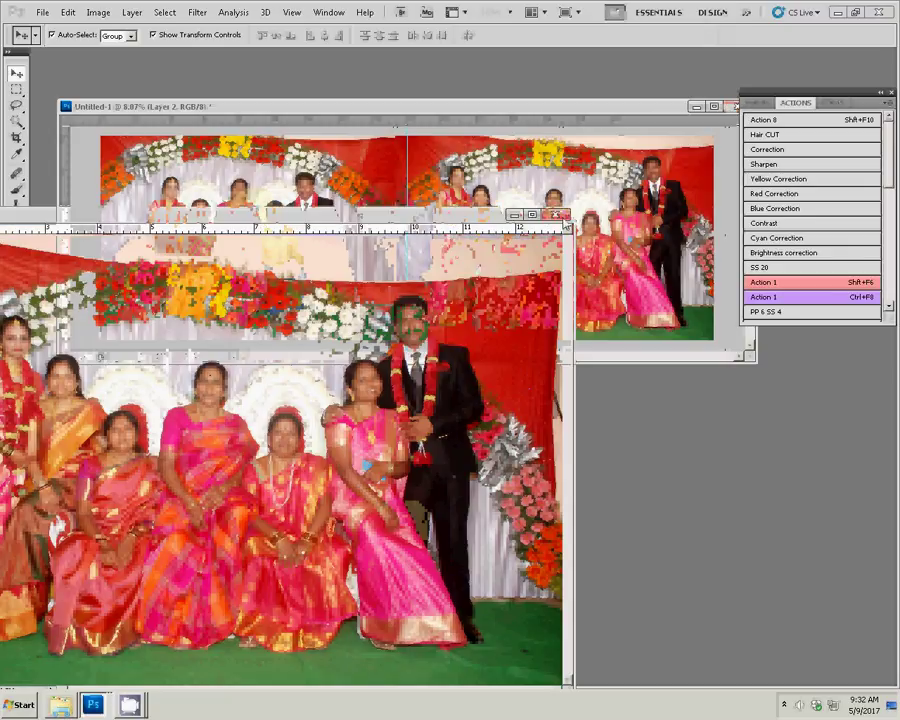
pyautogui.click(556, 214)
pyautogui.click(451, 266)
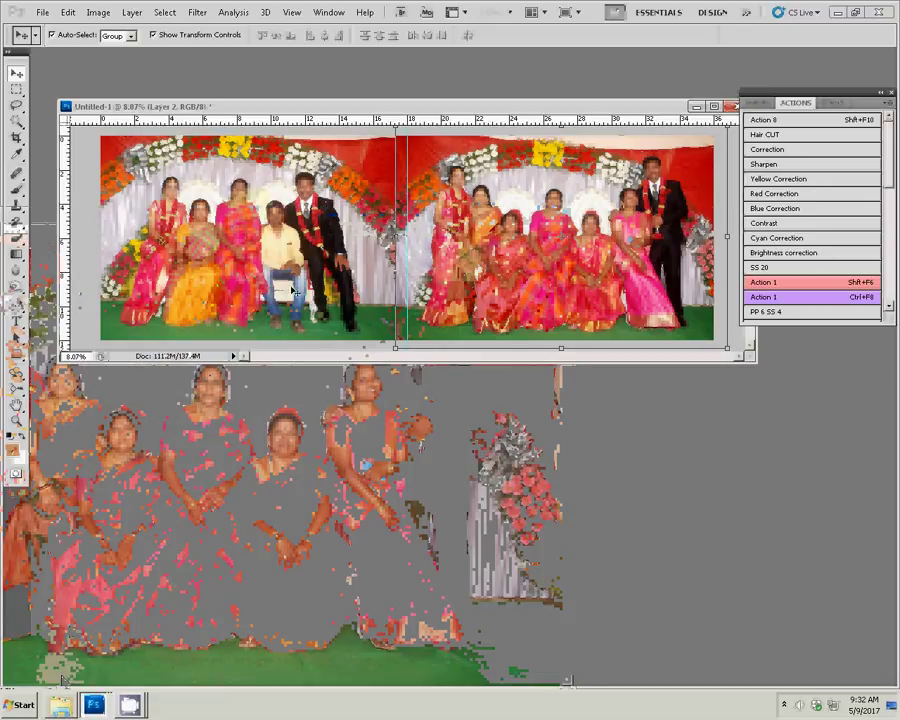
# Step: Set up the Custom Shape tool with the heart shape and a glow style
pyautogui.click(16, 355)
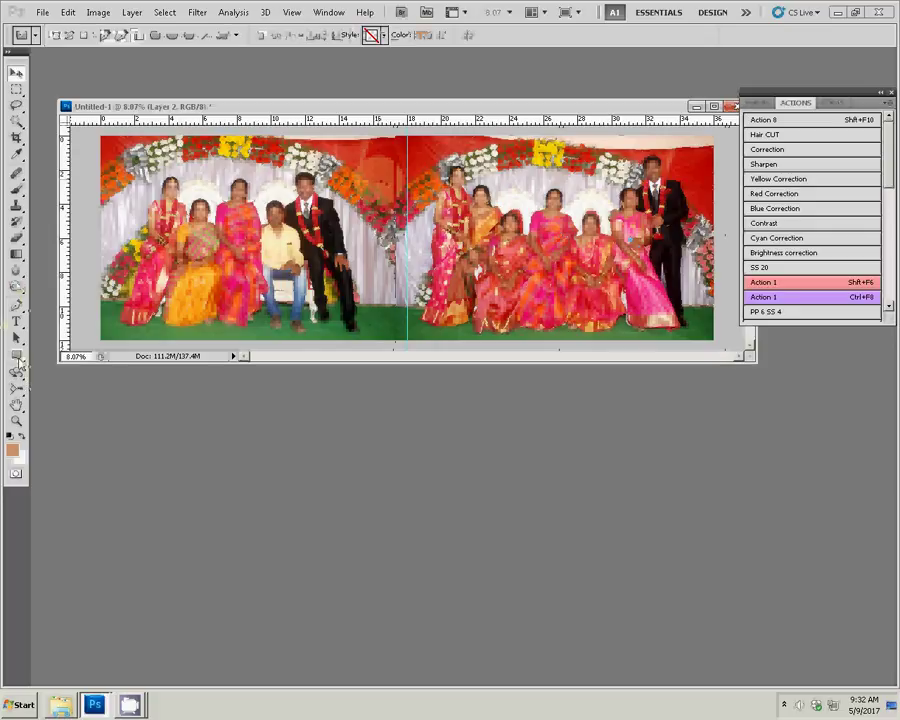
pyautogui.click(17, 357)
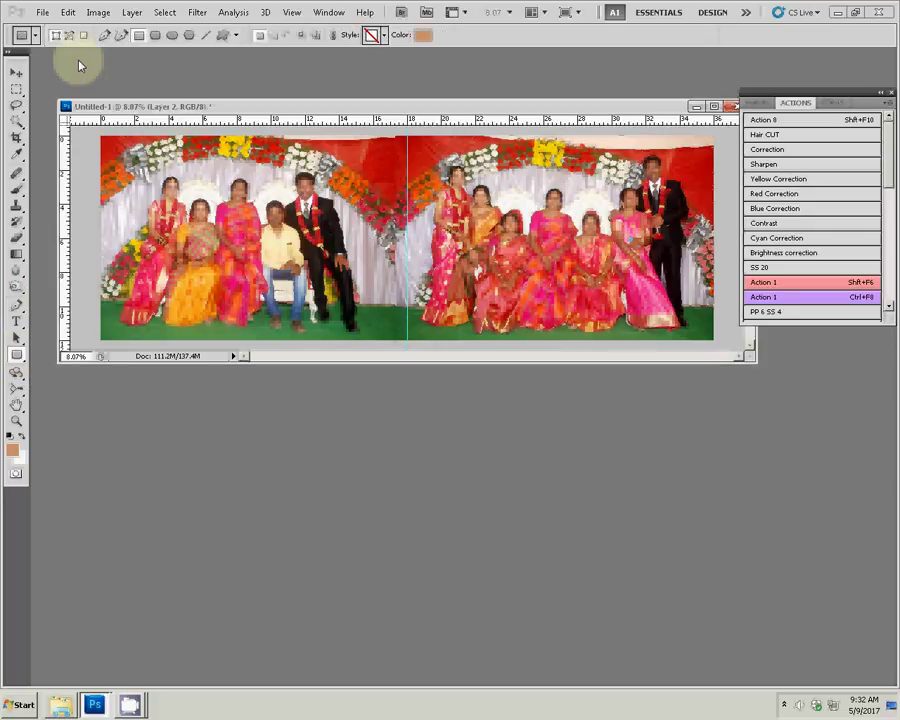
pyautogui.click(374, 35)
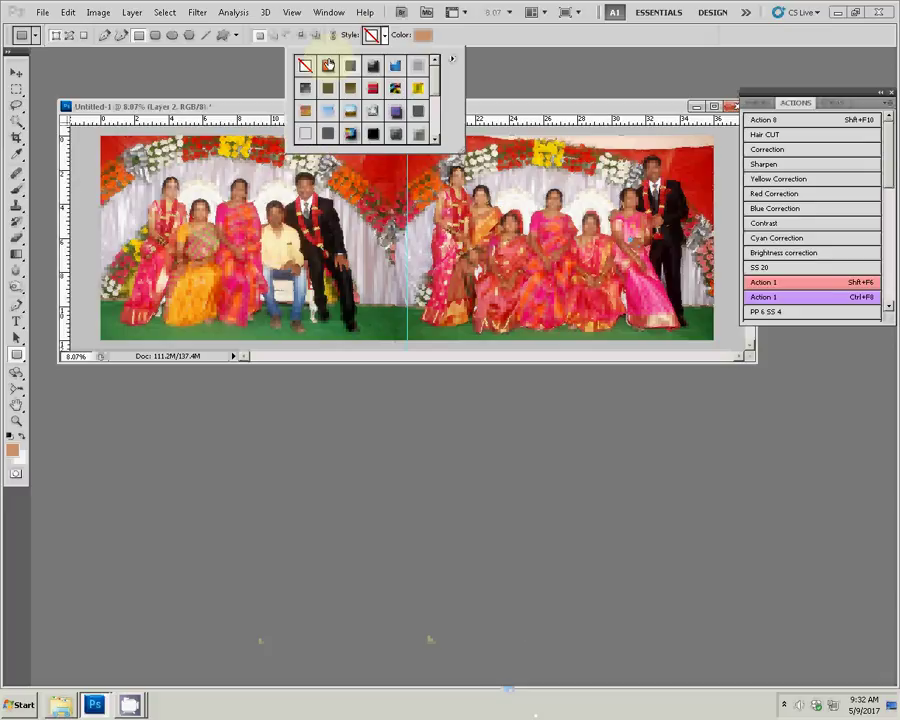
pyautogui.click(328, 65)
pyautogui.click(17, 357)
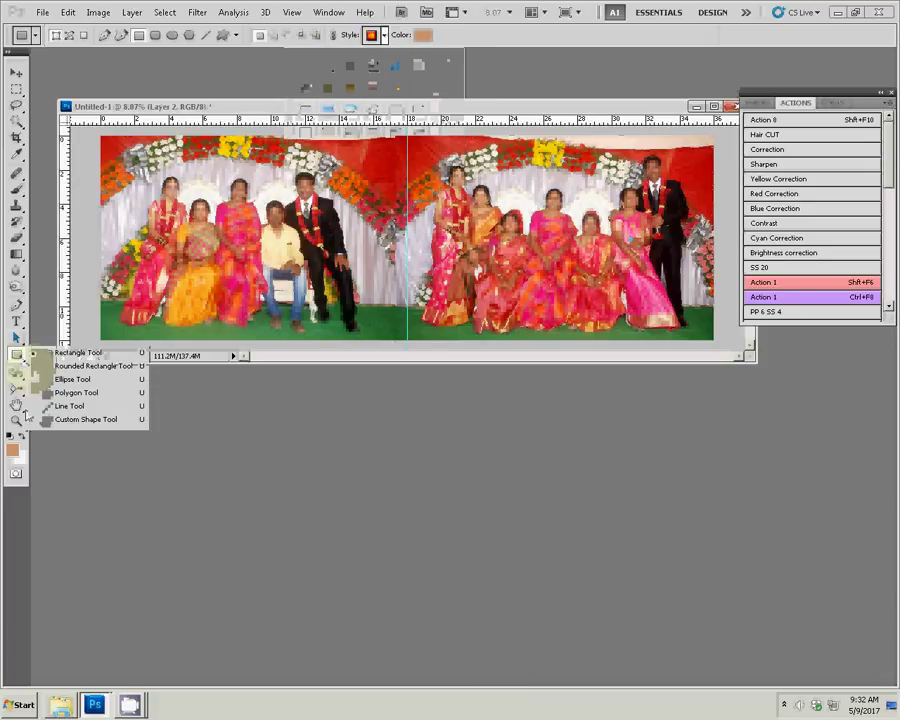
pyautogui.click(60, 420)
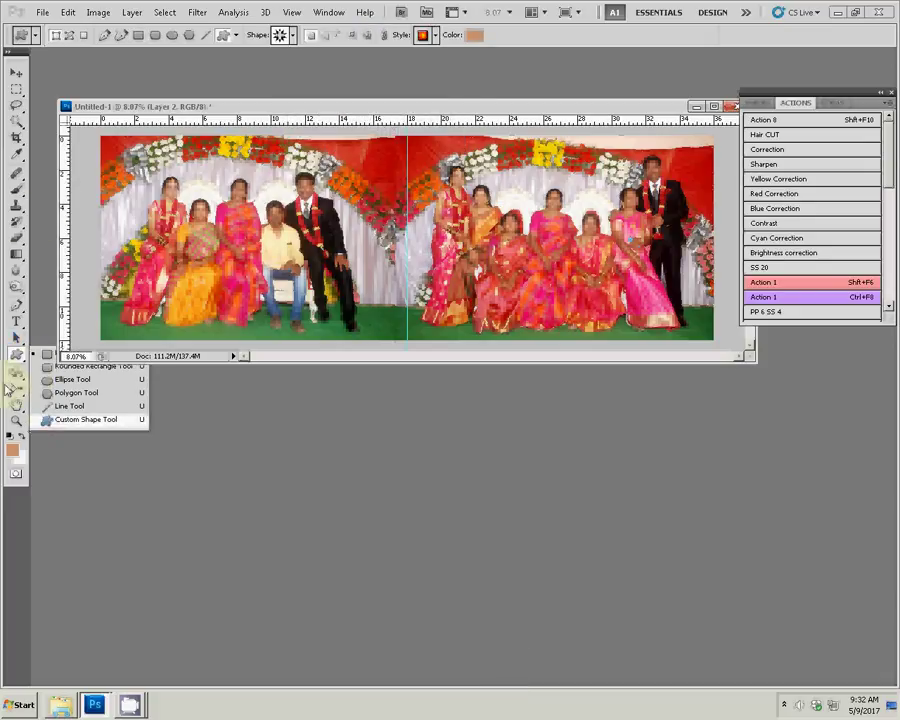
pyautogui.click(423, 35)
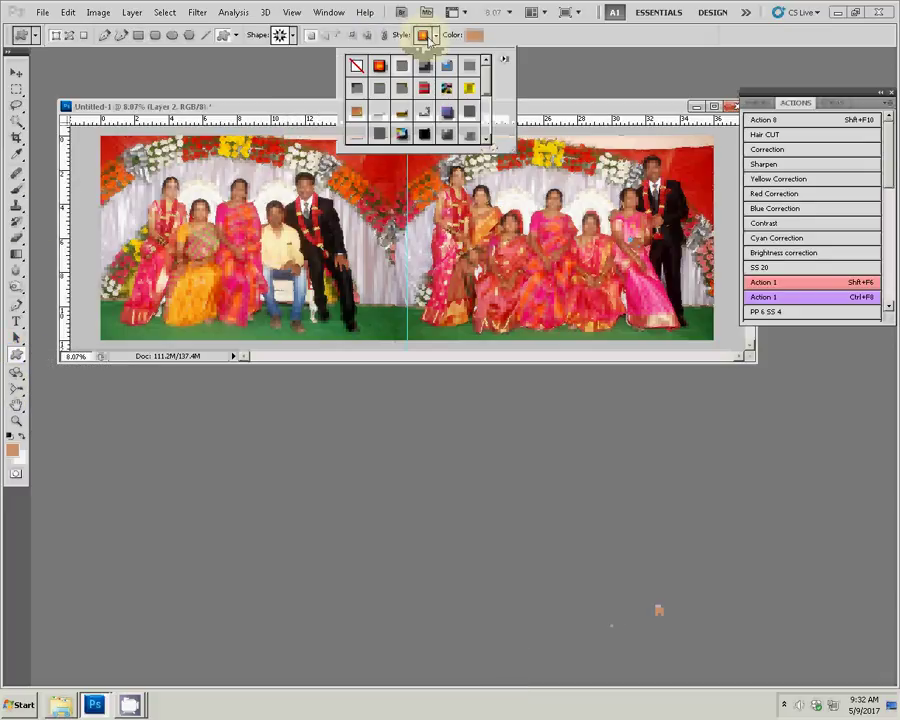
pyautogui.click(291, 35)
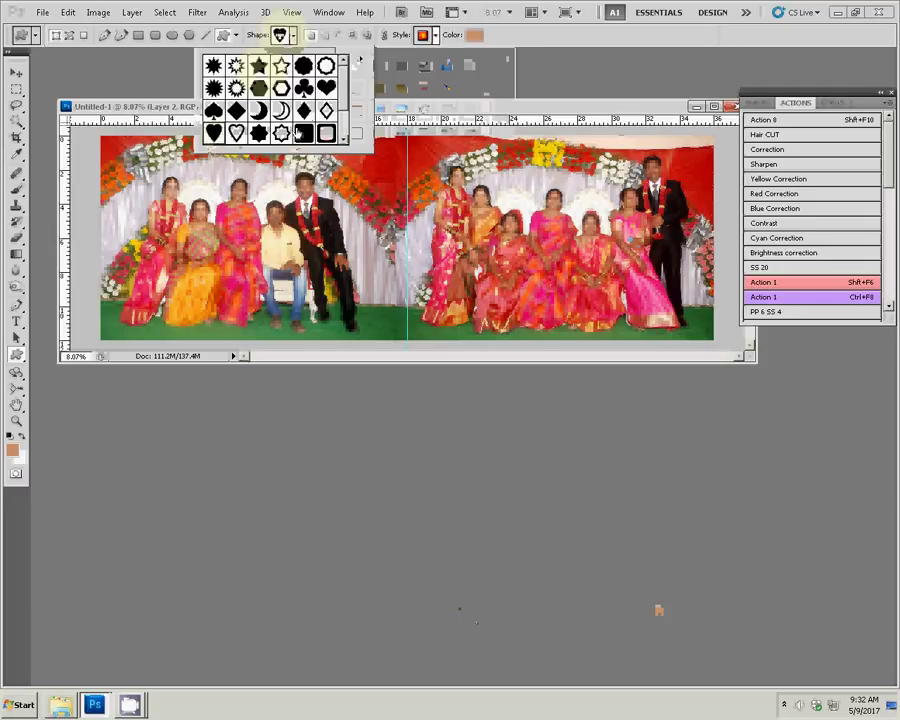
pyautogui.click(470, 100)
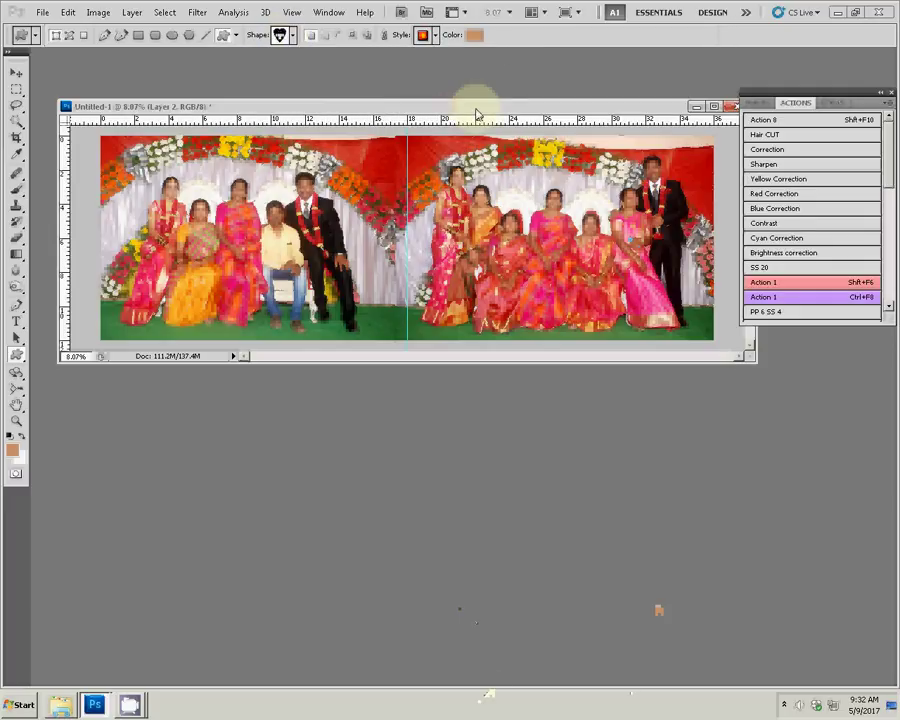
# Step: Draw a heart over the left photo's top-left corner and give it the yellow gradient style
pyautogui.press('z')
pyautogui.click(118, 186)
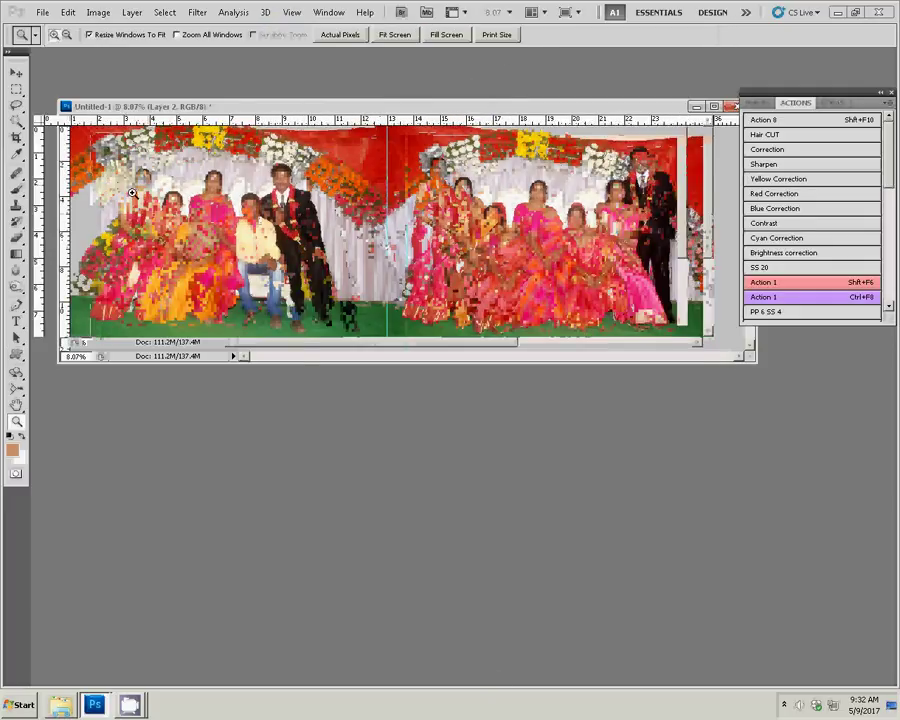
pyautogui.click(133, 192)
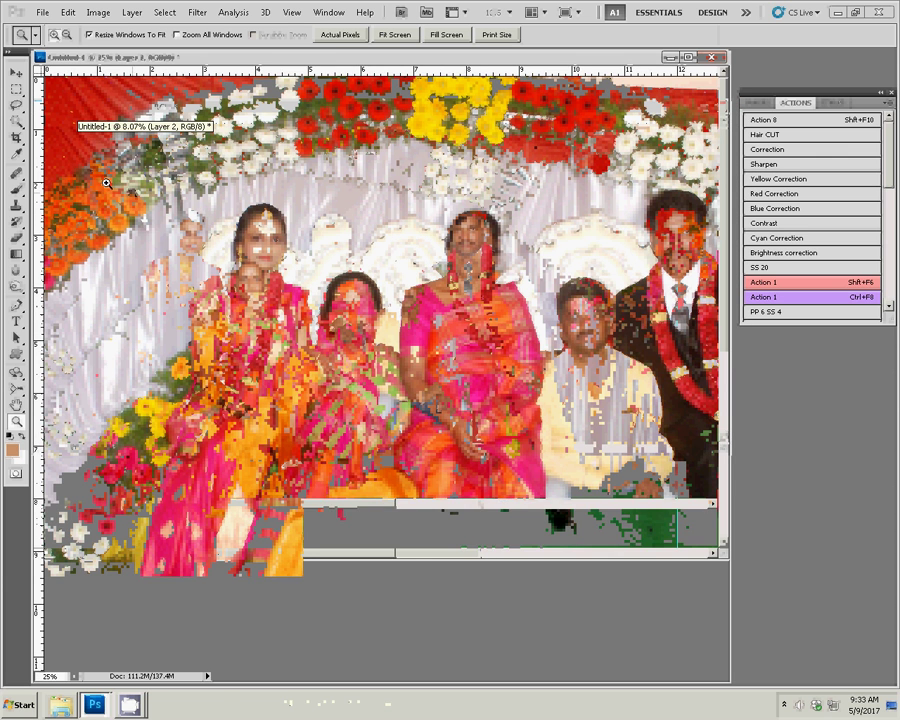
pyautogui.press('u')
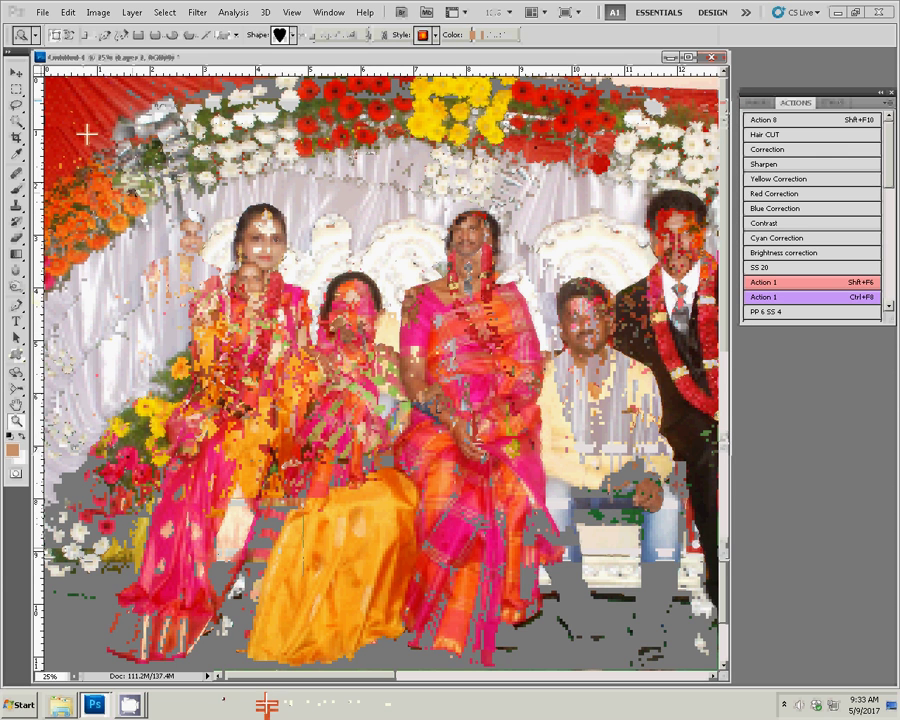
pyautogui.moveTo(70, 100); pyautogui.dragTo(80, 222)
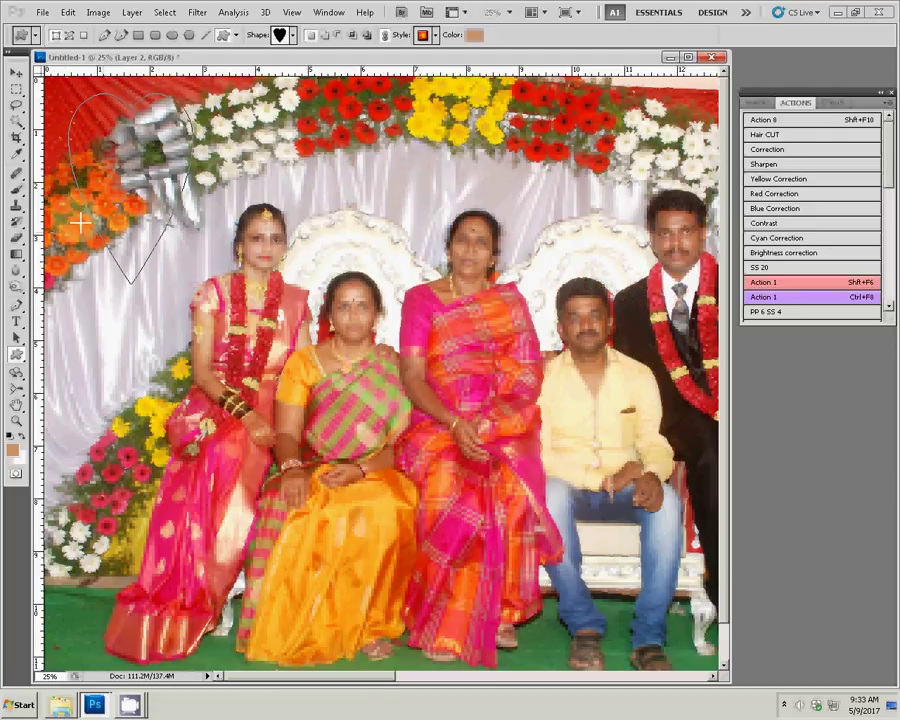
pyautogui.click(425, 36)
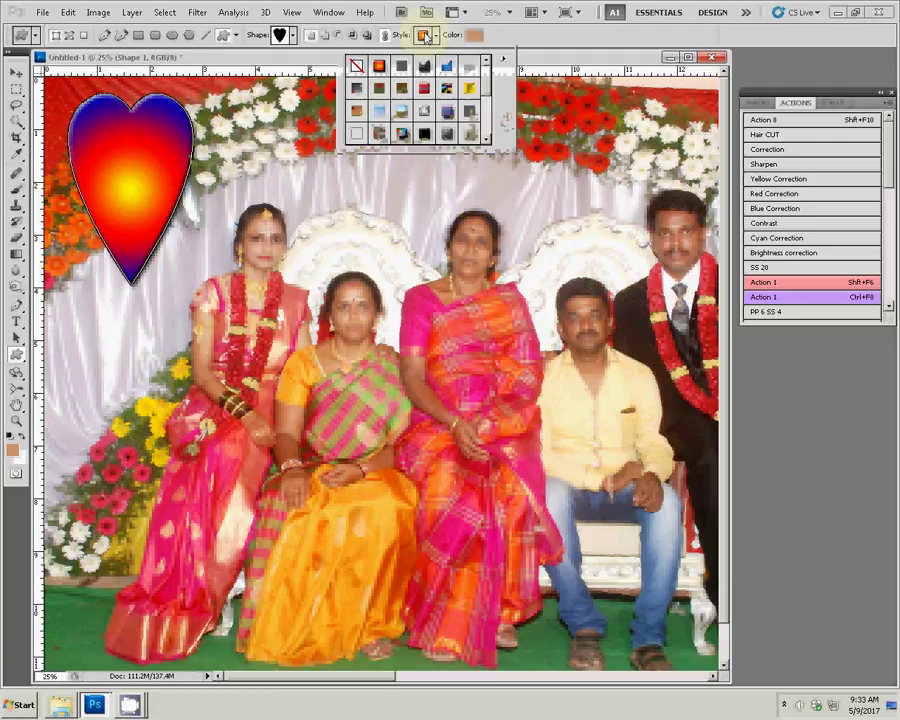
pyautogui.scroll(-3, 495, 103)
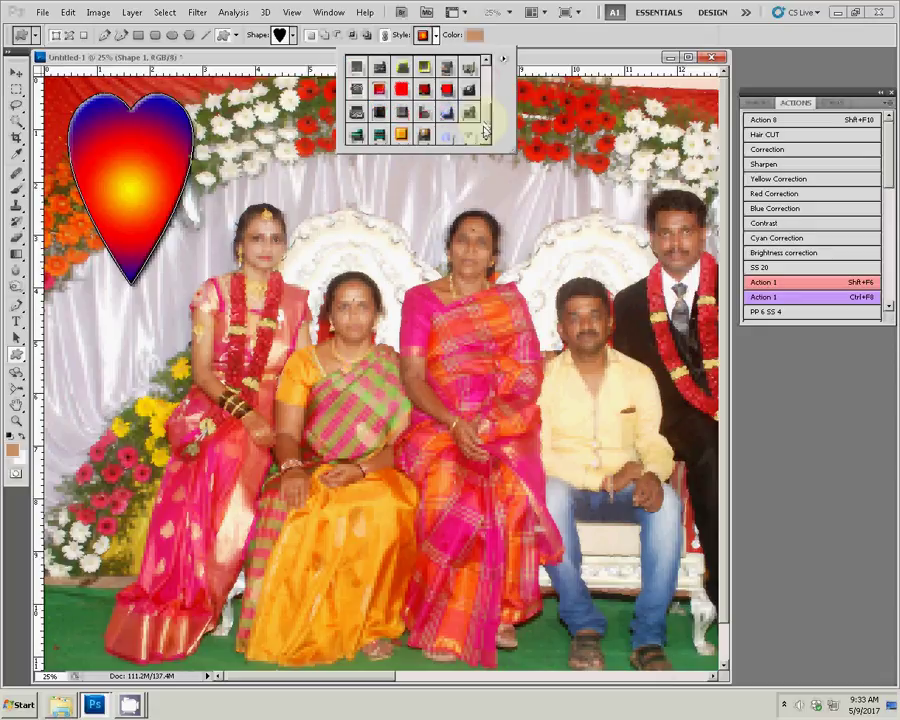
pyautogui.click(405, 133)
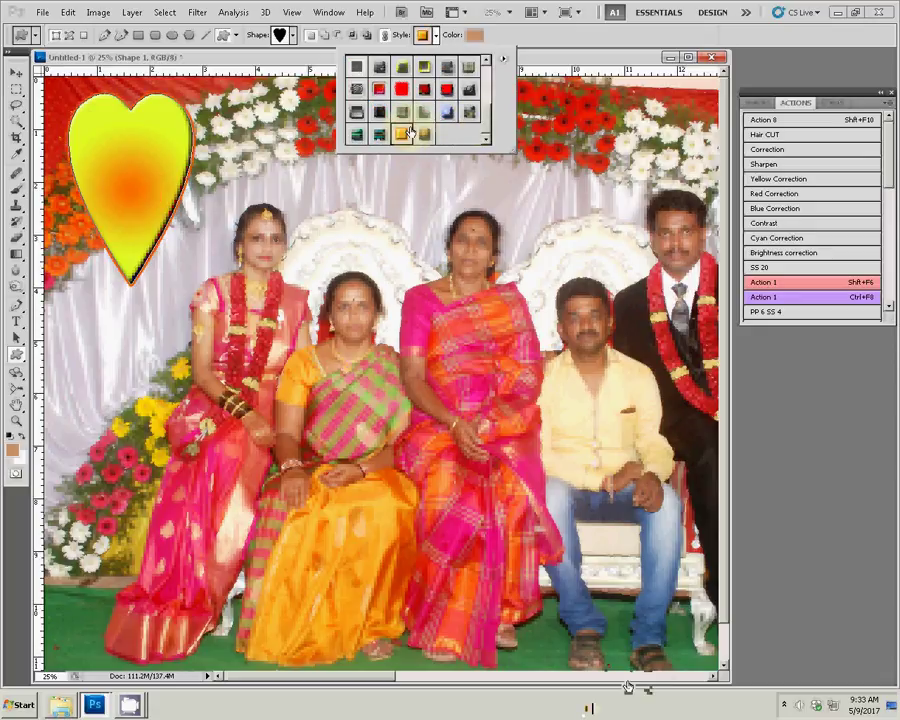
pyautogui.click(19, 420)
pyautogui.rightClick(246, 234)
# Step: Duplicate the yellow heart three times across the tops of both group photos
pyautogui.click(252, 238)
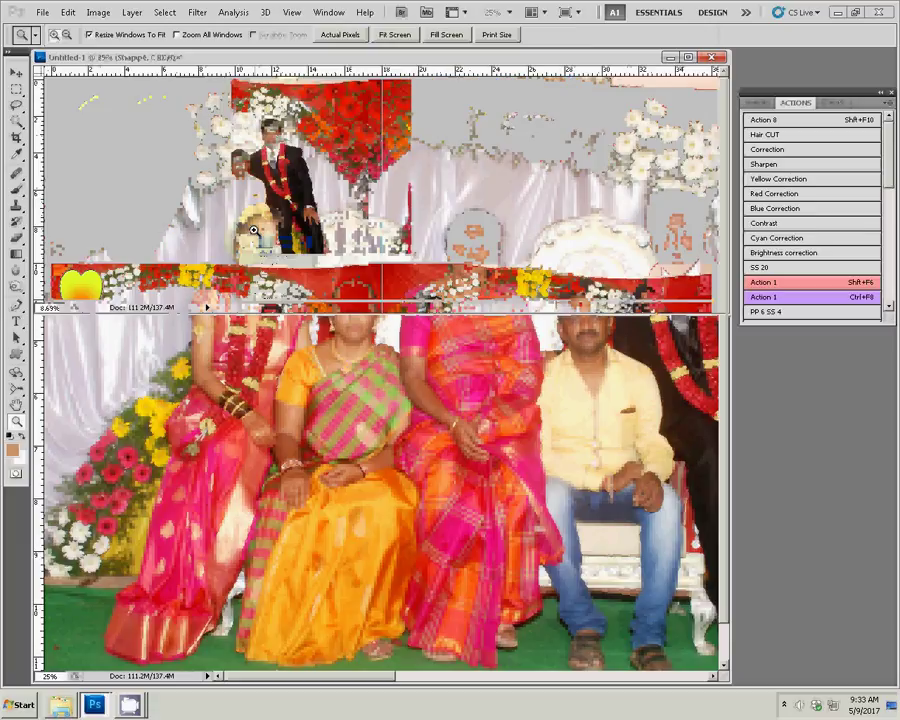
pyautogui.press('v')
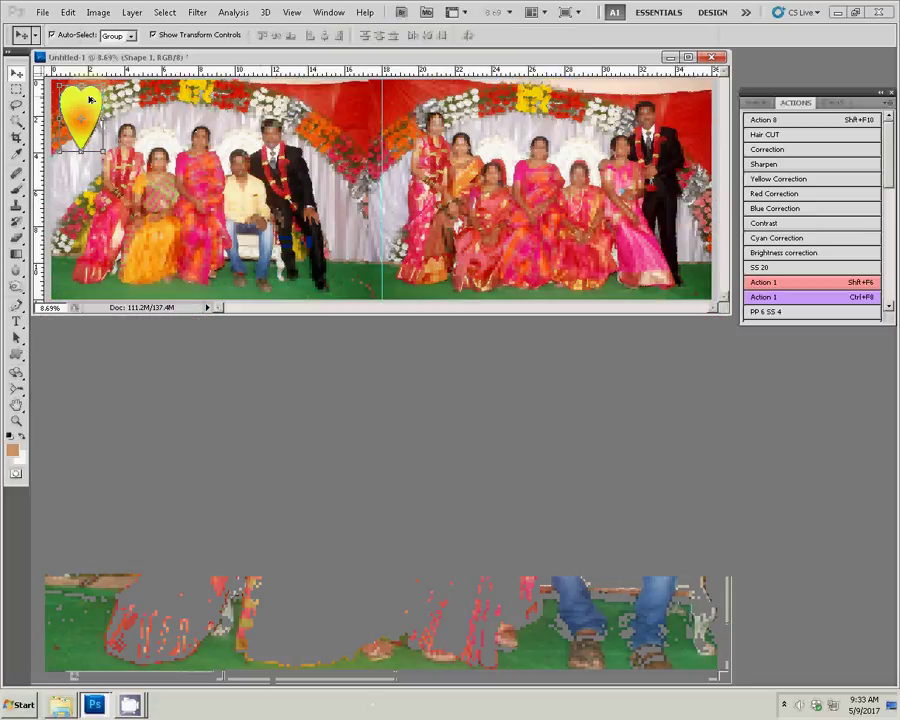
pyautogui.moveTo(90, 100); pyautogui.dragTo(354, 104)
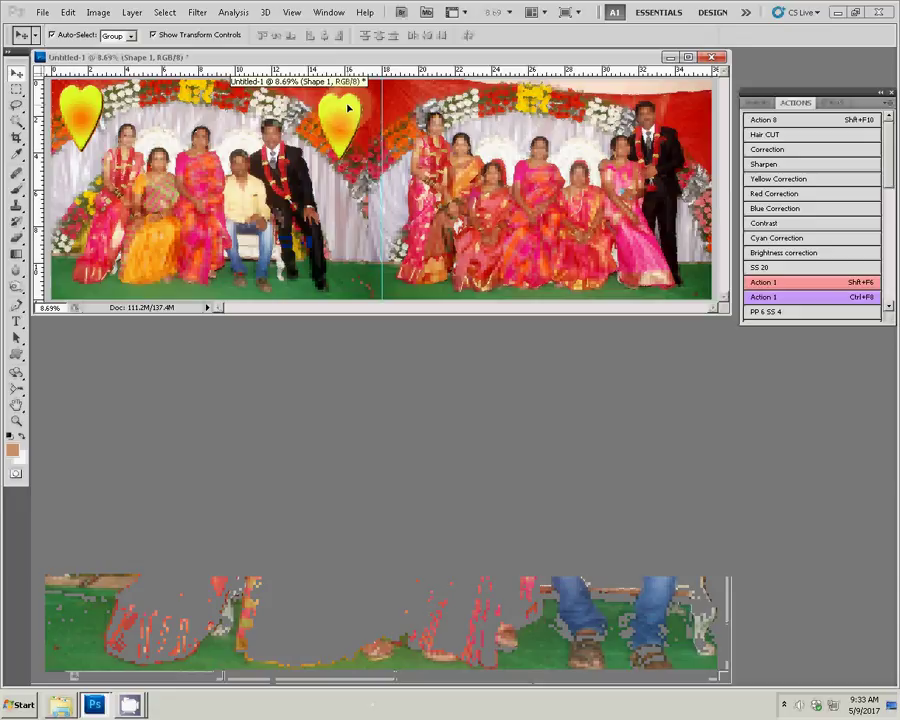
pyautogui.hotkey('ctrl', 't')
pyautogui.press('Return')
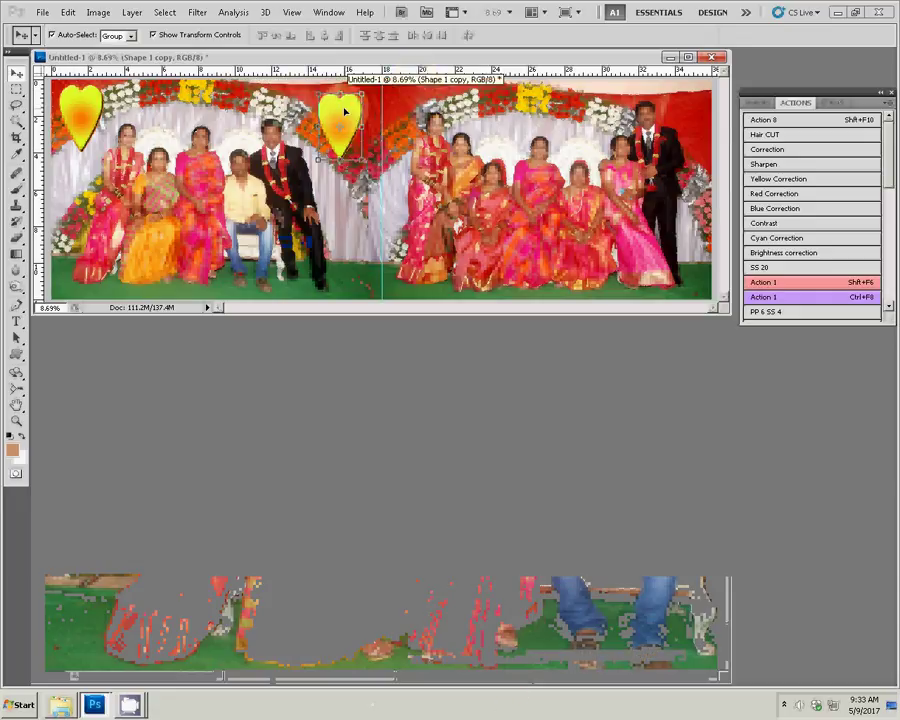
pyautogui.moveTo(348, 108)
pyautogui.mouseDown()
pyautogui.moveTo(433, 103)
pyautogui.moveTo(409, 102)
pyautogui.mouseUp()
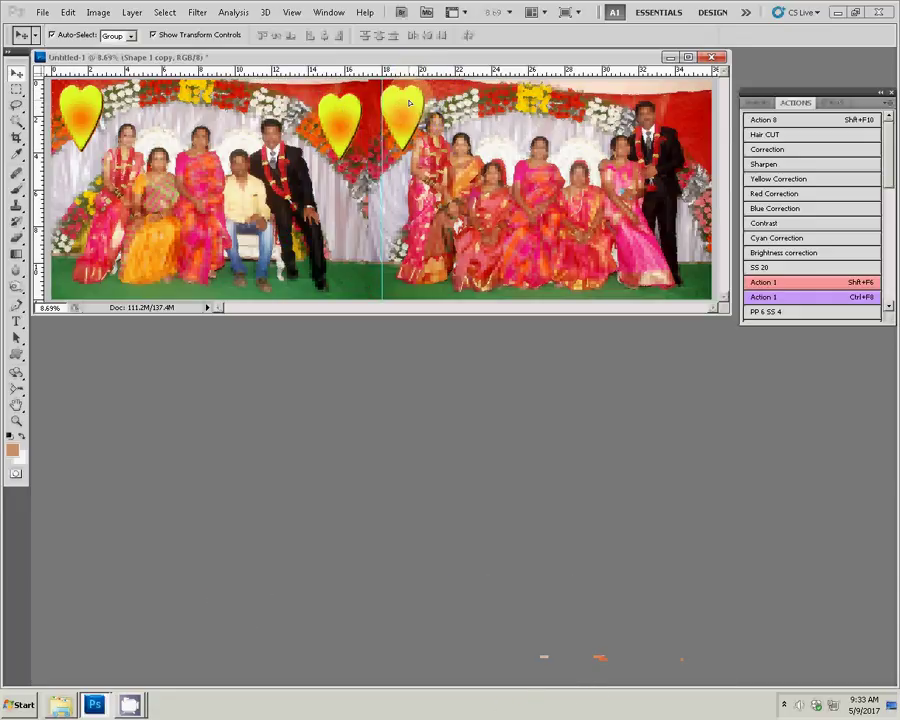
pyautogui.moveTo(409, 102); pyautogui.dragTo(590, 95)
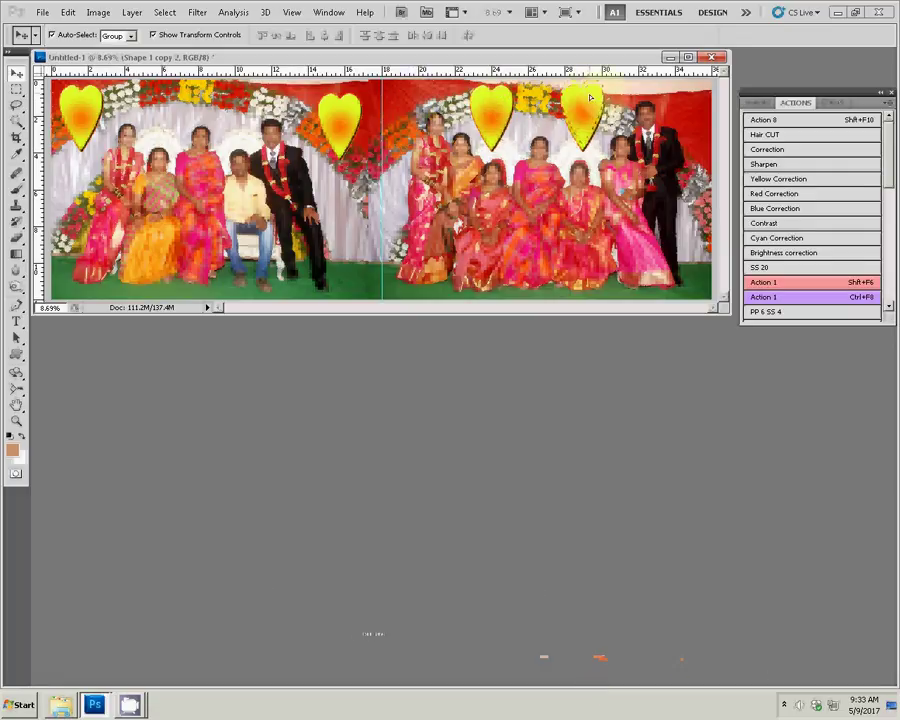
pyautogui.click(578, 97)
pyautogui.hotkey('ctrl', 'j')
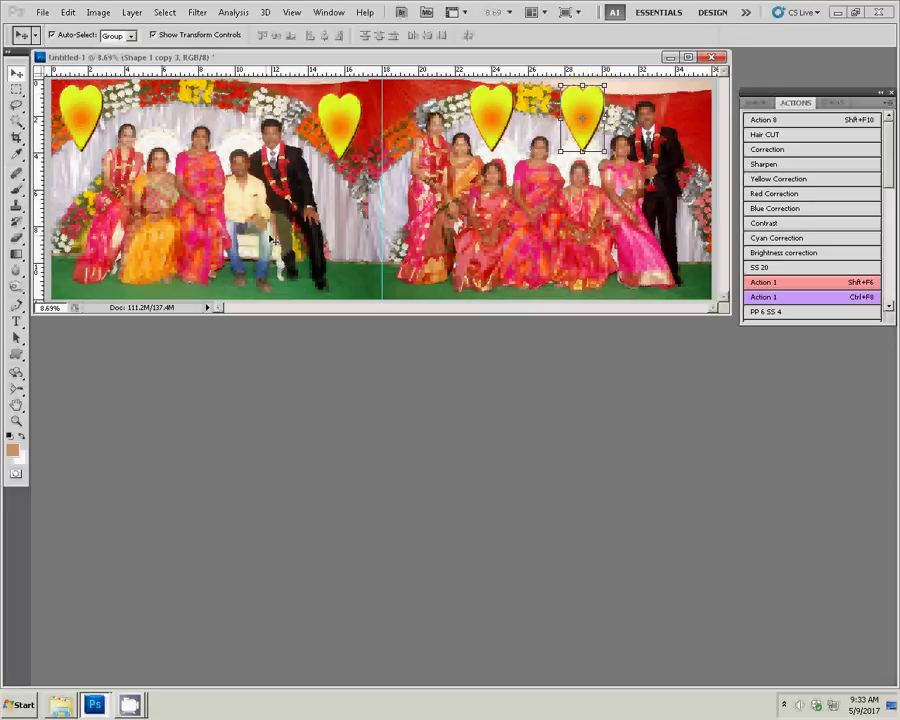
# Step: Try several preset styles, then give both right-photo hearts the white glassy style
pyautogui.click(836, 102)
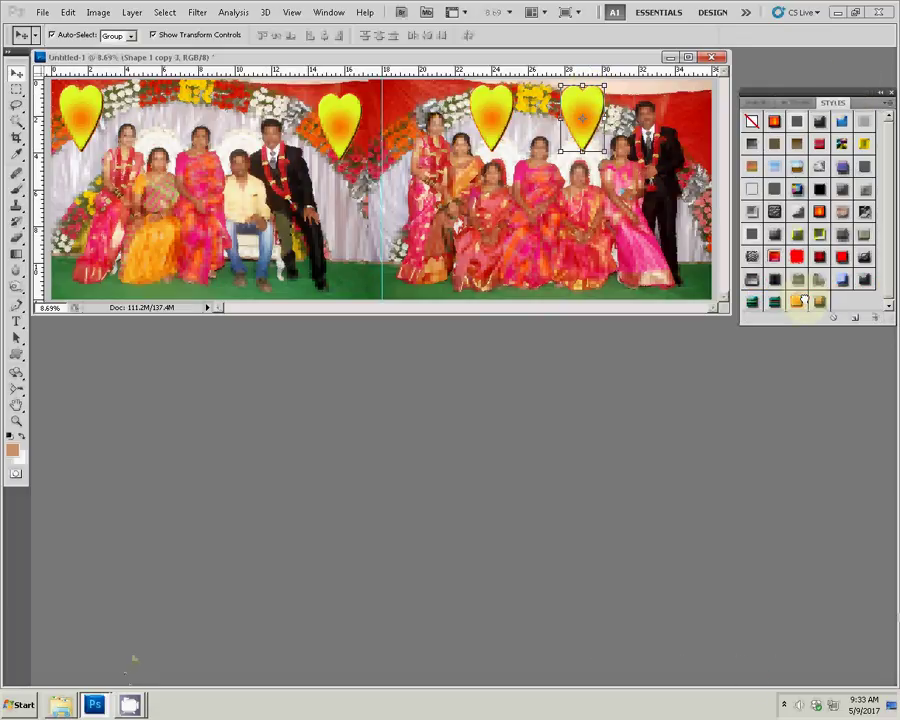
pyautogui.click(819, 301)
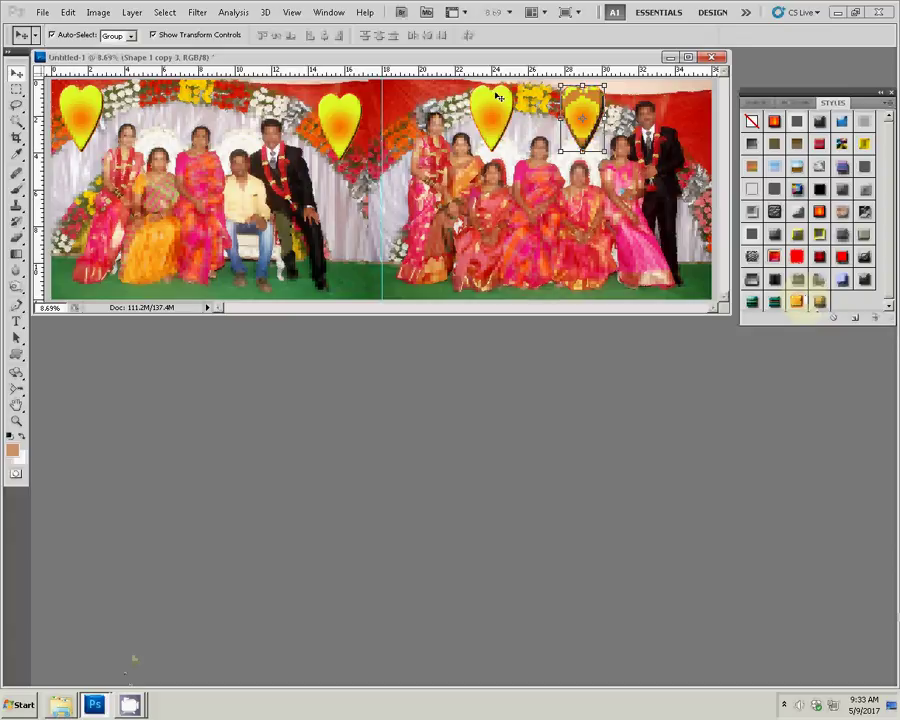
pyautogui.click(482, 114)
pyautogui.click(775, 302)
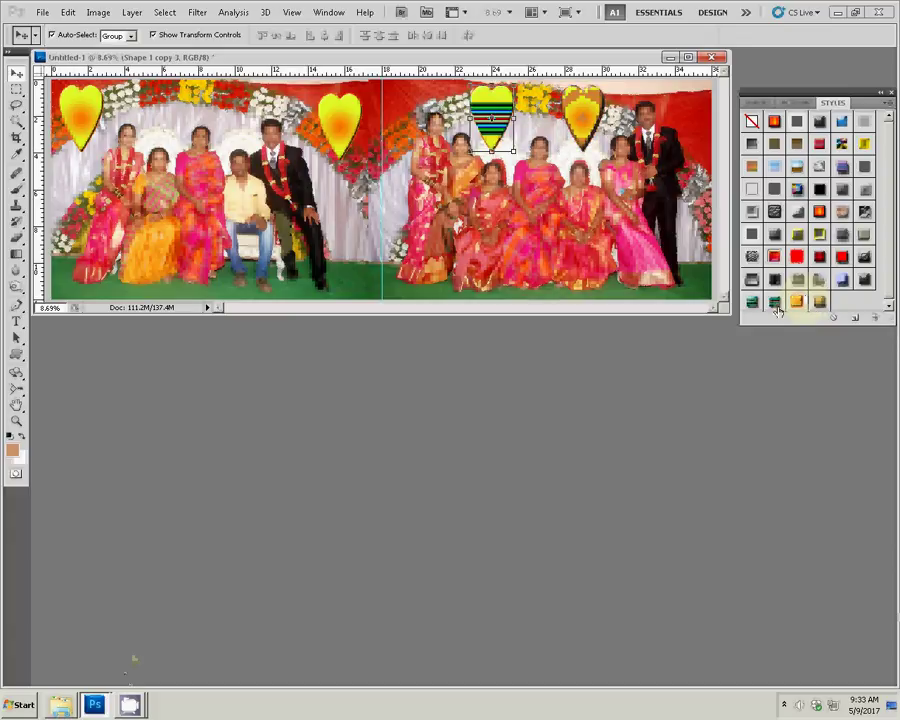
pyautogui.click(752, 302)
pyautogui.moveTo(819, 301); pyautogui.dragTo(574, 112)
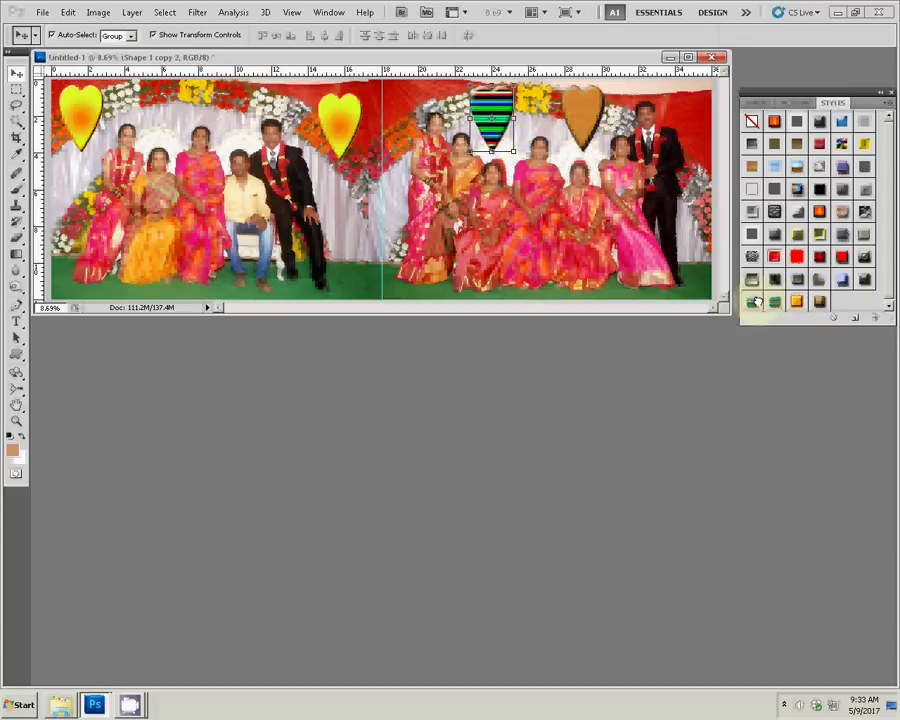
pyautogui.click(796, 257)
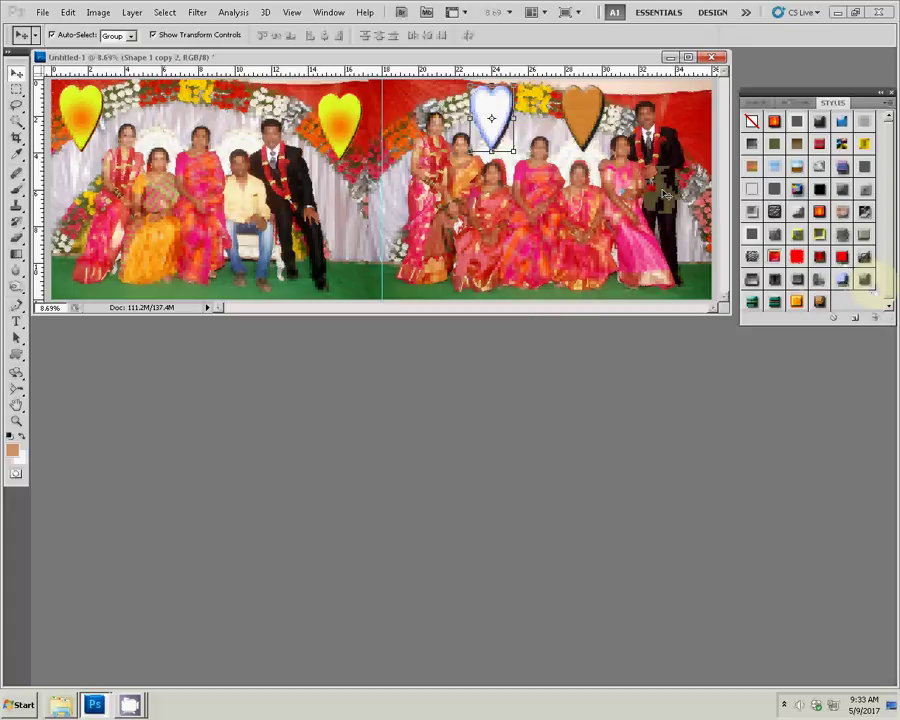
pyautogui.click(594, 128)
pyautogui.click(845, 284)
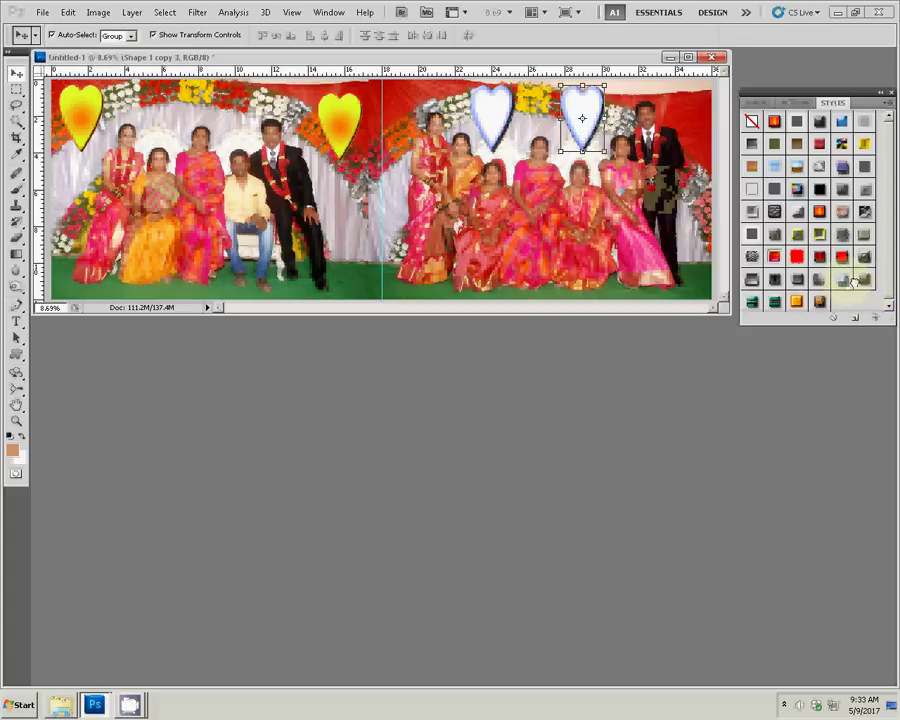
# Step: Open DSC_0141 from the wedding photos' New folder in Photoshop
pyautogui.click(60, 705)
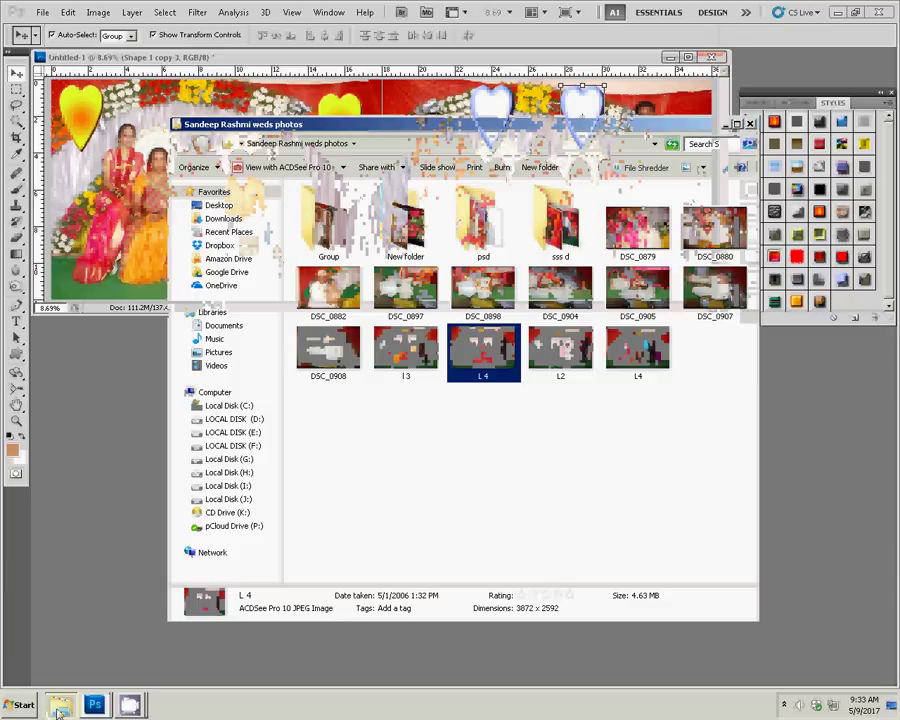
pyautogui.keyDown('ctrl'); pyautogui.click(410, 372); pyautogui.keyUp('ctrl')
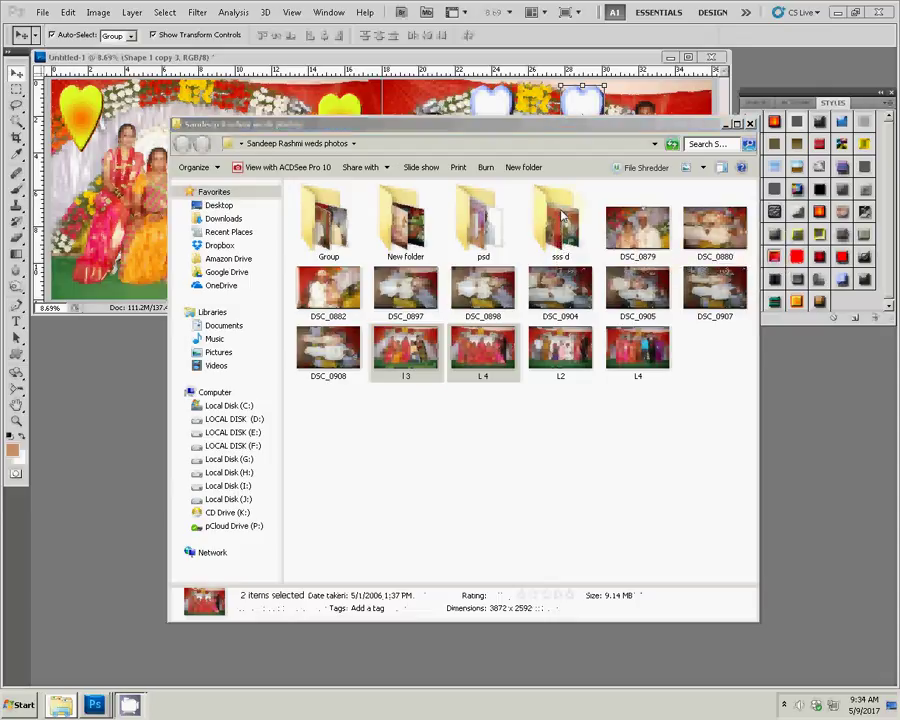
pyautogui.click(556, 479)
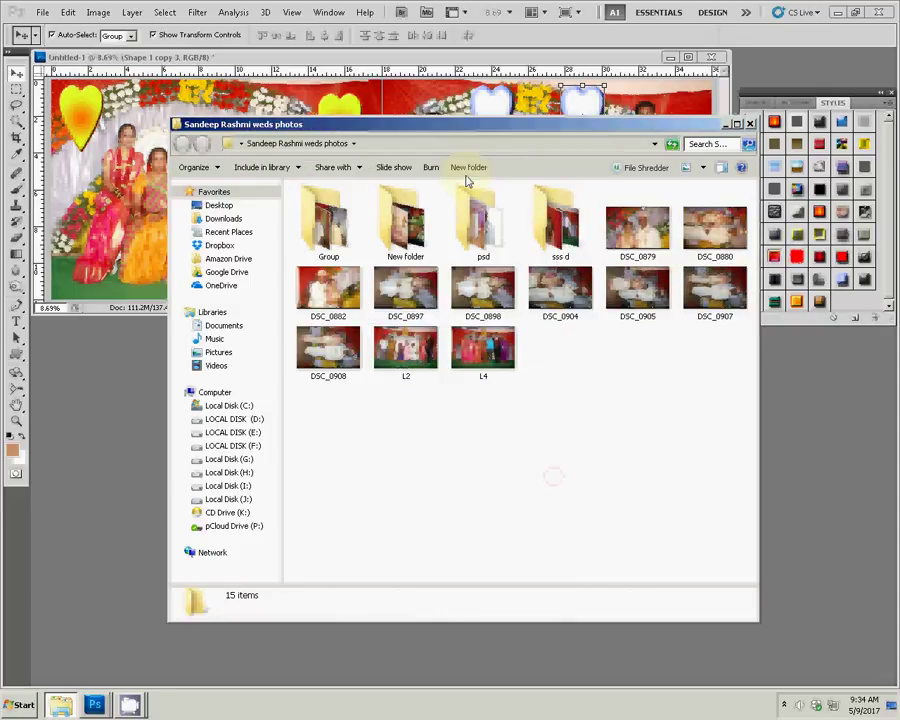
pyautogui.click(408, 238)
pyautogui.doubleClick(408, 238)
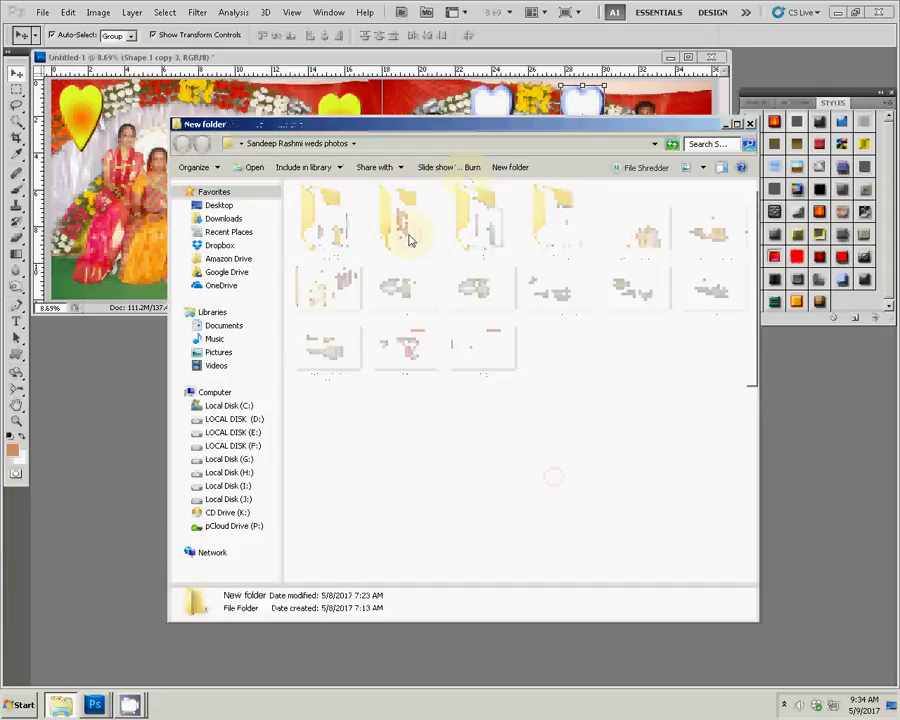
pyautogui.click(629, 268)
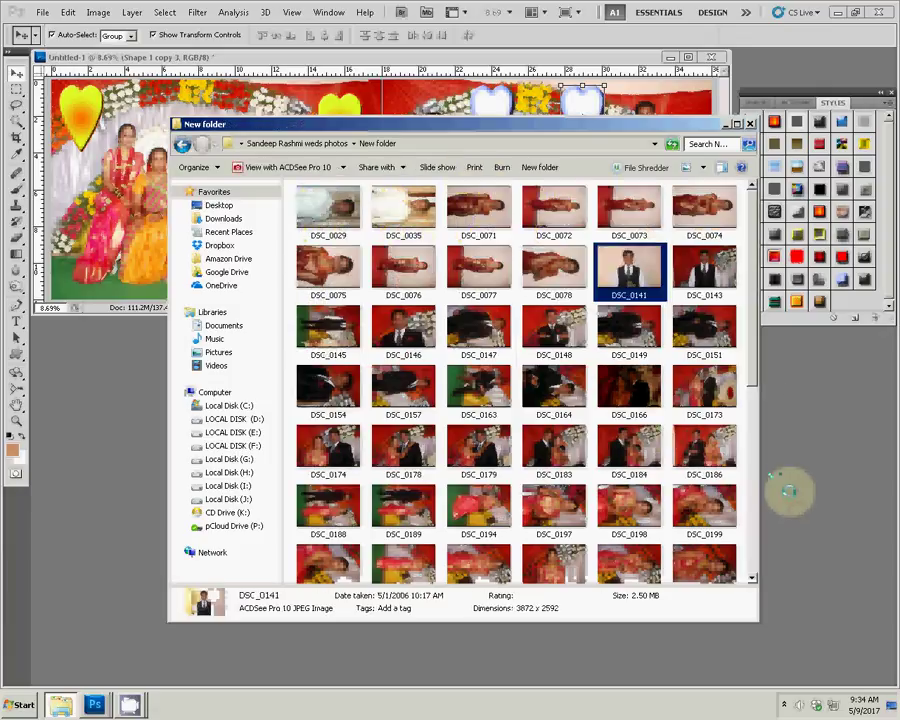
pyautogui.click(789, 490)
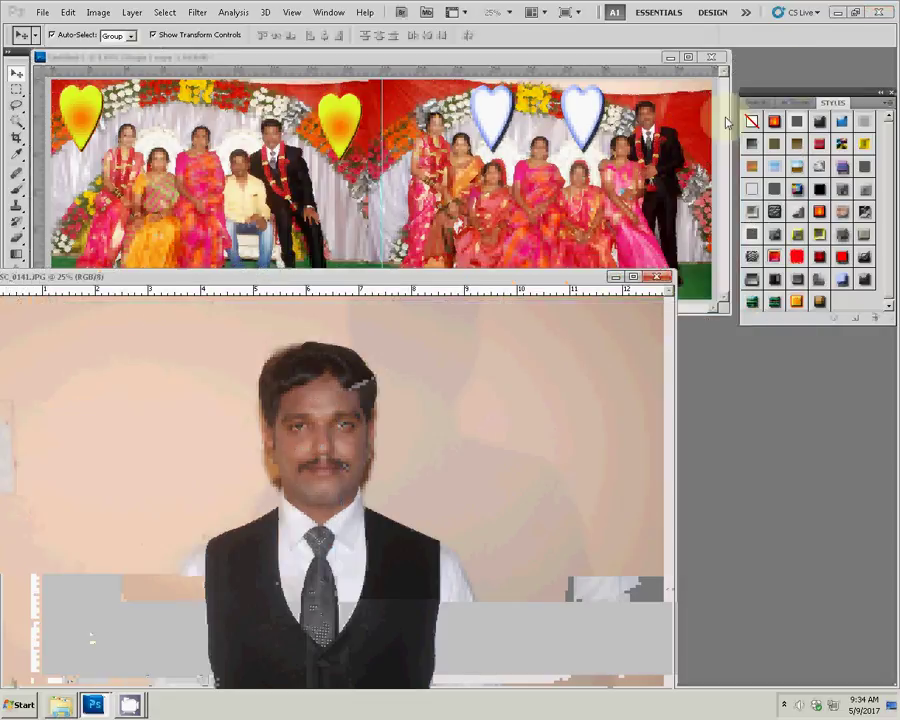
# Step: In Image Size, set DSC_0141's width to 3 inches with Constrain Proportions on
pyautogui.hotkey('ctrl', 'alt', 'i')
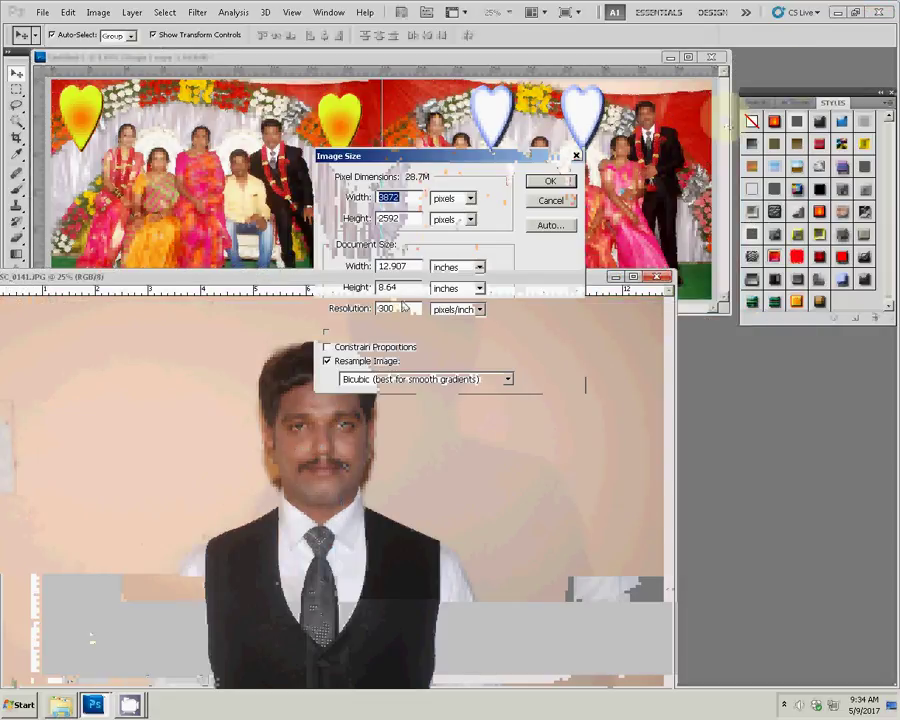
pyautogui.doubleClick(380, 267)
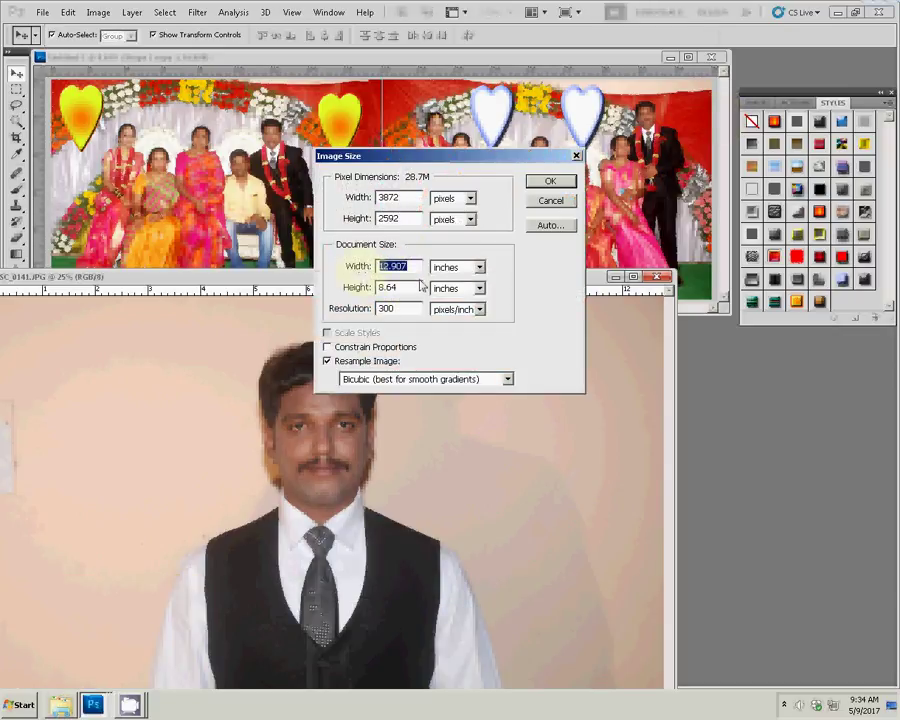
pyautogui.write('3')
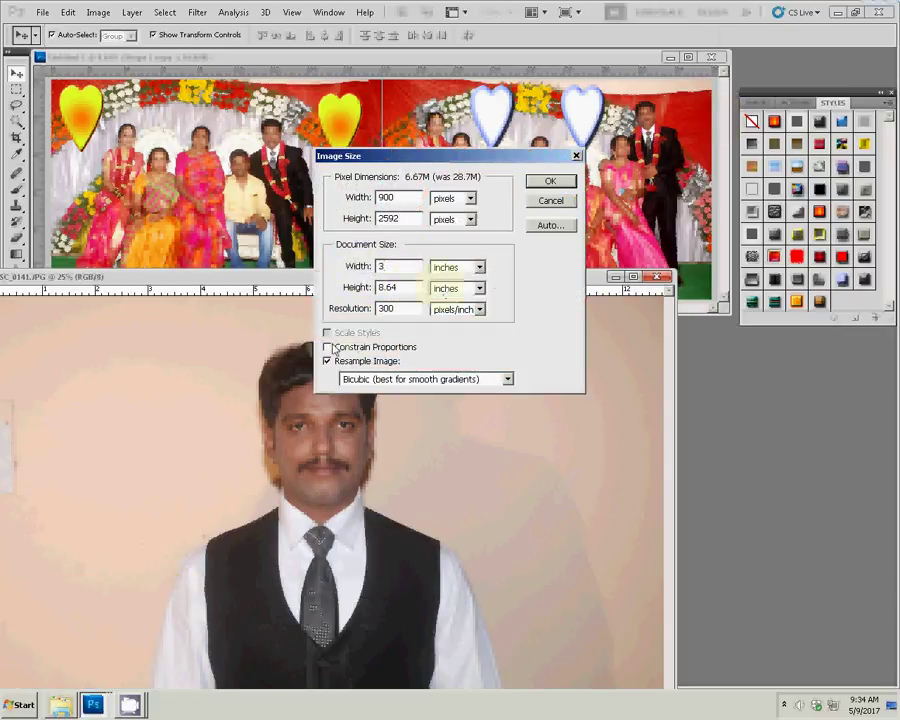
pyautogui.click(328, 347)
pyautogui.doubleClick(385, 267)
pyautogui.write('3')
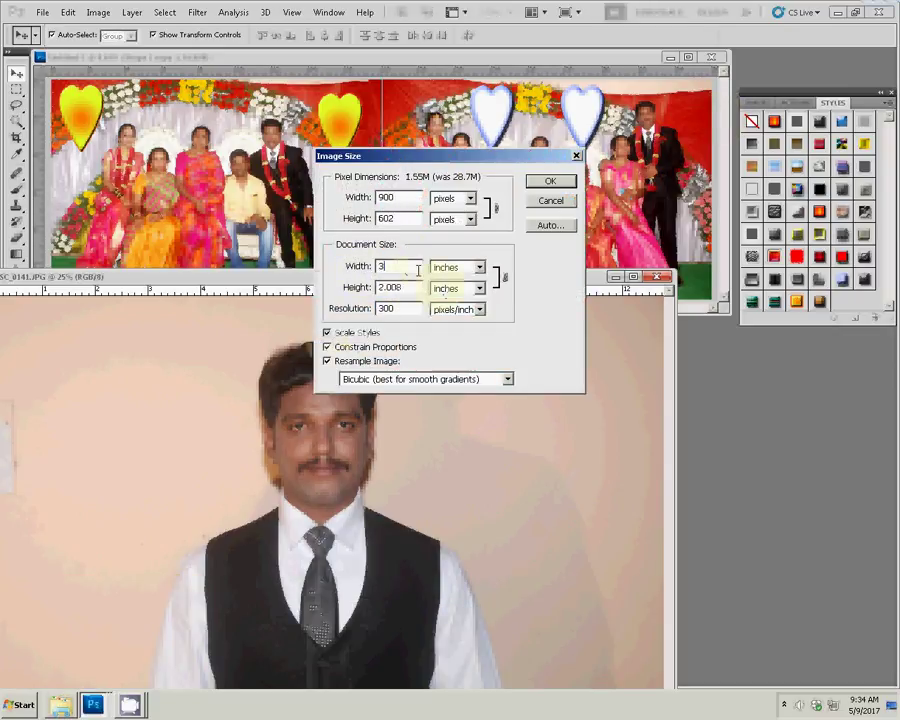
pyautogui.click(557, 184)
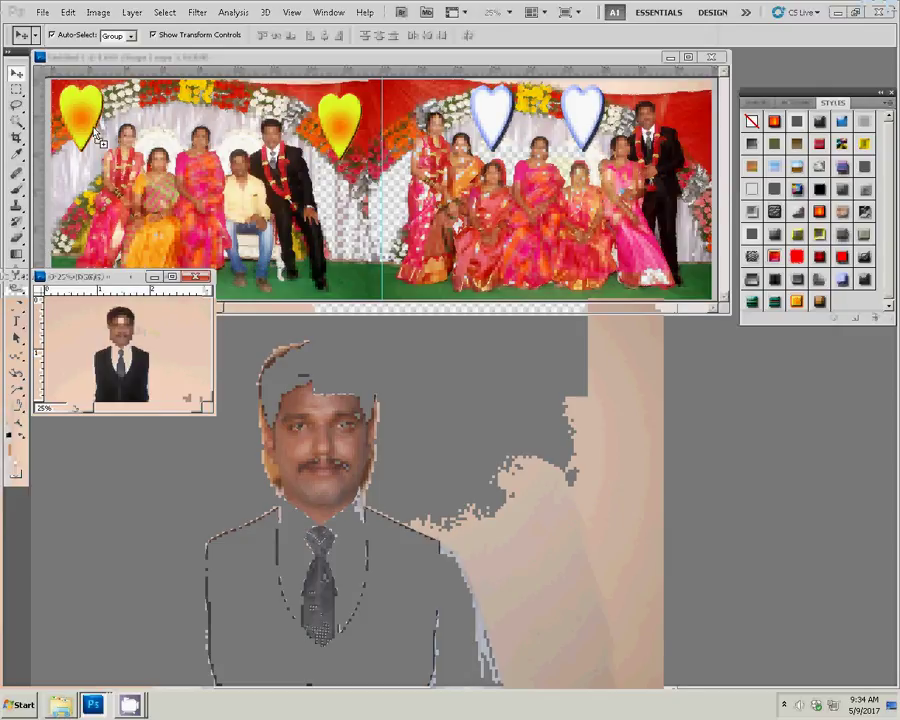
# Step: Drag the resized portrait into the spread as Layer 3 and position it over the top-left heart
pyautogui.moveTo(155, 332); pyautogui.dragTo(87, 130)
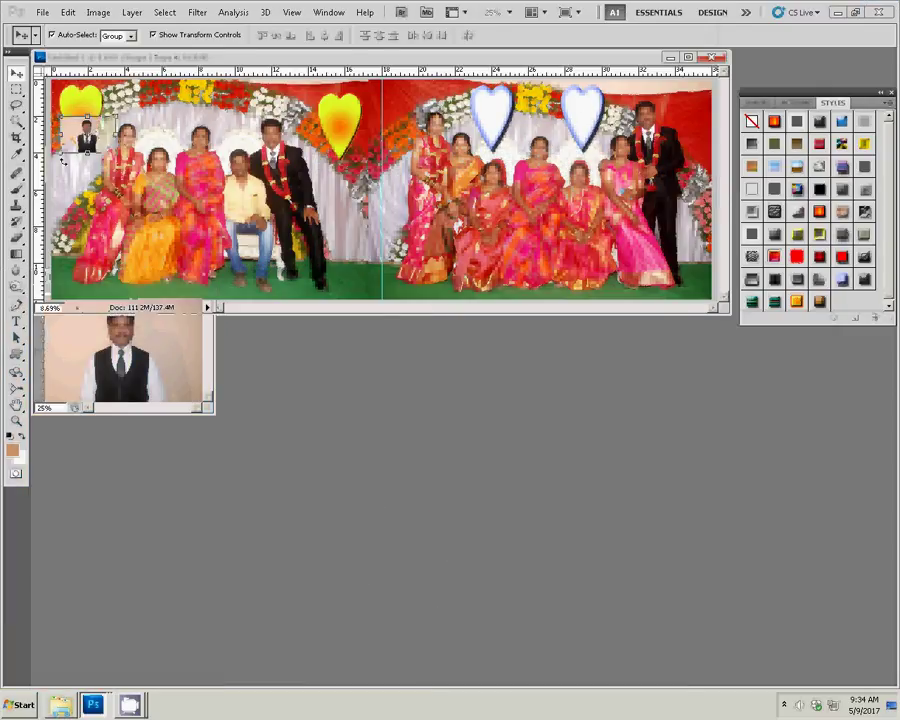
pyautogui.press('z')
pyautogui.click(65, 104)
pyautogui.click(68, 110)
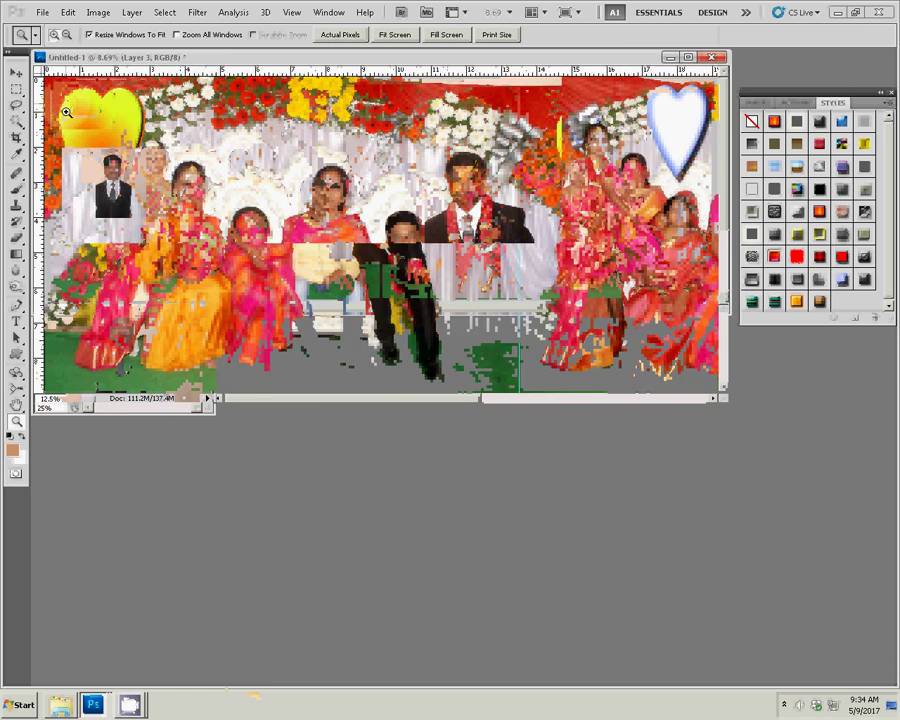
pyautogui.click(91, 193)
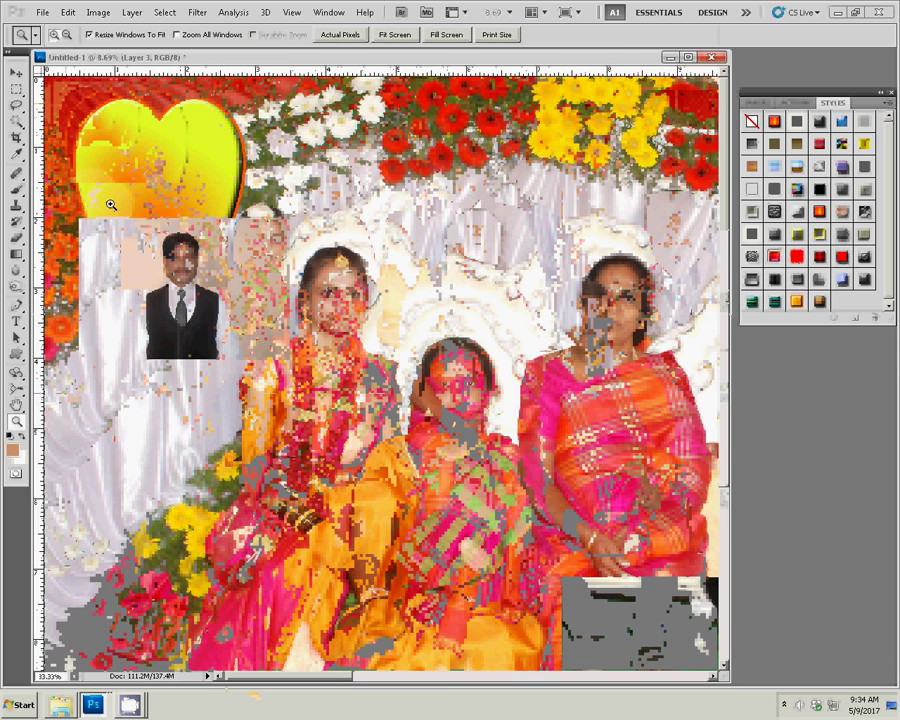
pyautogui.press('v')
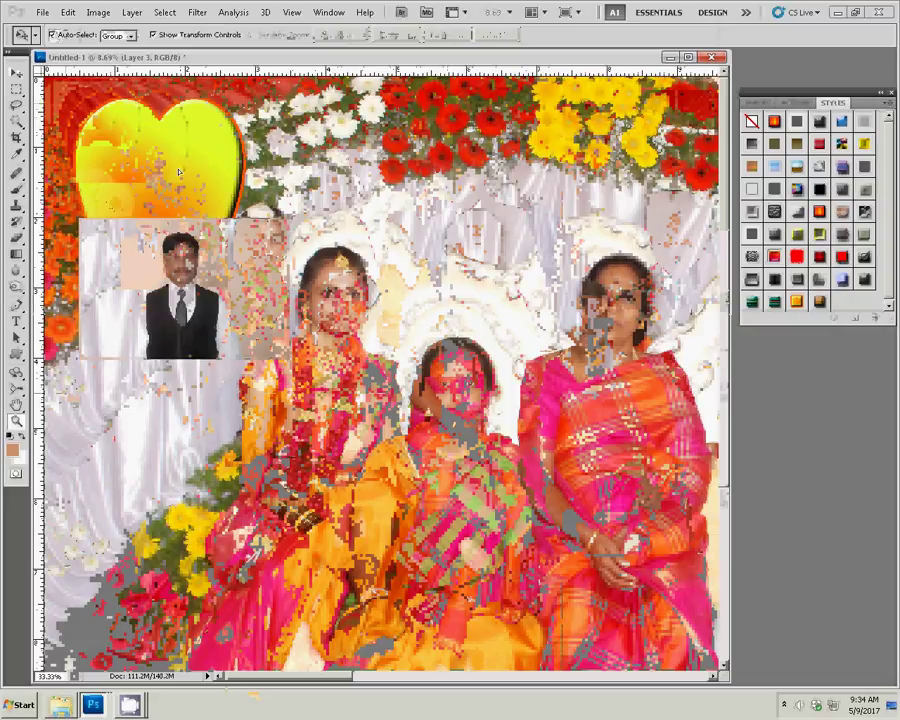
pyautogui.moveTo(152, 268); pyautogui.dragTo(186, 176)
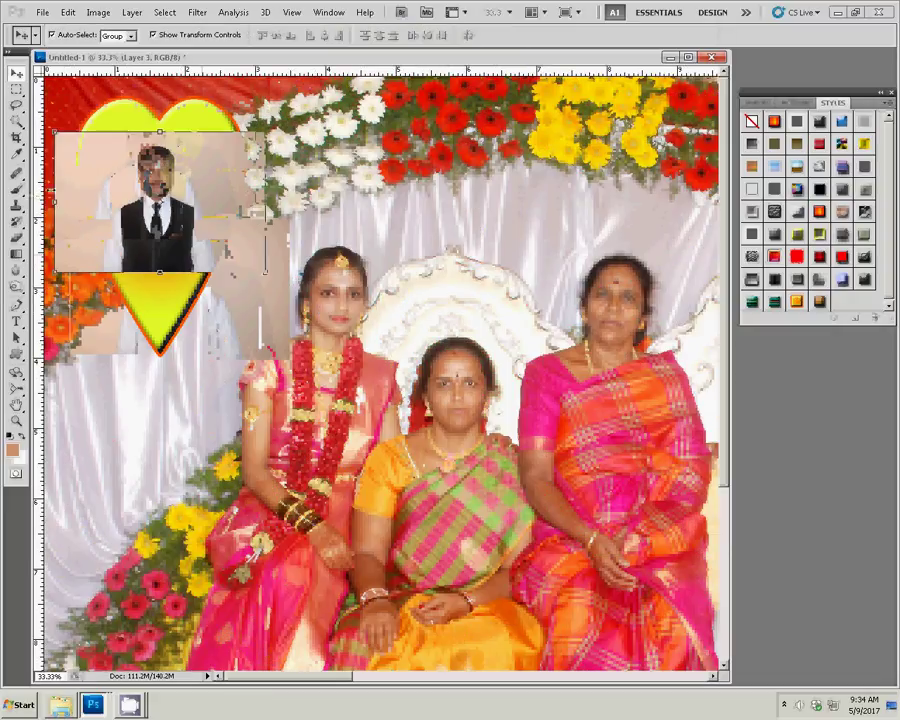
# Step: Erase the portrait's rectangular edges over the top-left heart with a 200 px, 100% opacity eraser
pyautogui.press('e')
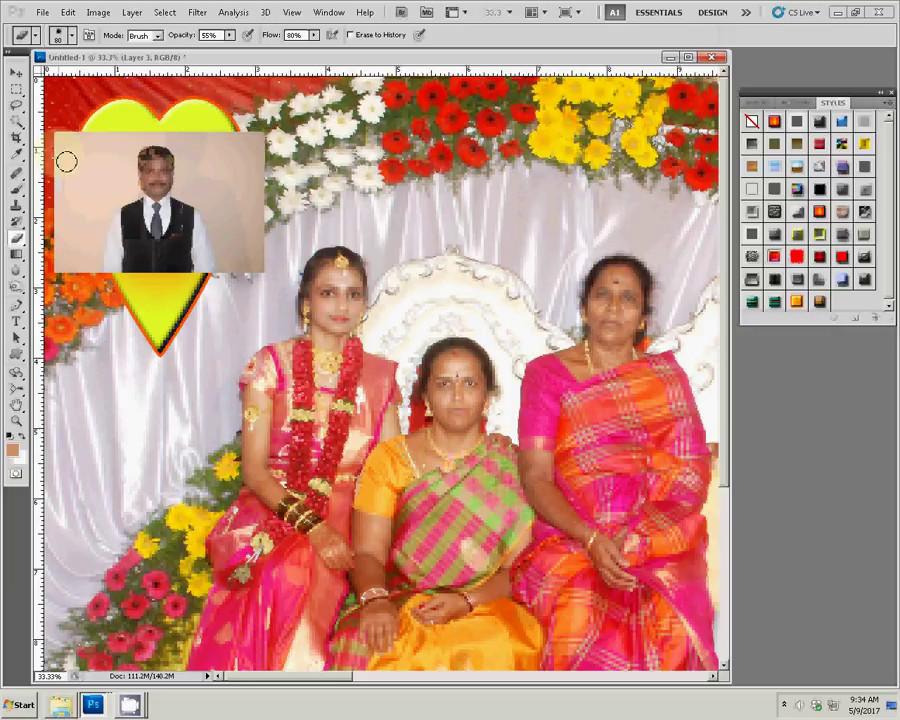
pyautogui.press(']')
pyautogui.press(']')
pyautogui.press(']')
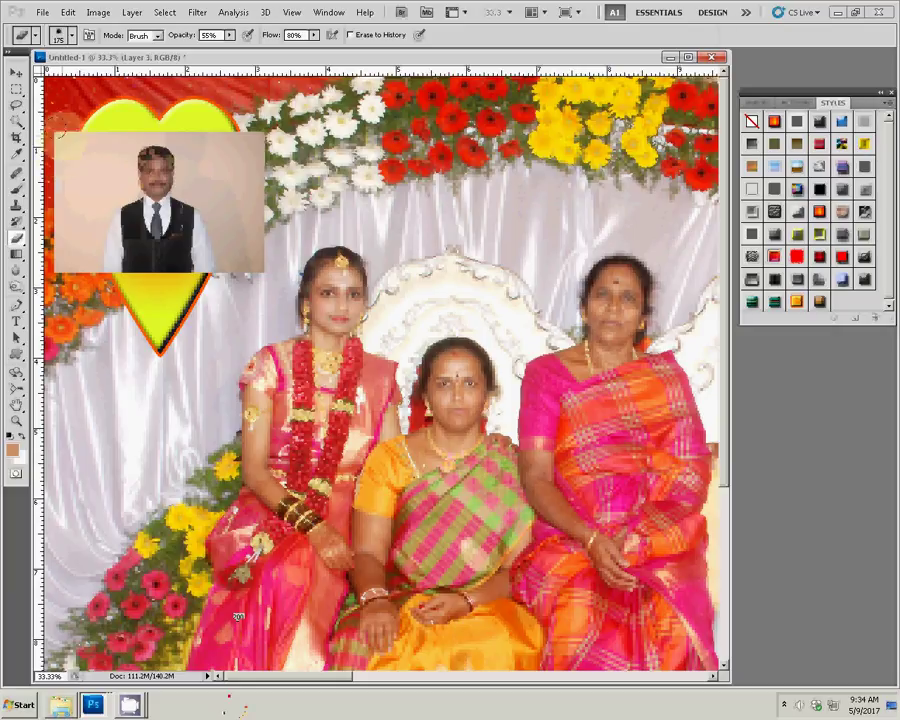
pyautogui.press(']')
pyautogui.moveTo(40, 150); pyautogui.dragTo(48, 215)
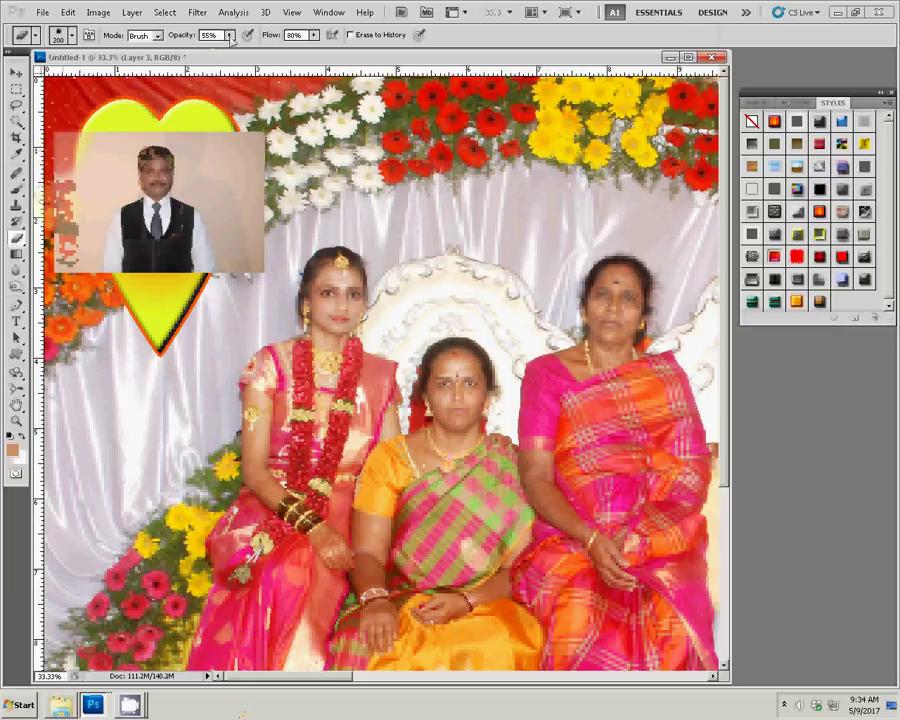
pyautogui.moveTo(231, 40)
pyautogui.mouseDown()
pyautogui.moveTo(270, 55)
pyautogui.moveTo(330, 47)
pyautogui.mouseUp()
pyautogui.click(315, 38)
pyautogui.moveTo(64, 122)
pyautogui.mouseDown()
pyautogui.moveTo(200, 262)
pyautogui.moveTo(200, 115)
pyautogui.moveTo(55, 170)
pyautogui.mouseUp()
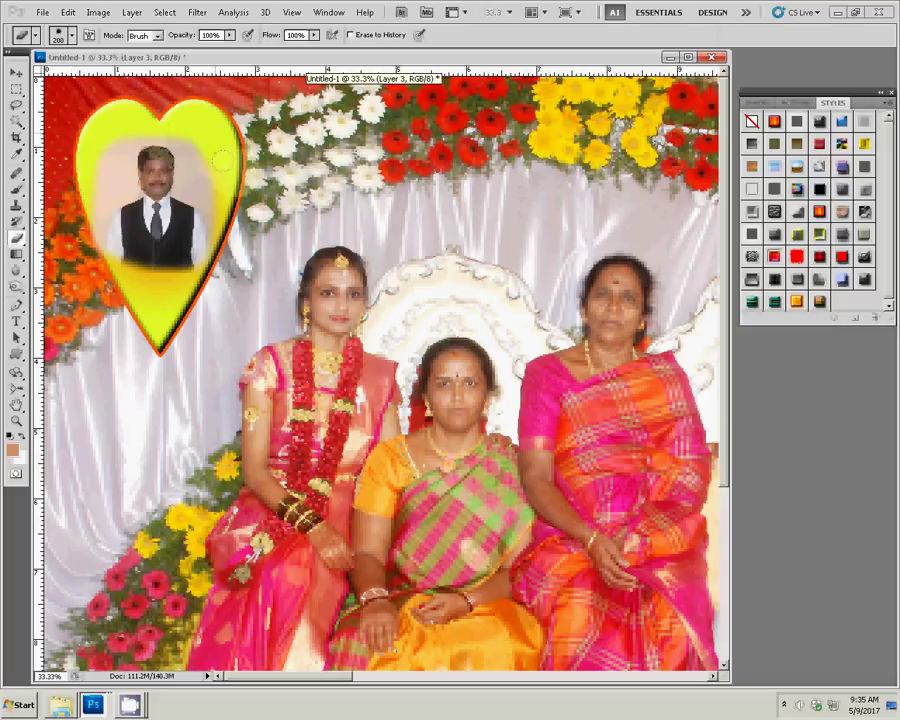
pyautogui.moveTo(125, 205); pyautogui.dragTo(140, 245)
# Step: Nudge the portrait right, delete its pale background with the Magic Wand, and deselect
pyautogui.press('v')
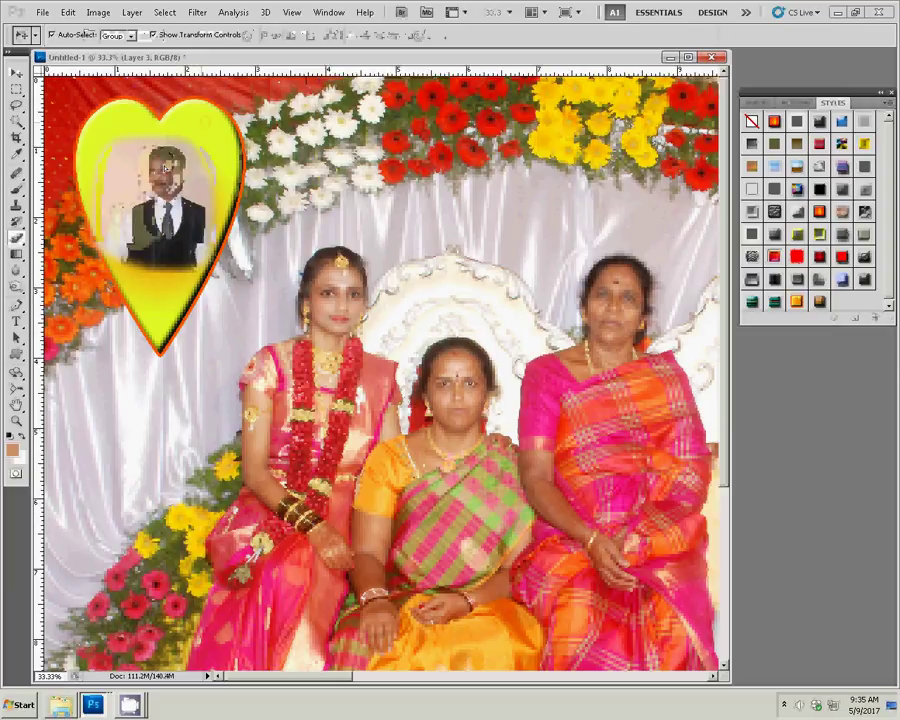
pyautogui.moveTo(148, 172); pyautogui.dragTo(165, 158)
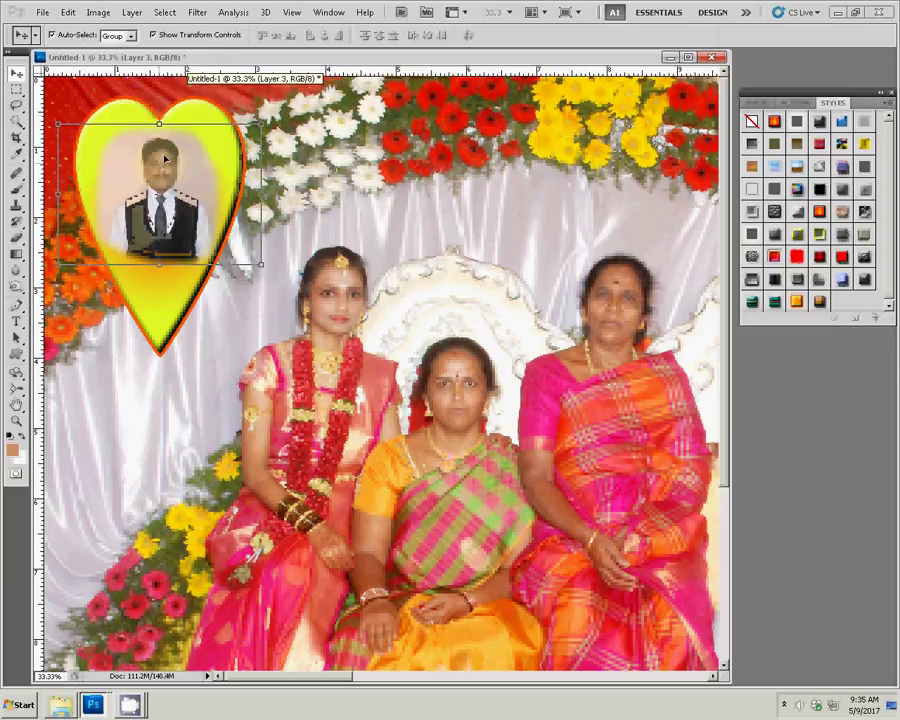
pyautogui.press('w')
pyautogui.click(120, 186)
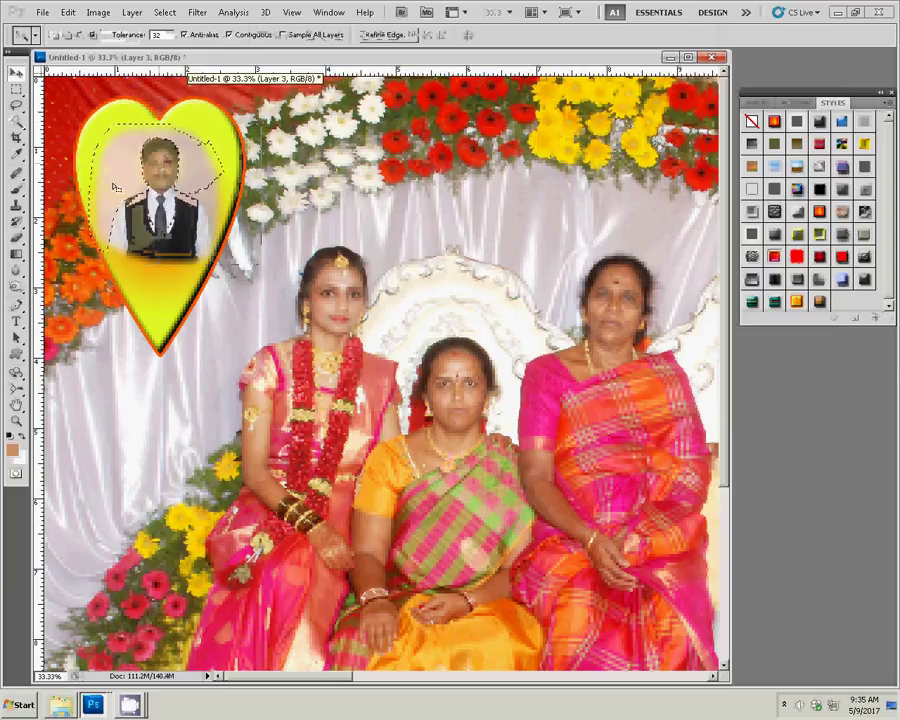
pyautogui.press('Delete')
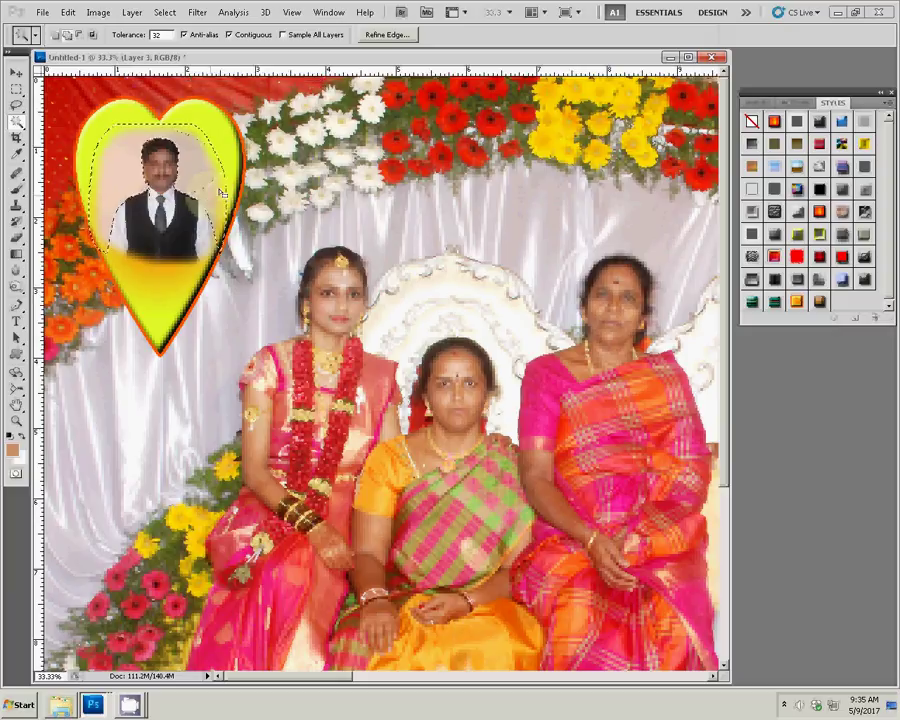
pyautogui.hotkey('ctrl', 'd')
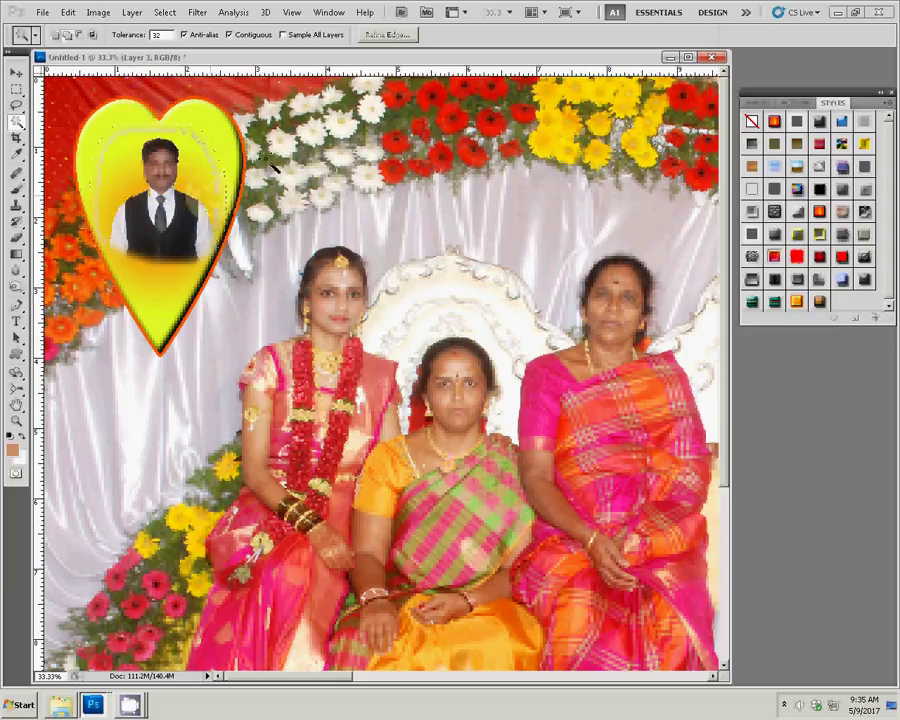
# Step: Zoom in to inspect the man's portrait inside the heart
pyautogui.press('z')
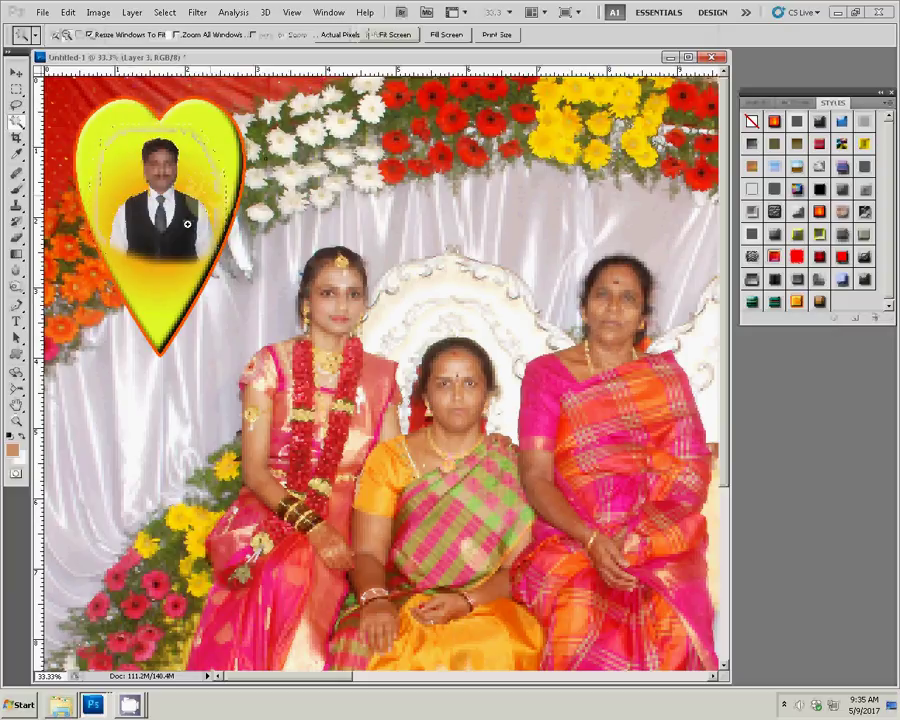
pyautogui.click(196, 222)
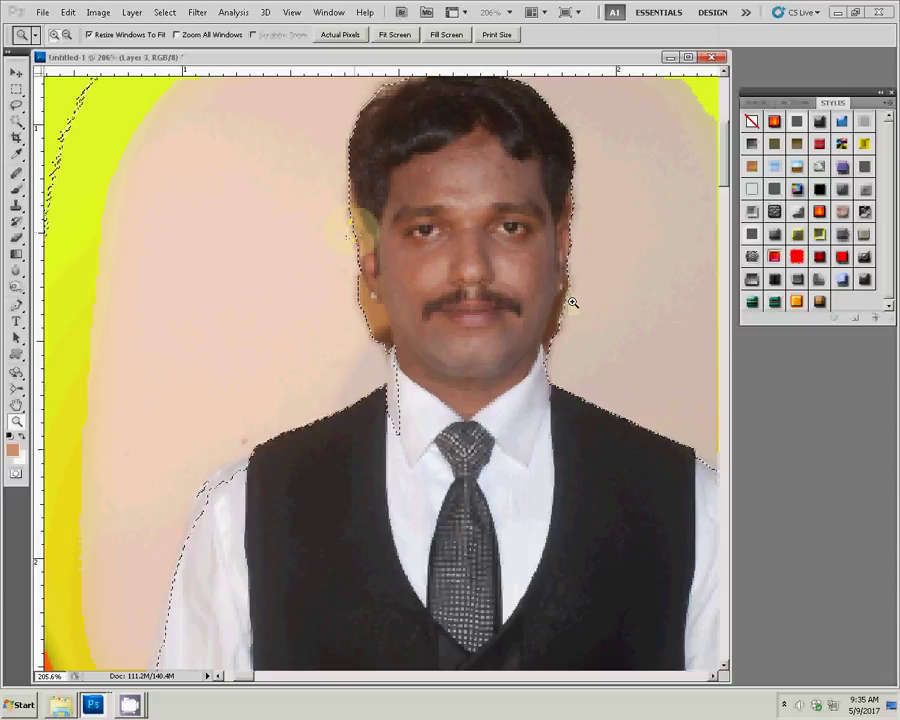
pyautogui.rightClick(362, 277)
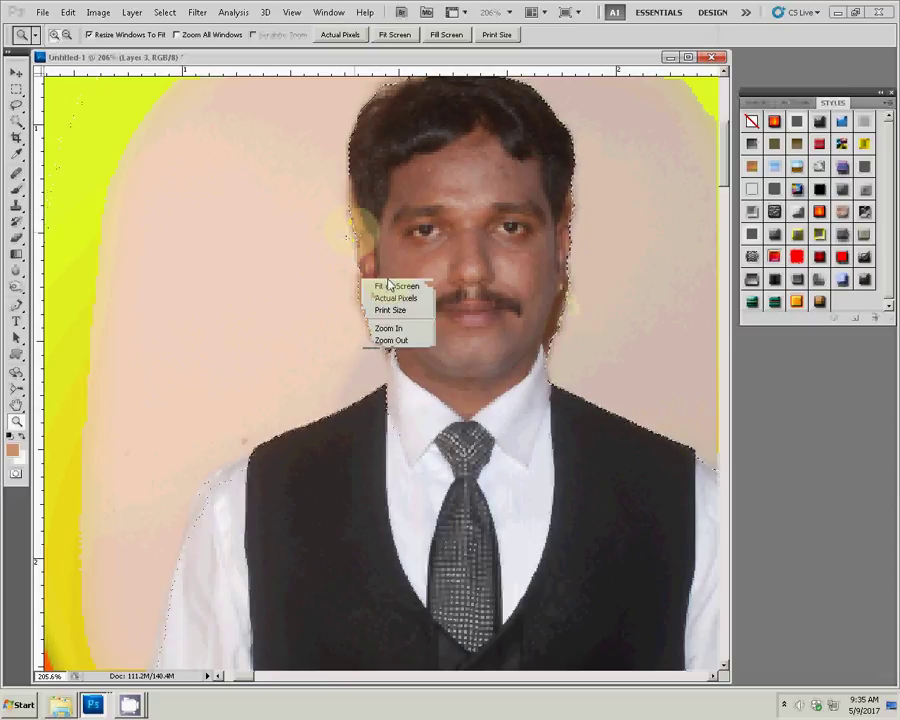
pyautogui.click(391, 284)
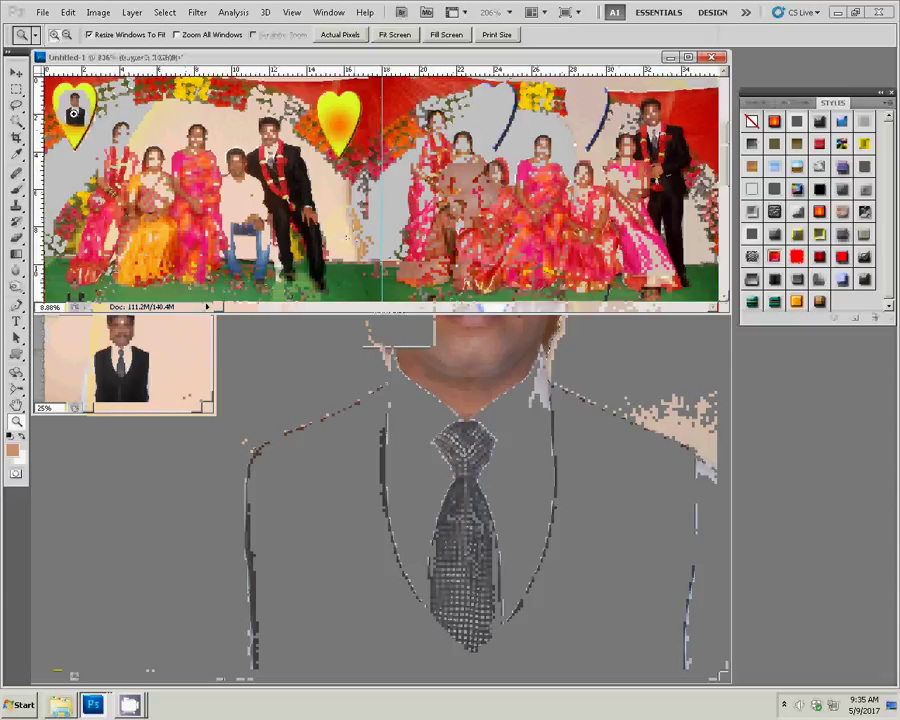
pyautogui.moveTo(77, 116); pyautogui.dragTo(414, 257)
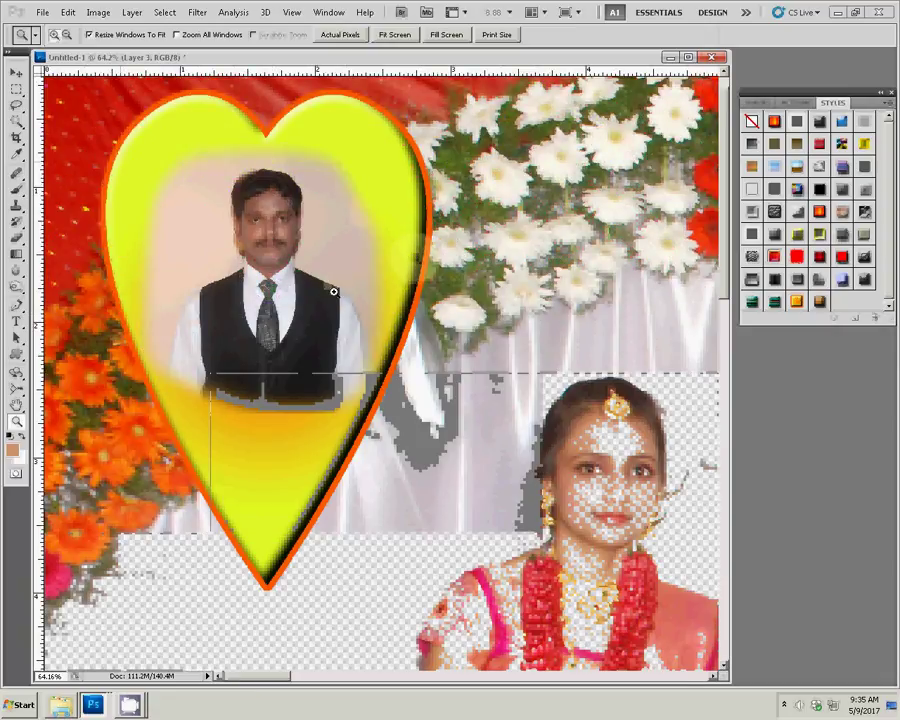
# Step: Duplicate Layer 3 as Layer 3 copy, set the original Layer 3 to Multiply, and select the copy
pyautogui.press('v')
pyautogui.hotkey('ctrl', 'j')
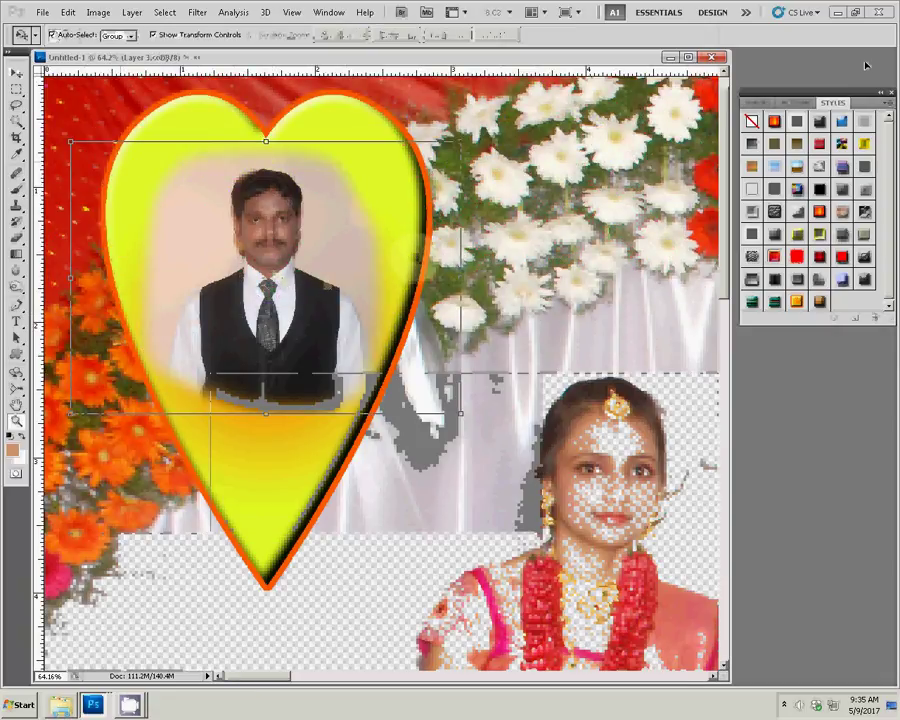
pyautogui.click(757, 103)
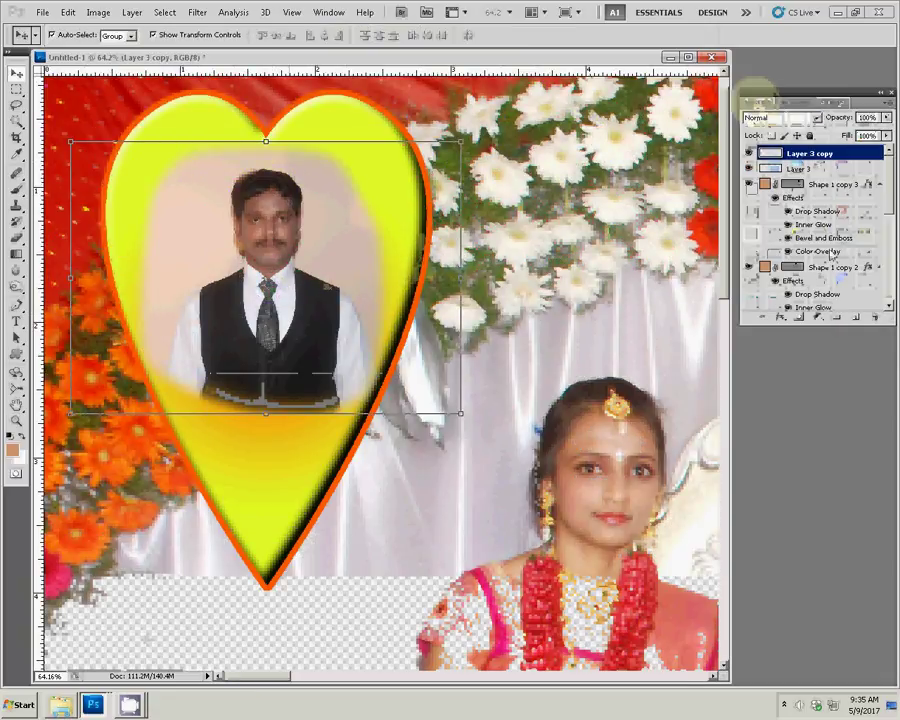
pyautogui.click(830, 170)
pyautogui.click(786, 118)
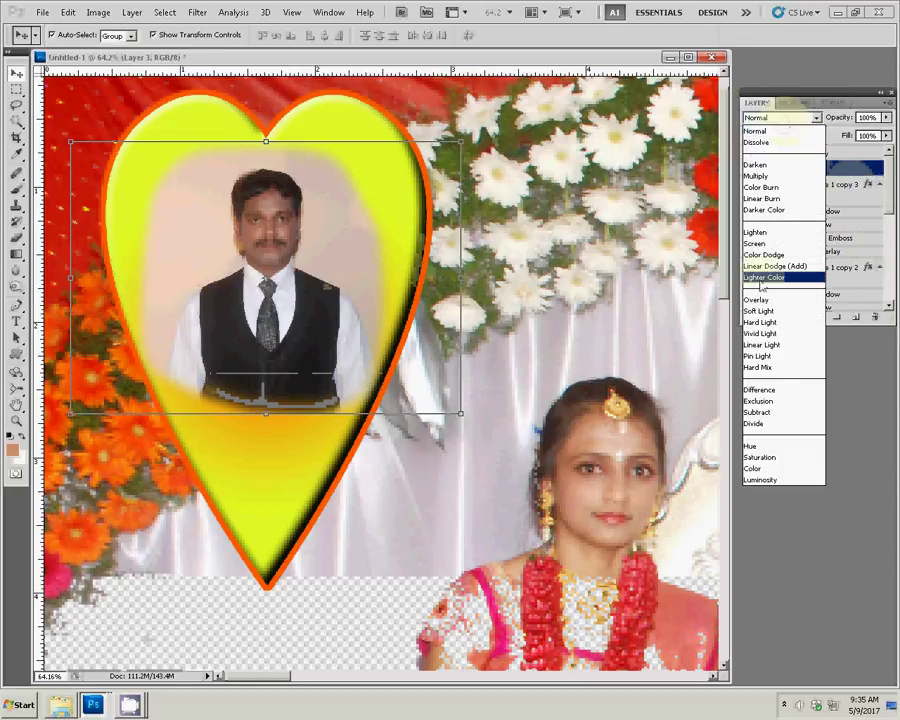
pyautogui.click(757, 176)
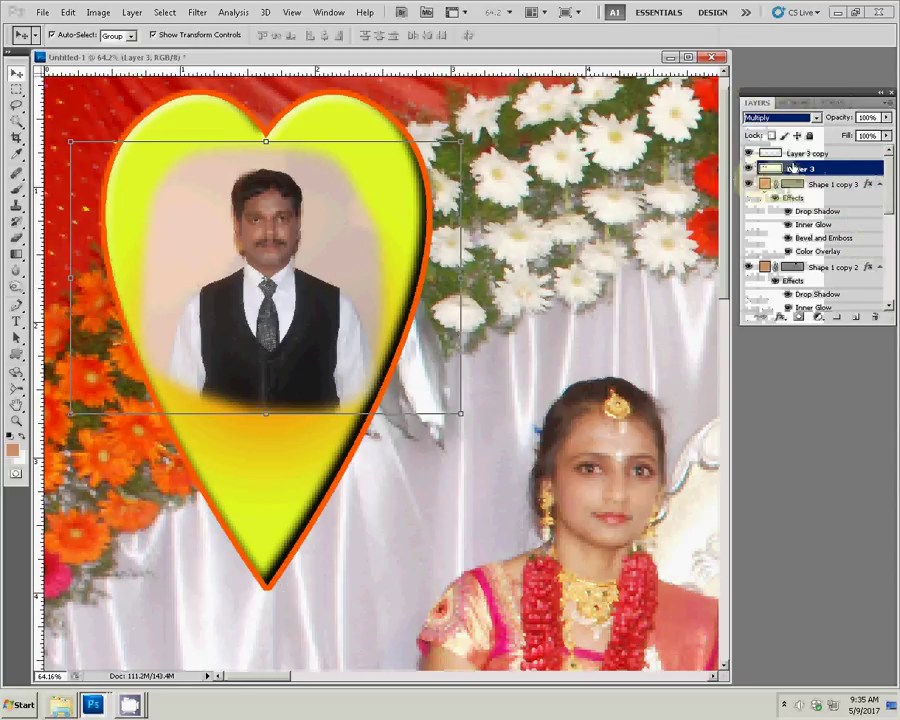
pyautogui.click(796, 157)
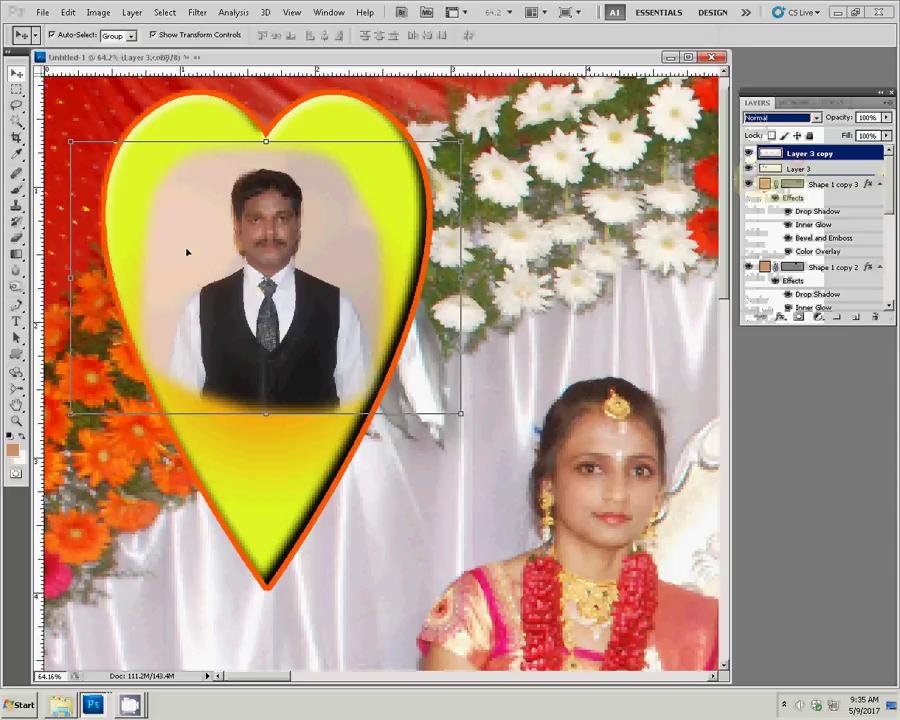
# Step: Erase around the man's edges on Layer 3 copy and set that layer to Multiply
pyautogui.press('e')
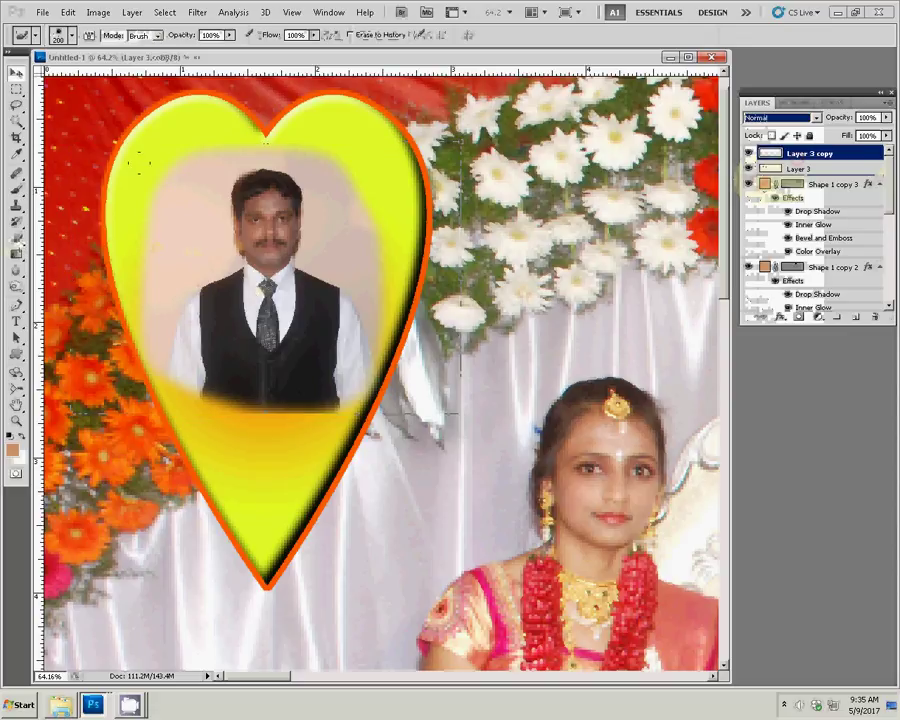
pyautogui.moveTo(163, 138); pyautogui.dragTo(152, 215)
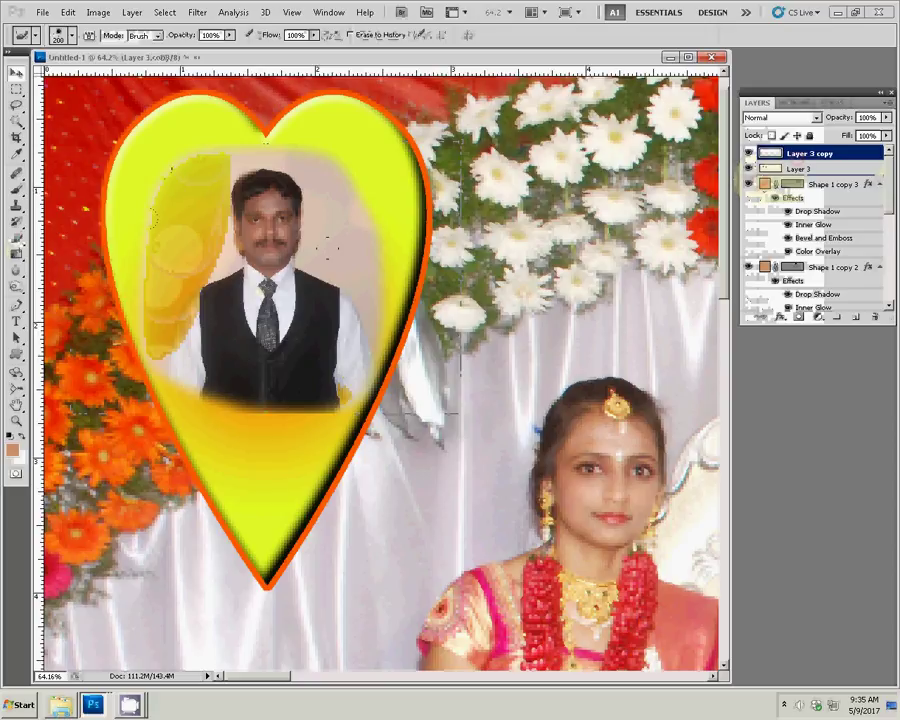
pyautogui.moveTo(171, 170)
pyautogui.mouseDown()
pyautogui.moveTo(216, 96)
pyautogui.moveTo(185, 100)
pyautogui.mouseUp()
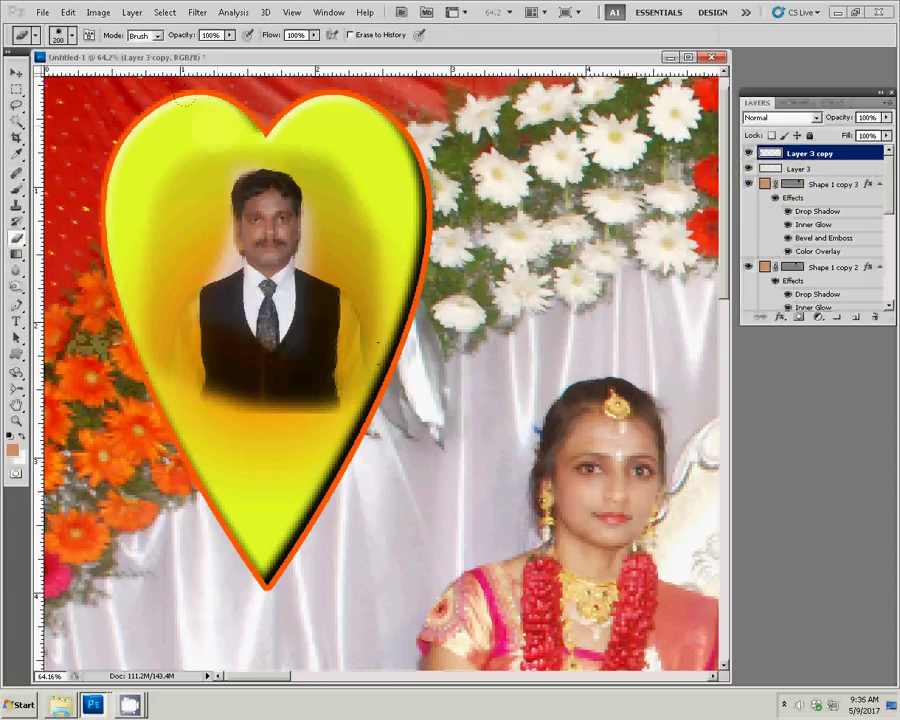
pyautogui.hotkey('shift', 'alt', 'm')
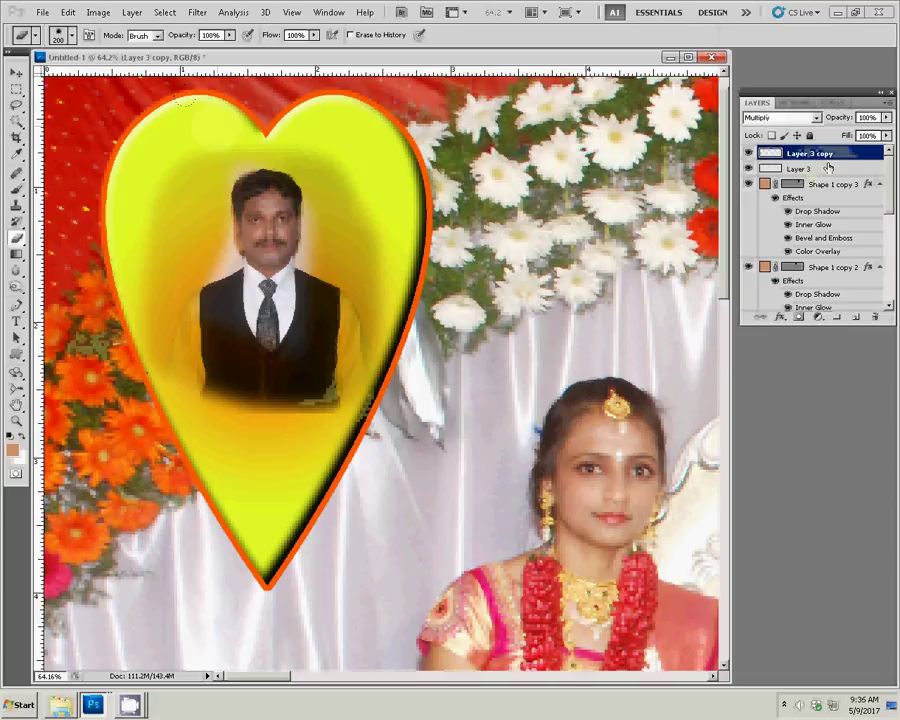
pyautogui.hotkey('alt', '[')
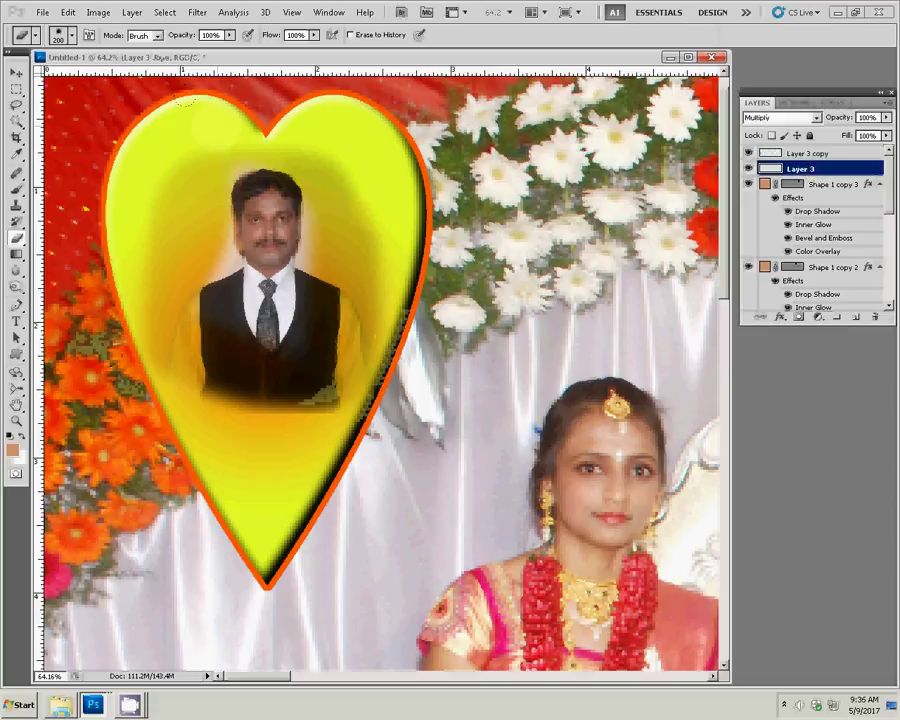
# Step: Erase below the man's photo on Layer 3, undo the last stroke, and fit the document in view
pyautogui.moveTo(330, 370)
pyautogui.mouseDown()
pyautogui.moveTo(210, 365)
pyautogui.moveTo(325, 320)
pyautogui.mouseUp()
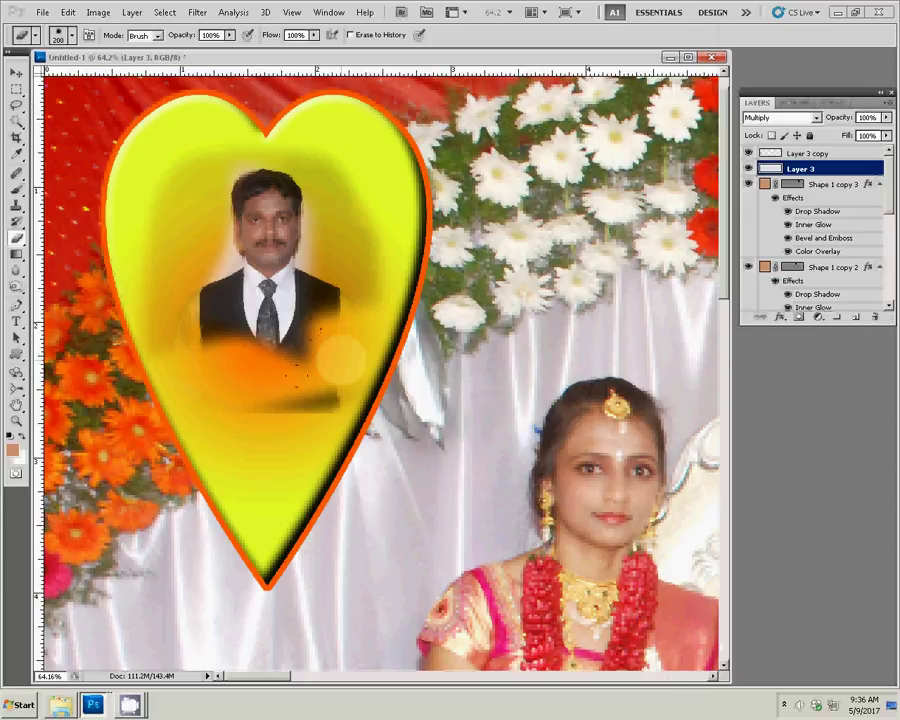
pyautogui.moveTo(295, 404); pyautogui.dragTo(335, 401)
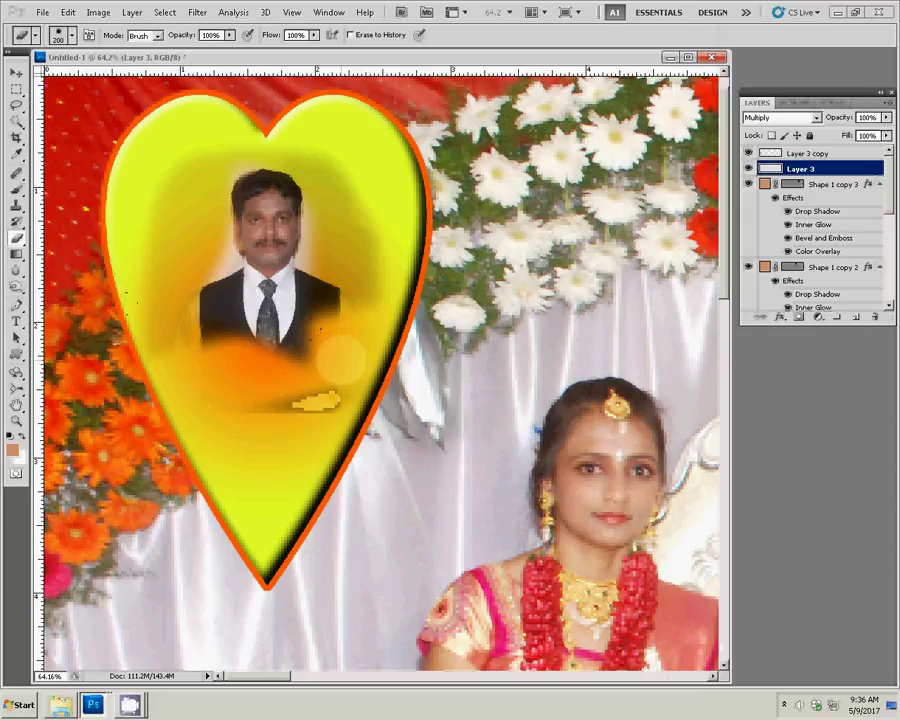
pyautogui.hotkey('ctrl', 'z')
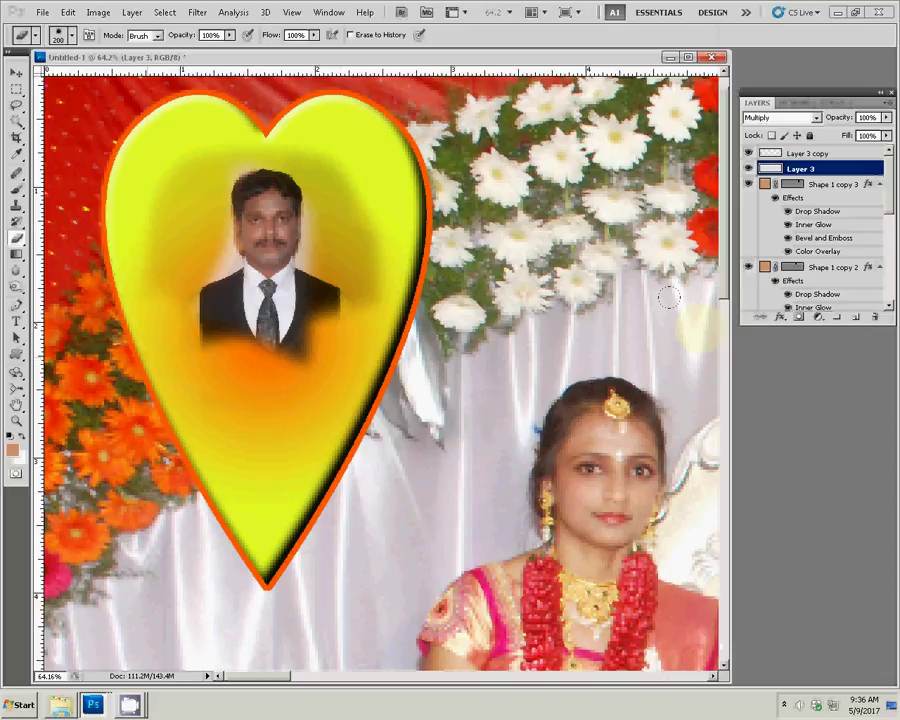
pyautogui.click(466, 170)
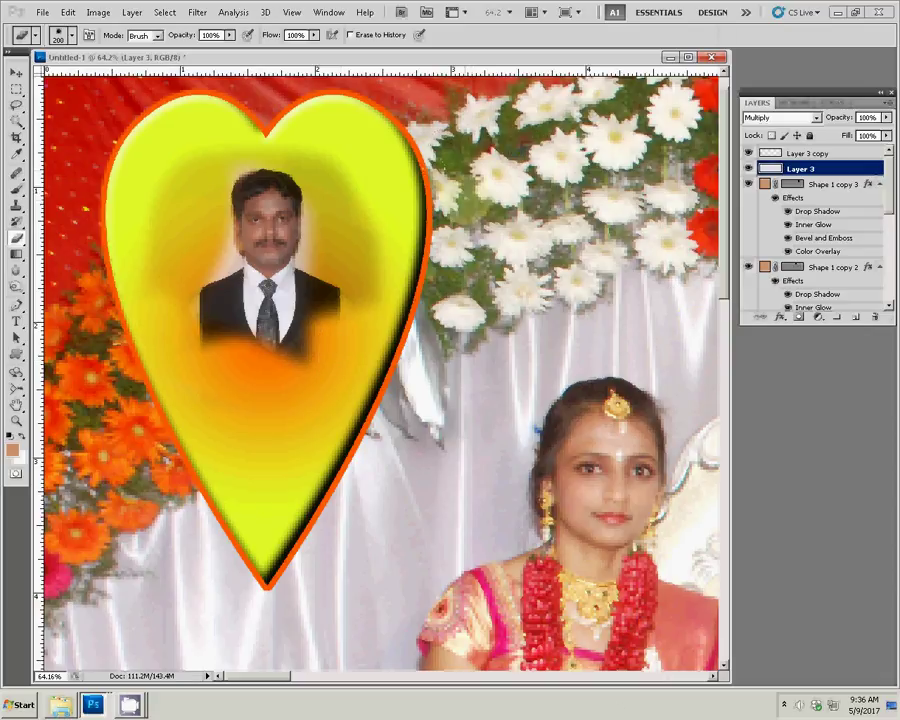
pyautogui.press('b')
pyautogui.press('z')
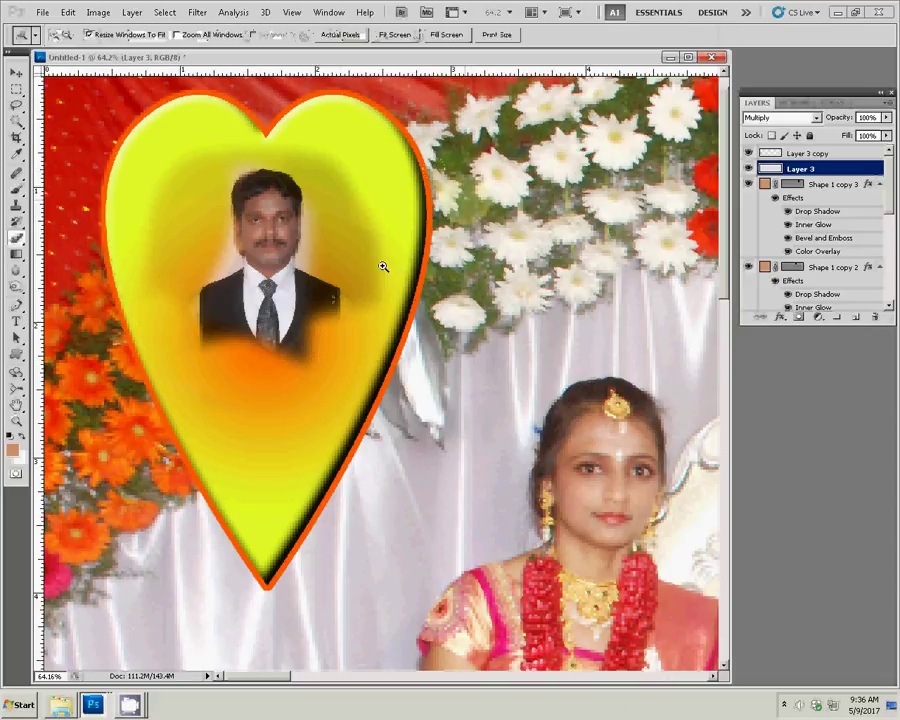
pyautogui.rightClick(380, 250)
pyautogui.click(409, 262)
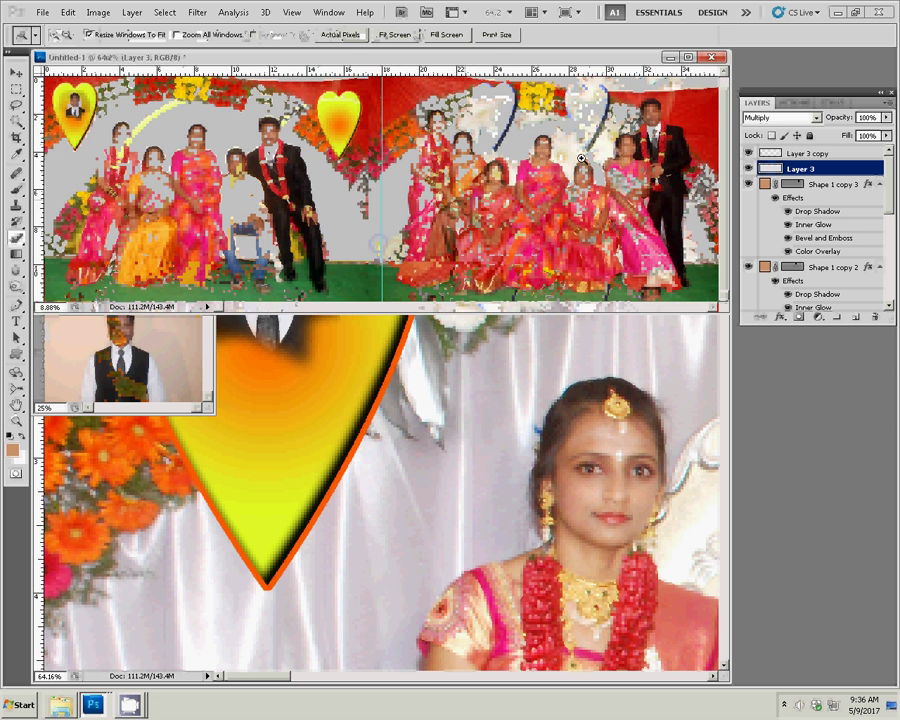
# Step: Close DSC_0141.JPG without saving its changes
pyautogui.hotkey('ctrl', 'Tab')
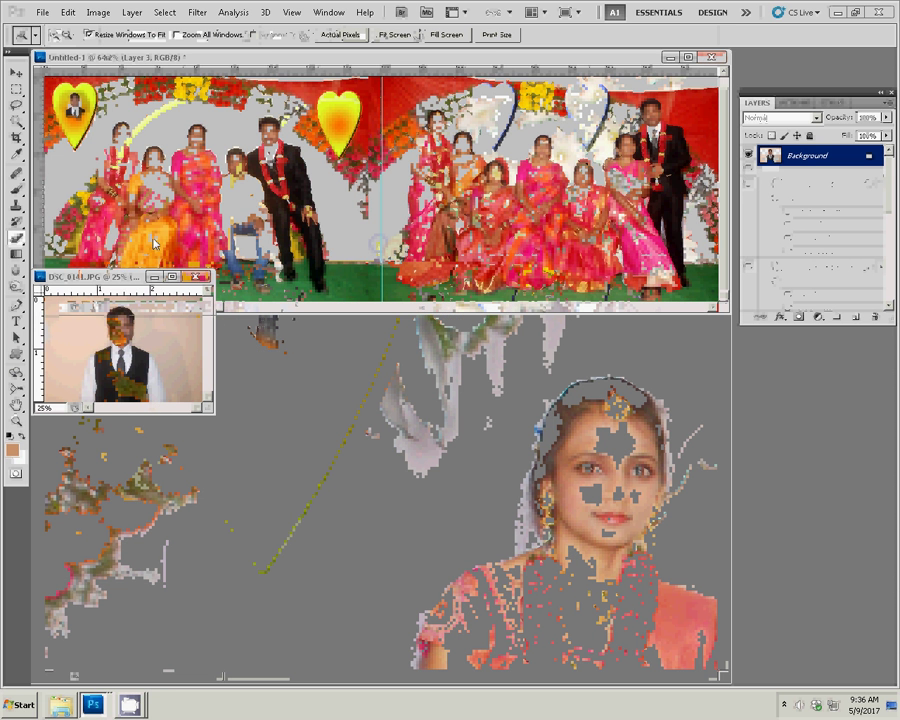
pyautogui.hotkey('ctrl', 'w')
pyautogui.click(452, 265)
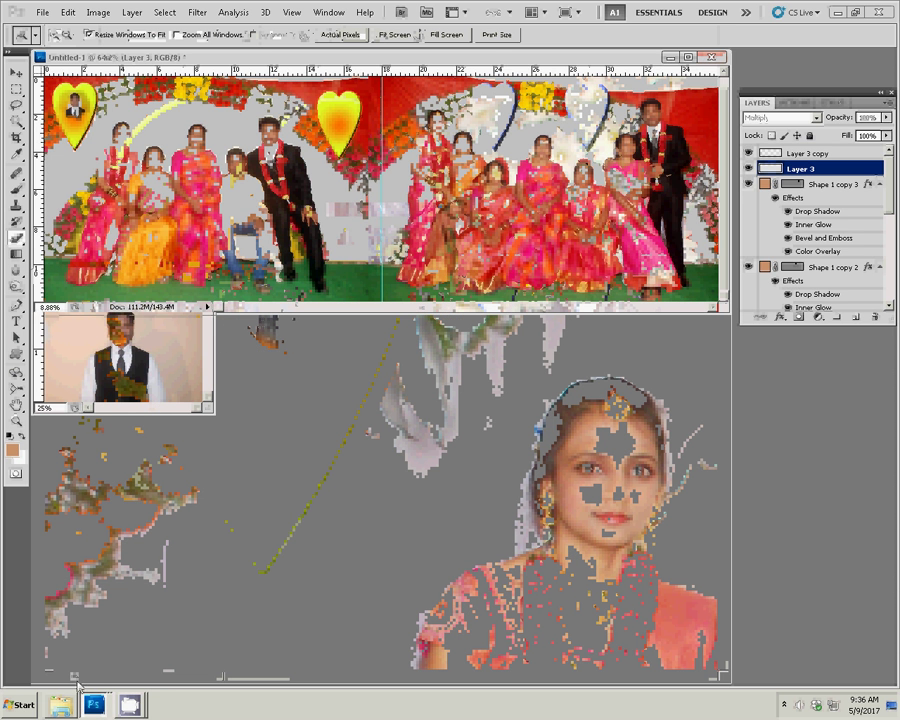
# Step: Switch to the New folder in Explorer and open DSC_0179.JPG in Photoshop
pyautogui.hotkey('alt', 'Tab')
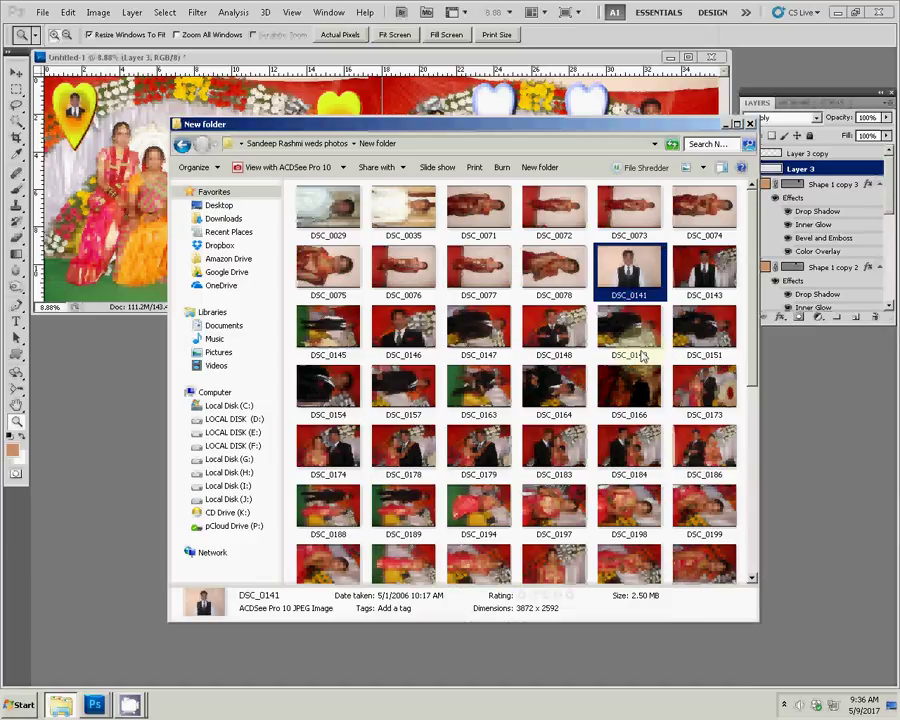
pyautogui.doubleClick(466, 457)
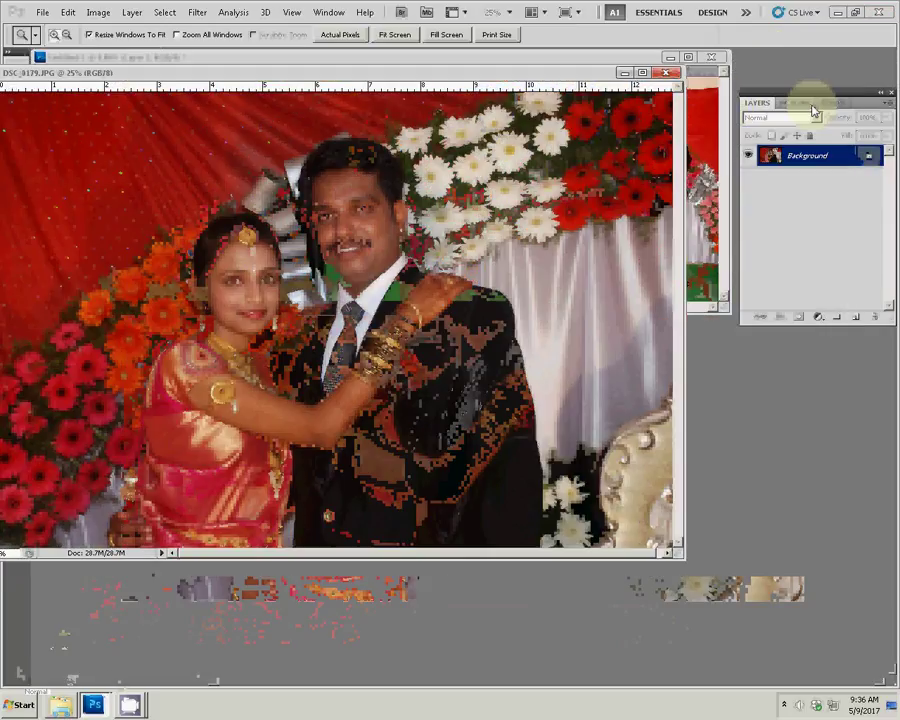
# Step: Run Action 1 on DSC_0179, accepting its midtone colour balance of 0, 0, −6
pyautogui.click(808, 105)
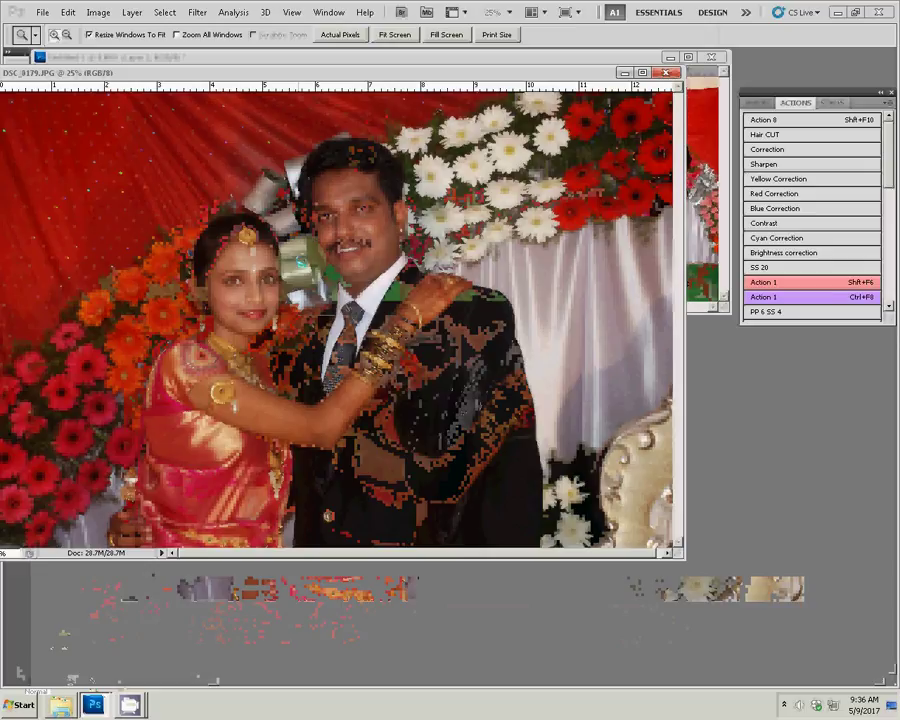
pyautogui.hotkey('shift', 'F6')
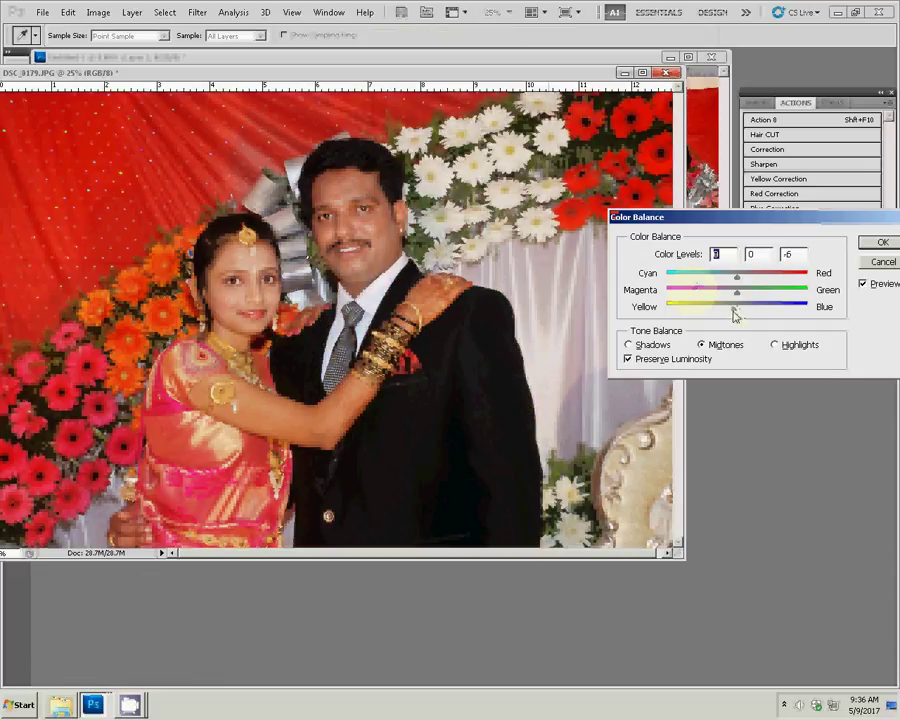
pyautogui.click(879, 242)
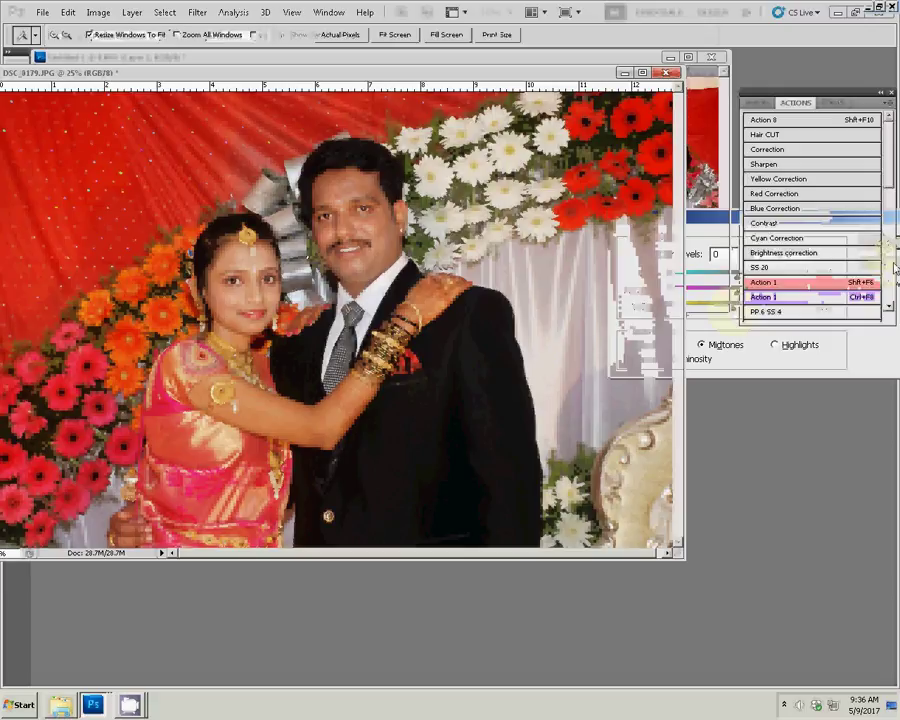
pyautogui.press('m')
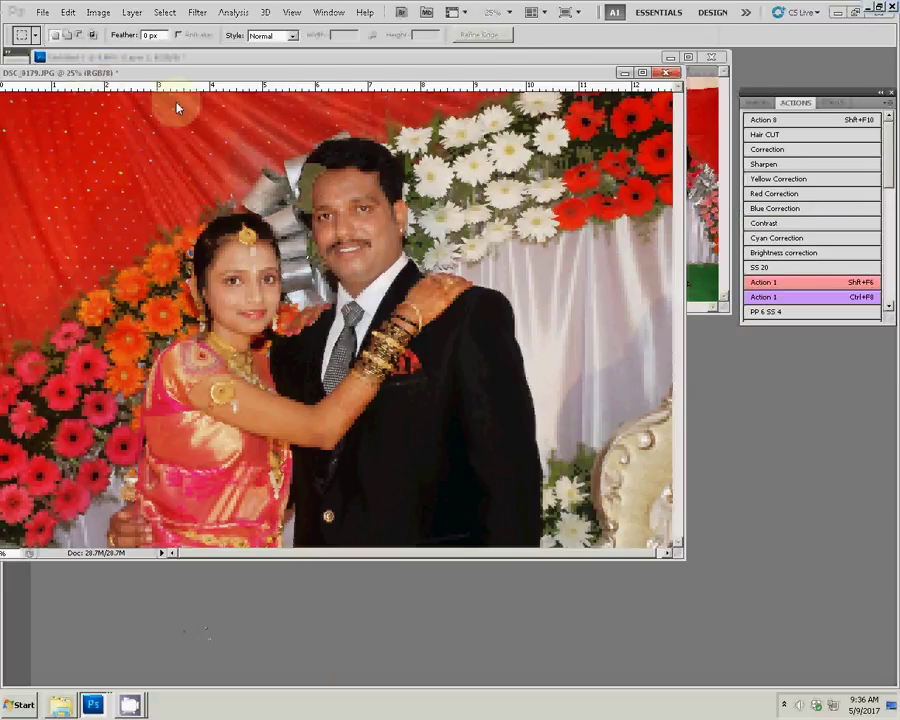
# Step: Select the couple with a 10 px feathered circular marquee and switch back to the album spread
pyautogui.moveTo(105, 77); pyautogui.dragTo(178, 103)
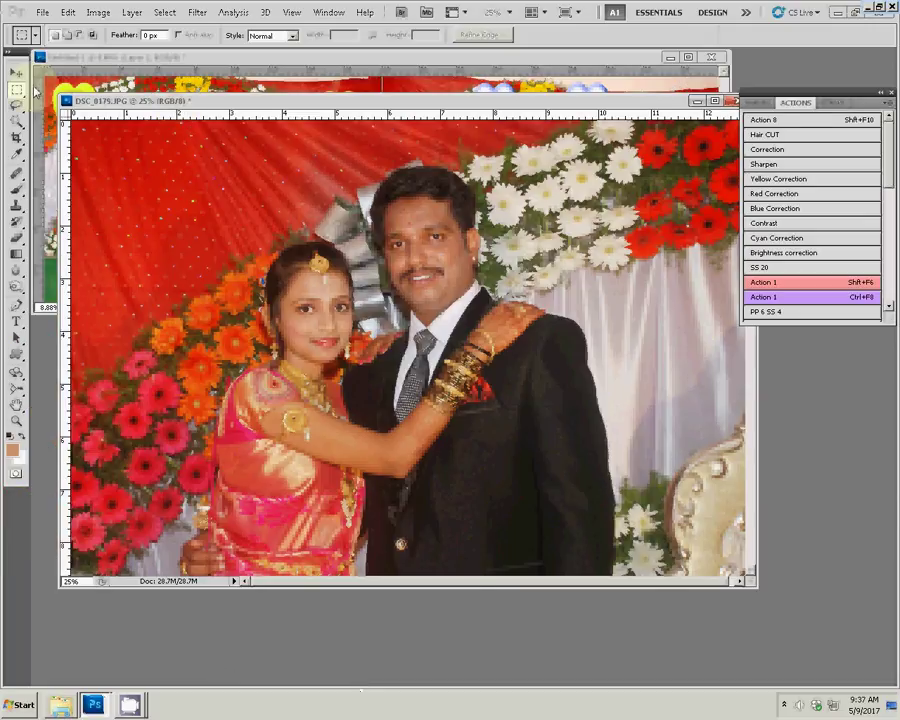
pyautogui.click(16, 90)
pyautogui.click(50, 101)
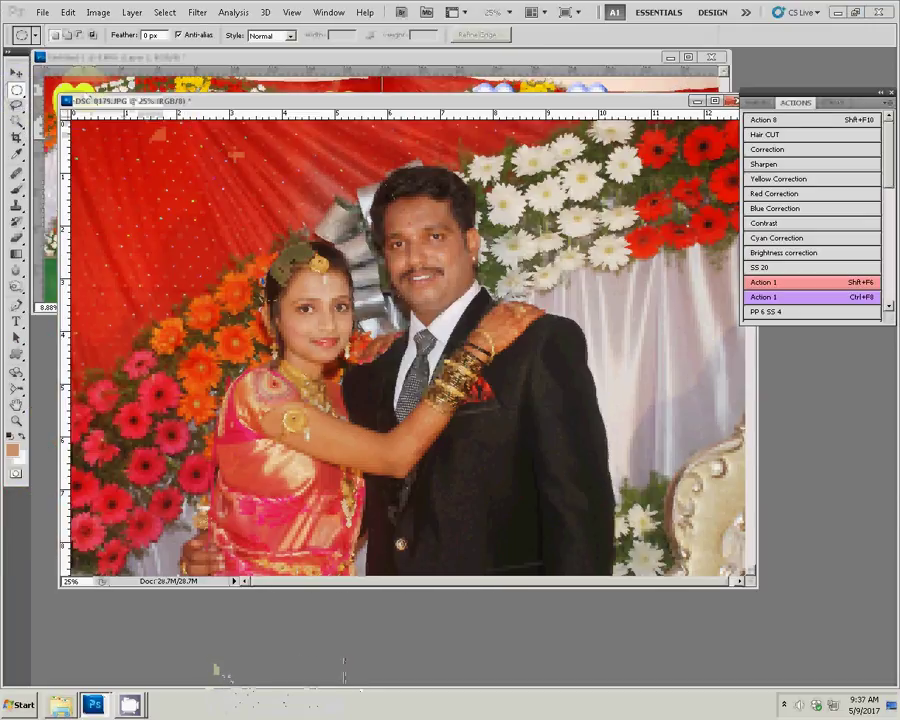
pyautogui.moveTo(516, 446); pyautogui.dragTo(567, 496)
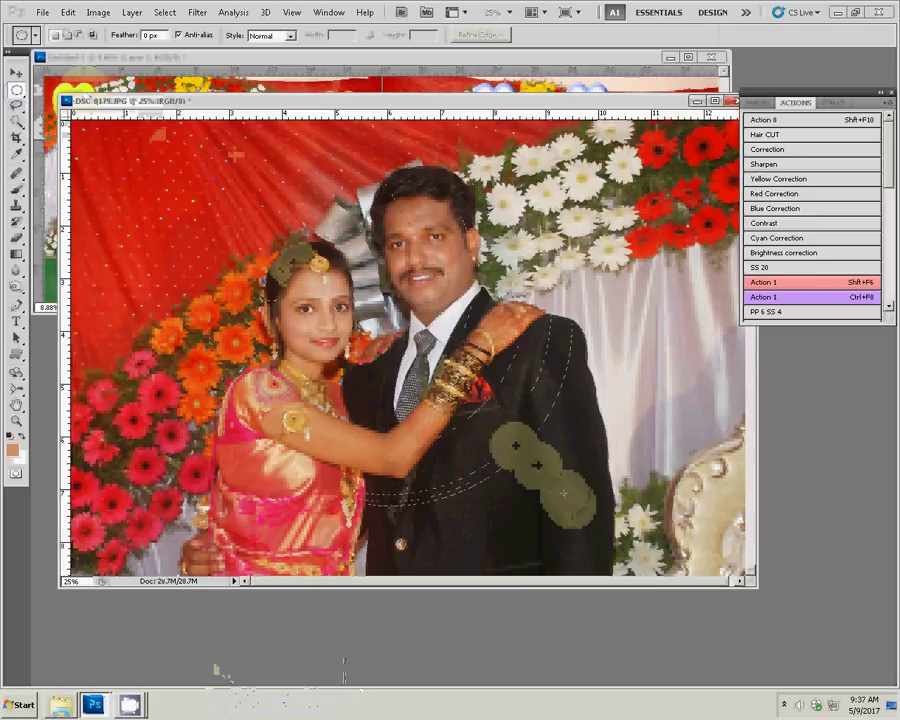
pyautogui.rightClick(388, 206)
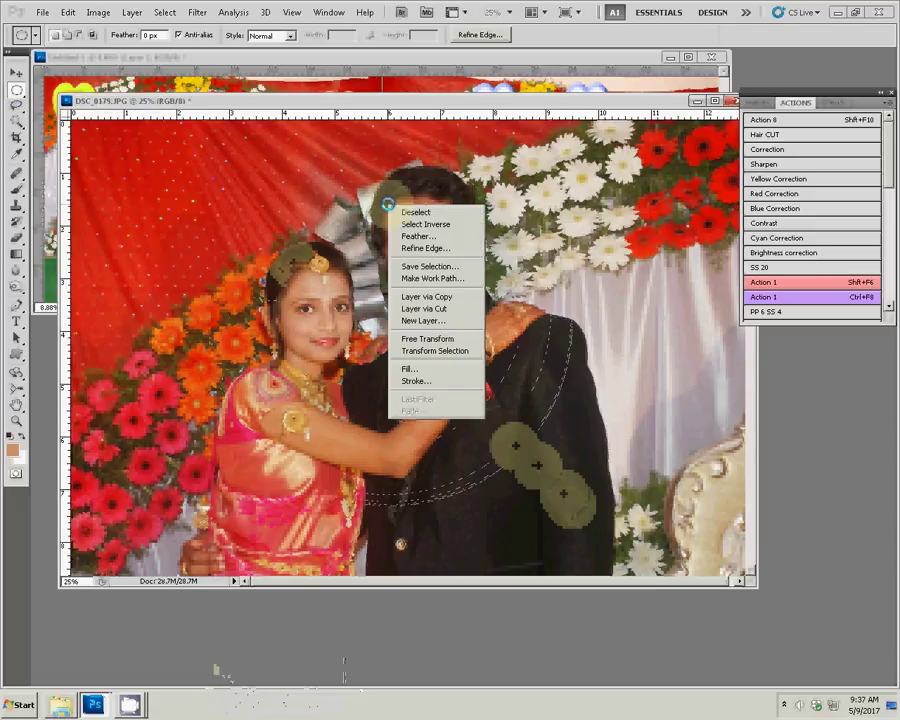
pyautogui.click(418, 236)
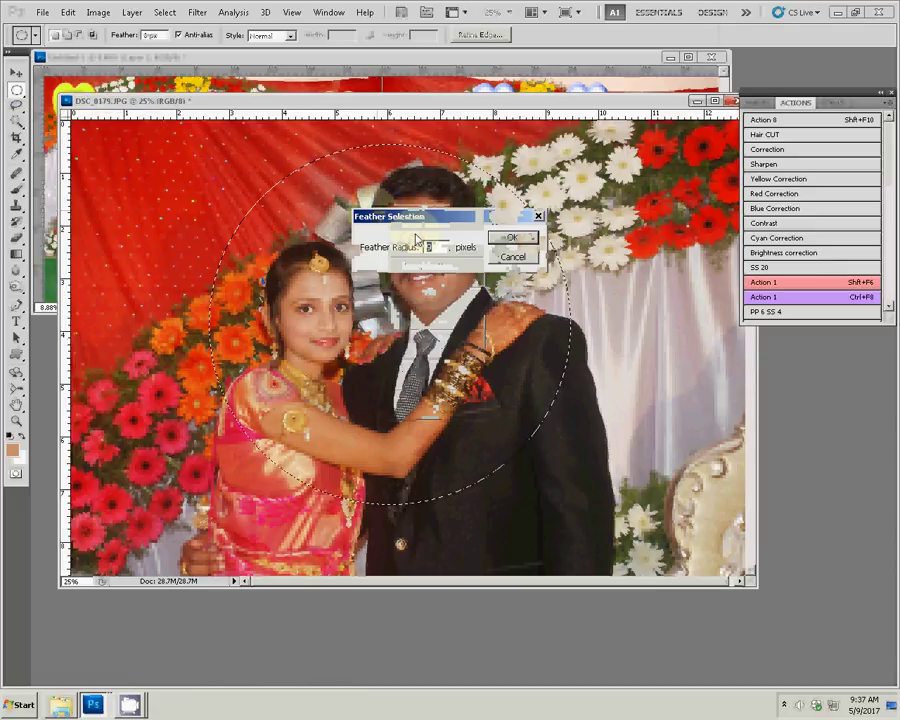
pyautogui.write('10')
pyautogui.click(511, 237)
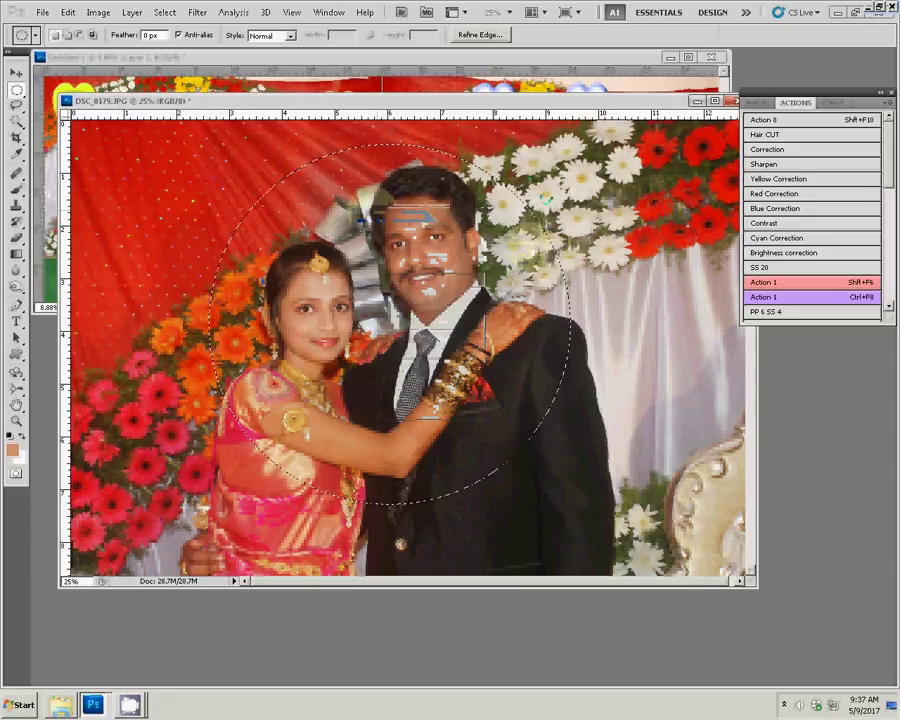
pyautogui.click(495, 79)
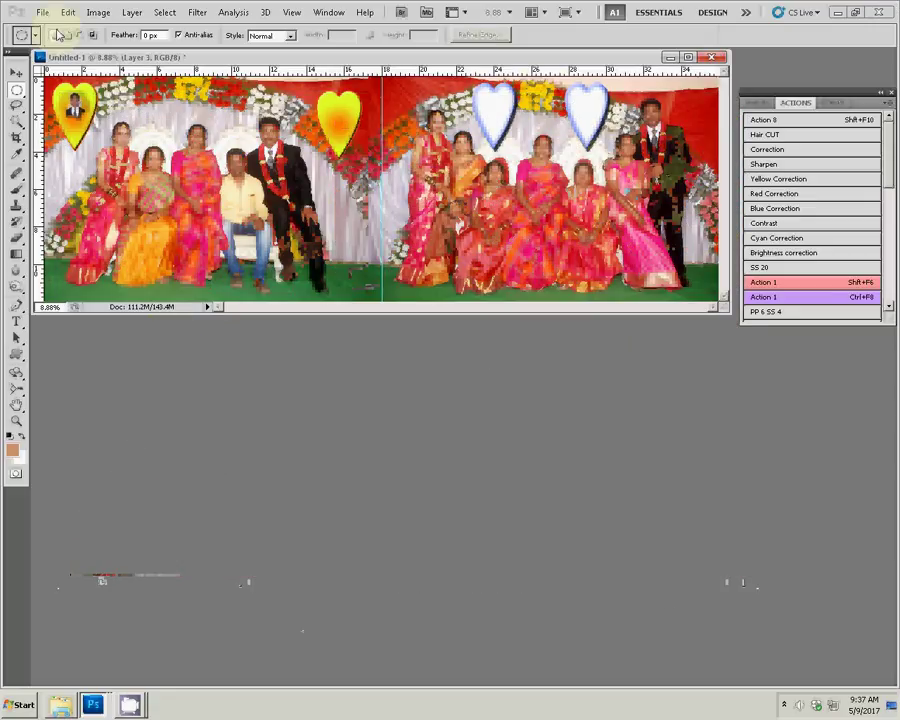
pyautogui.click(67, 12)
# Step: Paste the couple circle into the spread and scale it to about 46%
pyautogui.click(88, 122)
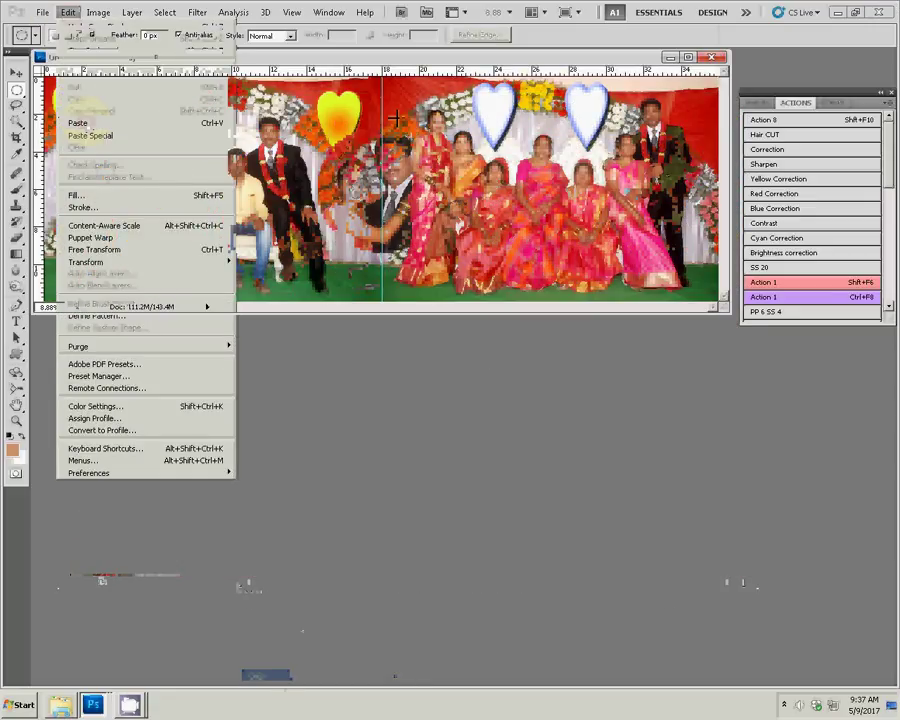
pyautogui.press('v')
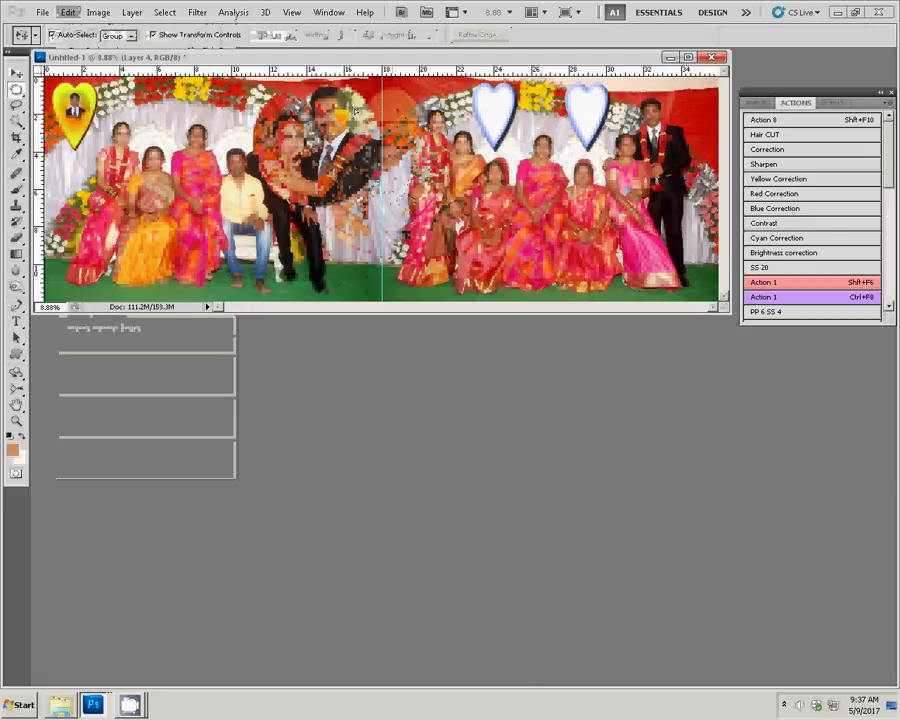
pyautogui.moveTo(354, 110); pyautogui.dragTo(380, 135)
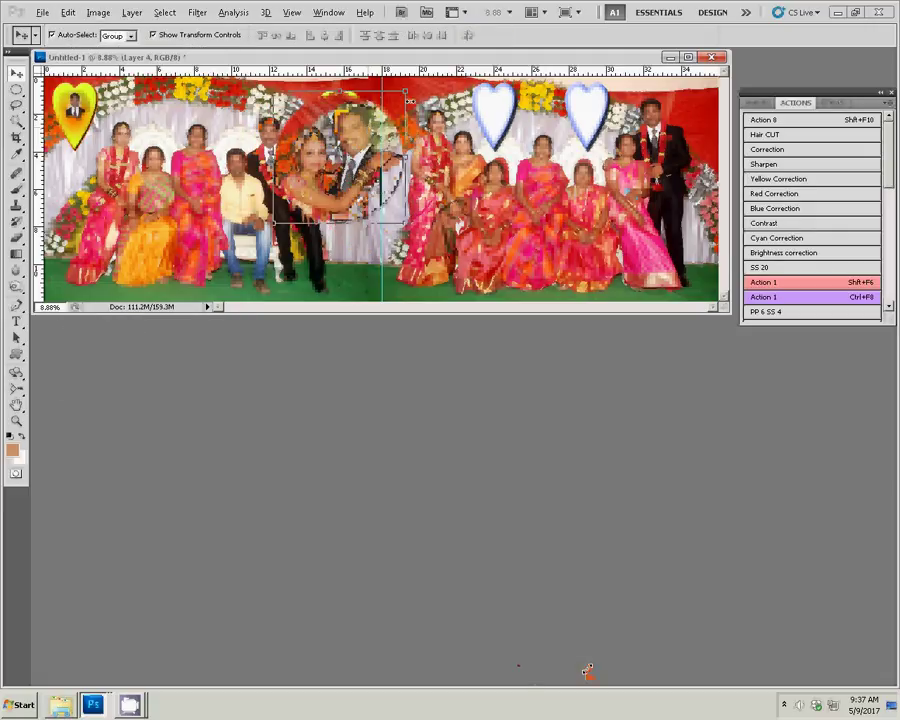
pyautogui.hotkey('ctrl', 't')
pyautogui.moveTo(409, 96); pyautogui.dragTo(362, 138)
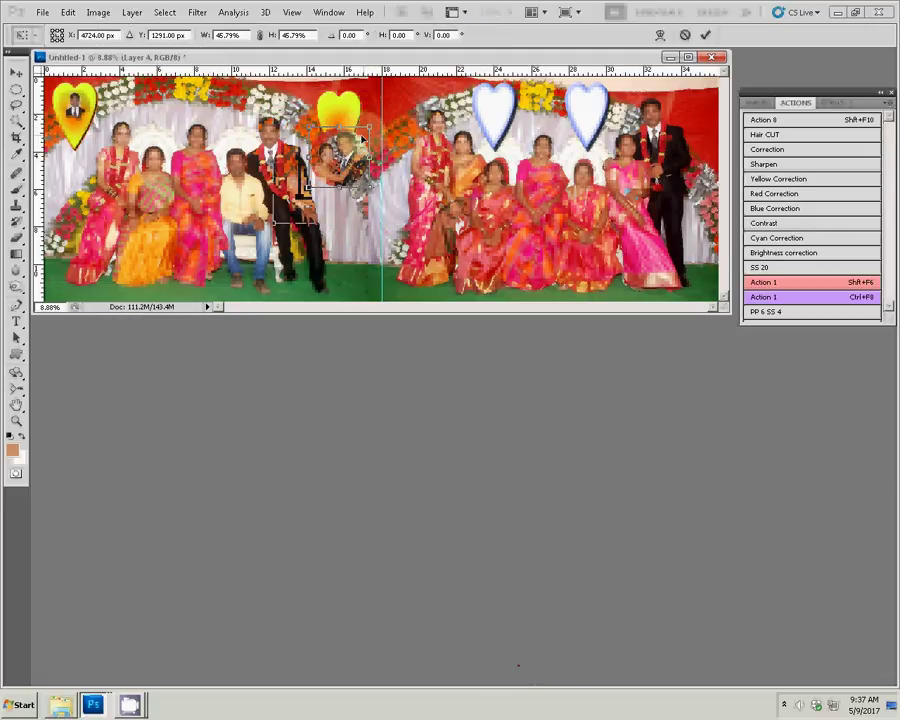
pyautogui.press('Return')
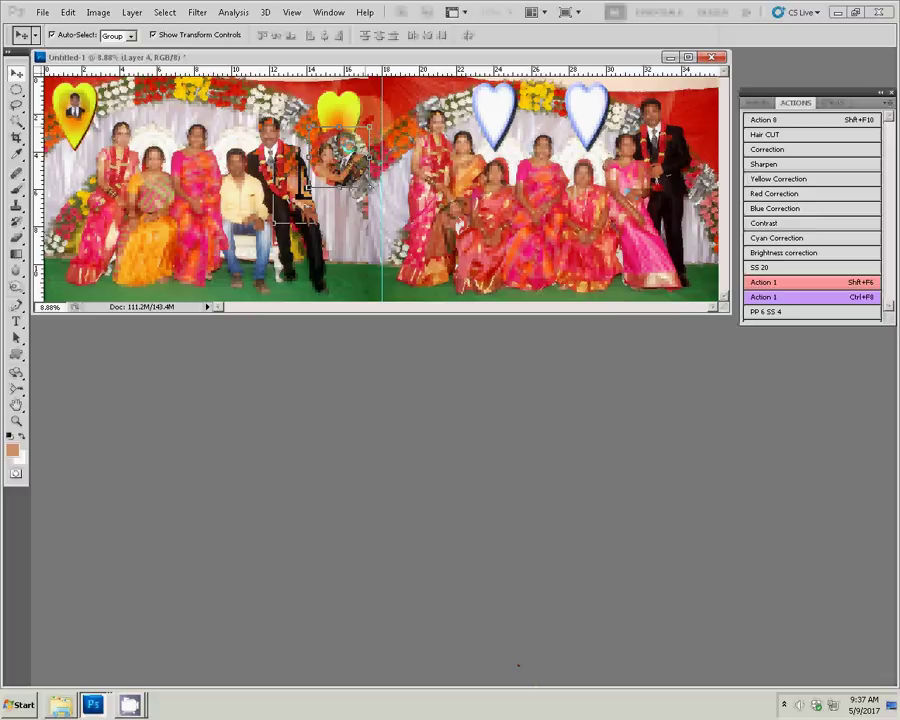
# Step: Move the couple circle over the yellow heart, readjust its size, and duplicate it as Layer 4 copy
pyautogui.moveTo(347, 152); pyautogui.dragTo(351, 118)
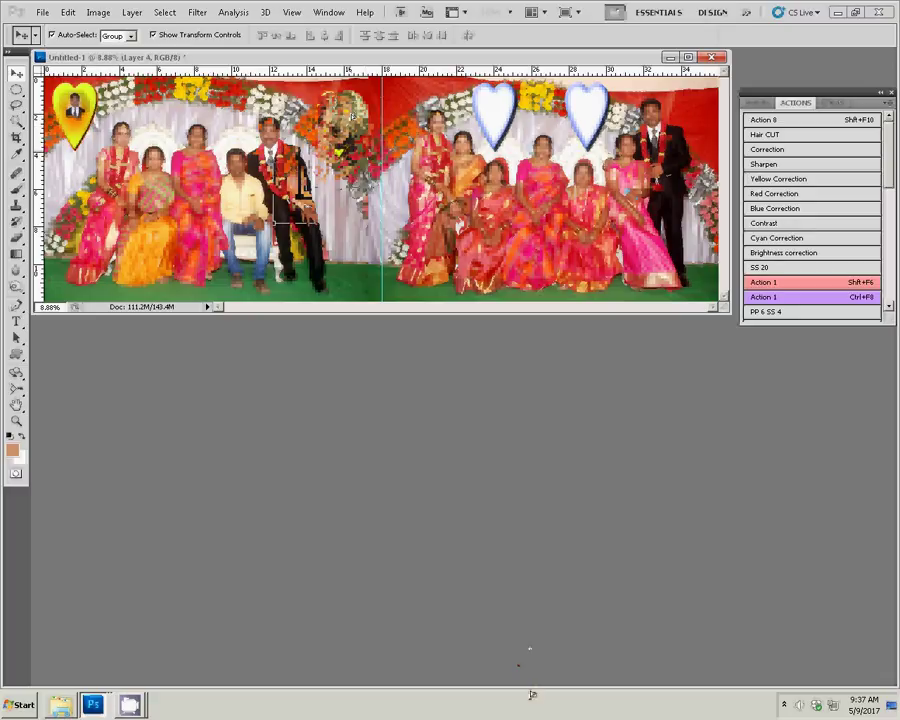
pyautogui.hotkey('ctrl', 't')
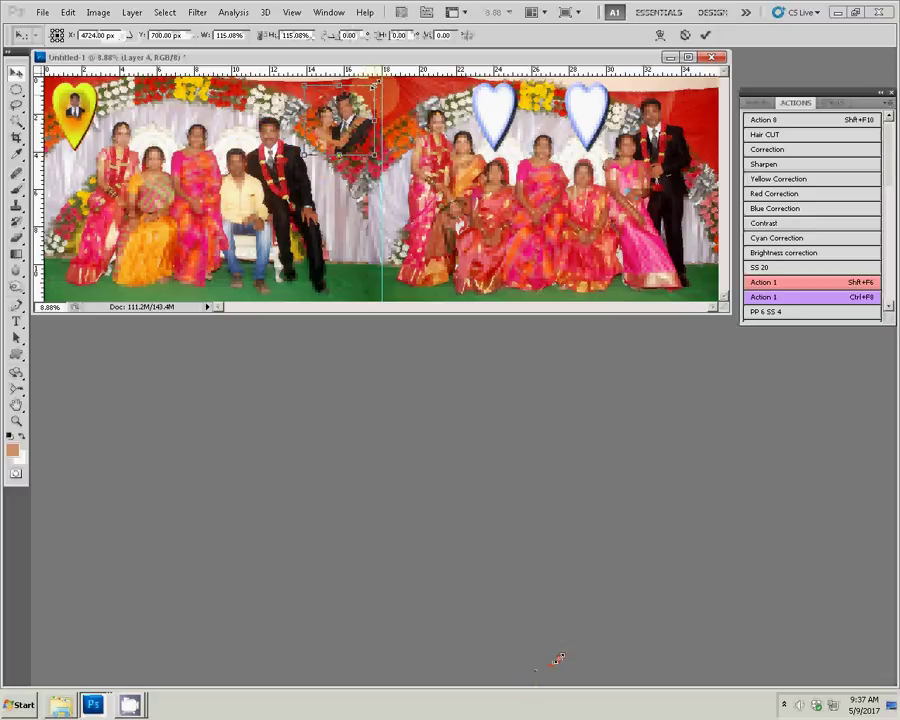
pyautogui.press('Return')
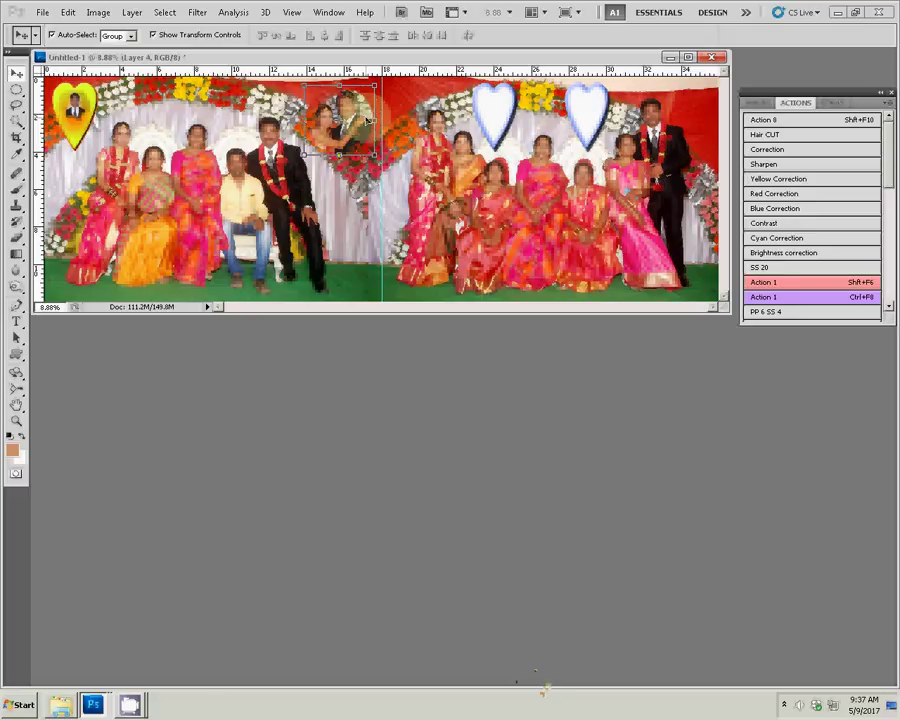
pyautogui.hotkey('ctrl', 'j')
pyautogui.click(757, 102)
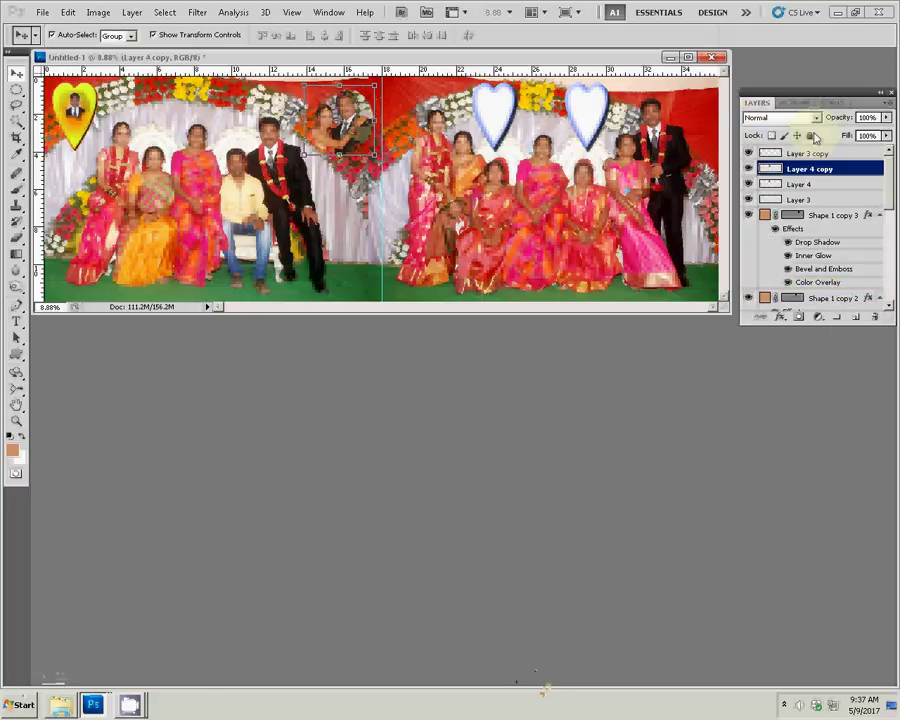
# Step: Give Layer 4 copy the orange-red bordered preset style after briefly trying a yellow one
pyautogui.click(840, 101)
pyautogui.click(797, 301)
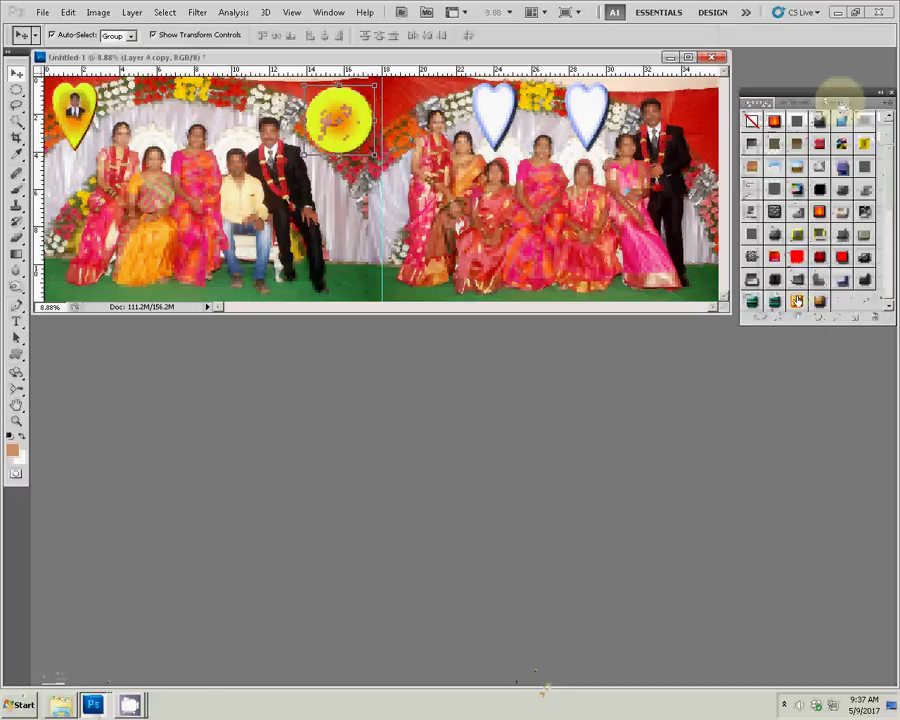
pyautogui.click(774, 122)
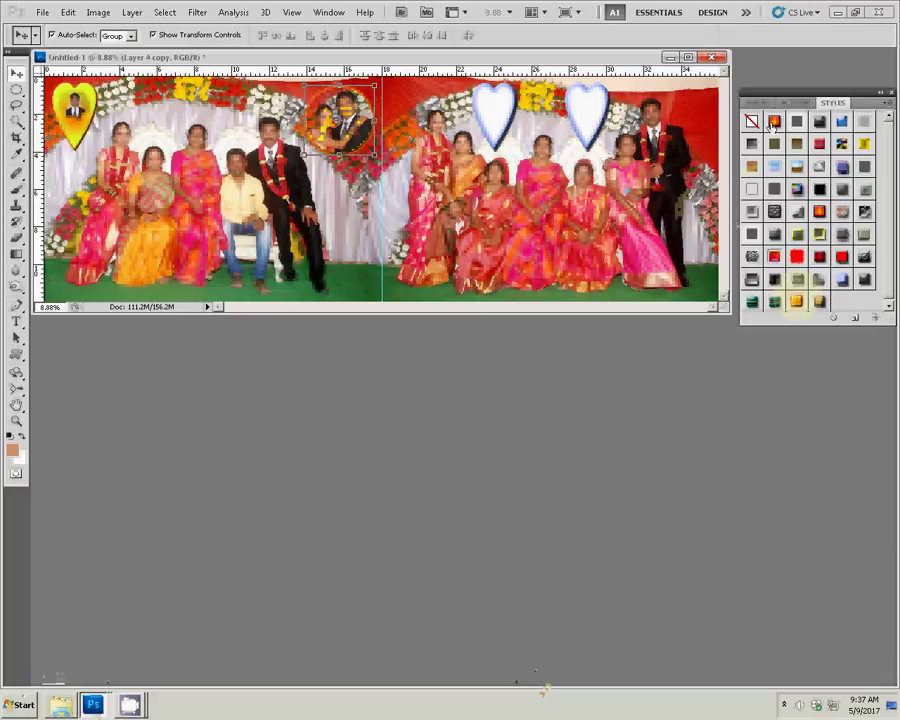
# Step: Zoom in and enlarge the circular couple photo slightly with Free Transform
pyautogui.press('z')
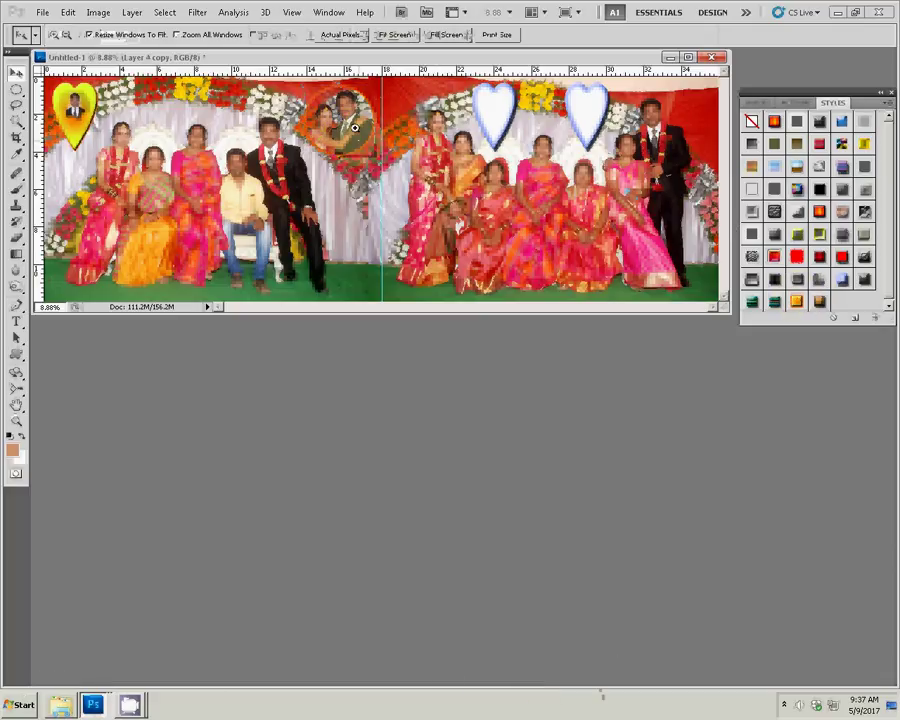
pyautogui.click(407, 136)
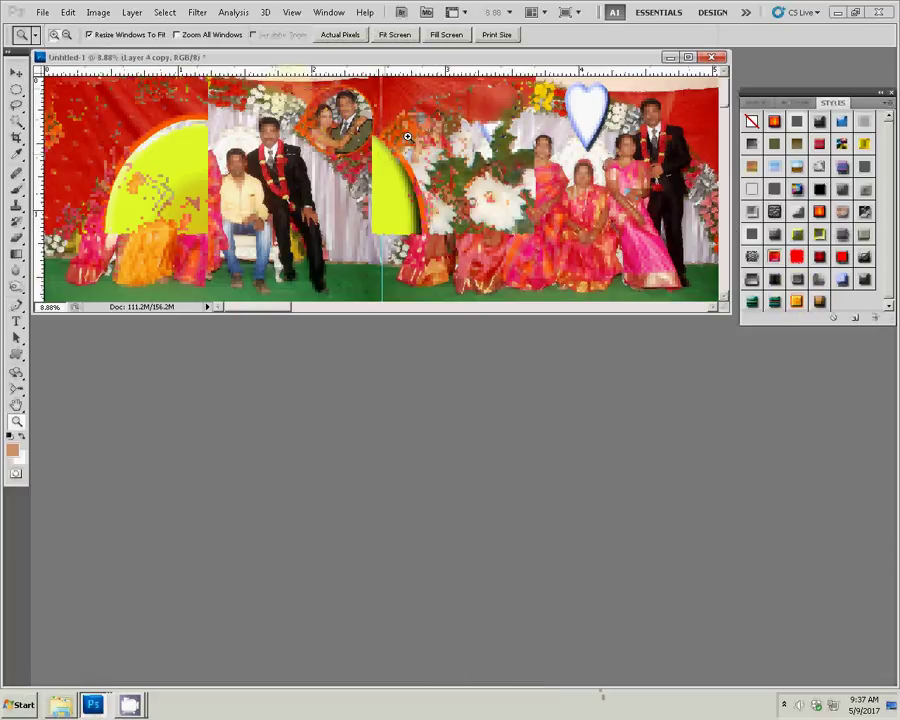
pyautogui.moveTo(407, 136); pyautogui.dragTo(453, 199)
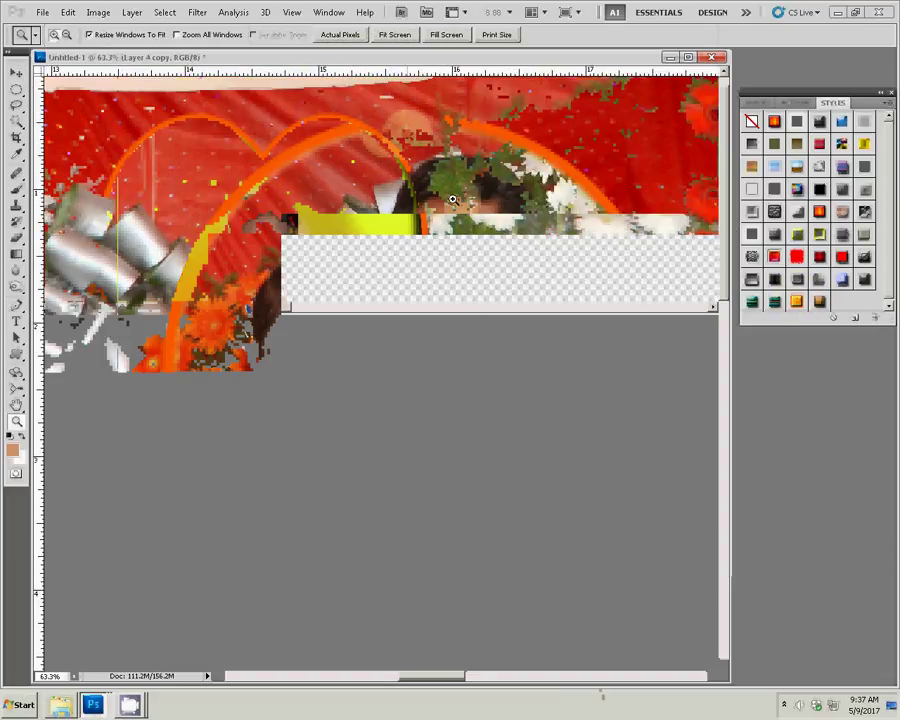
pyautogui.press('v')
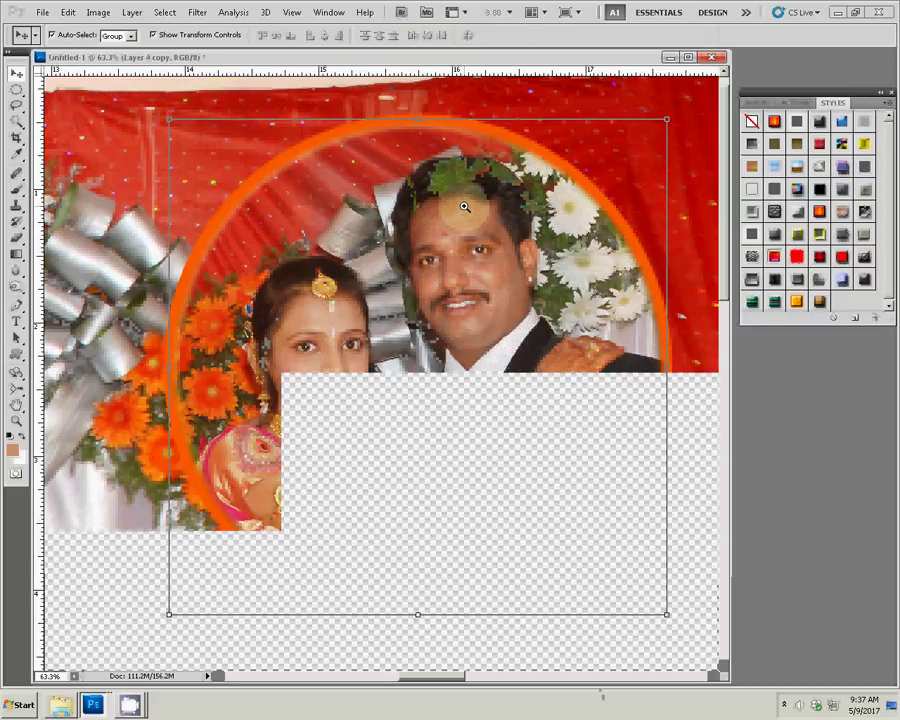
pyautogui.press('z')
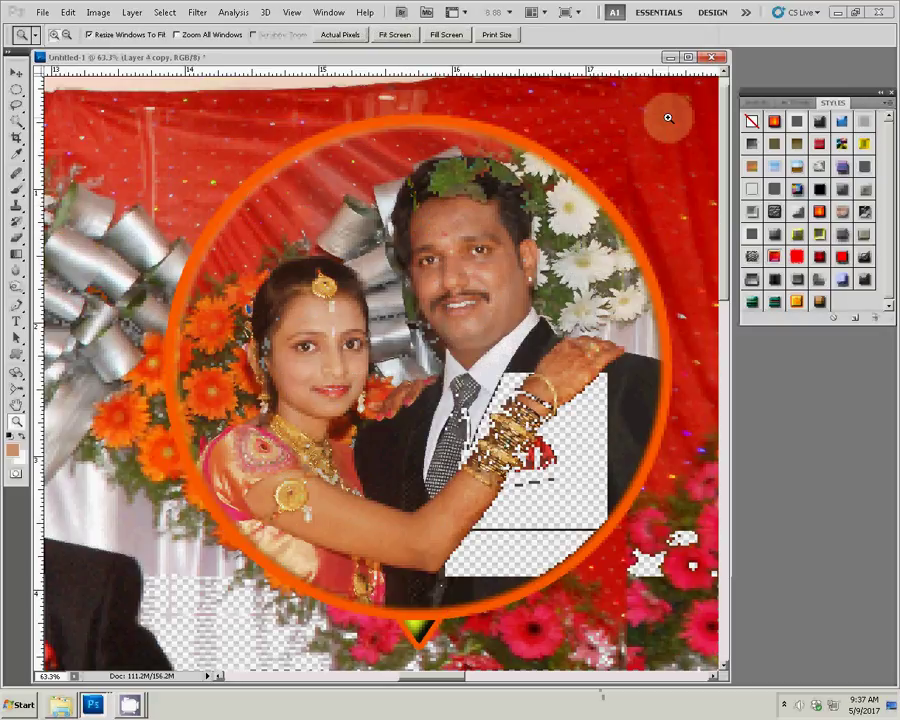
pyautogui.press('v')
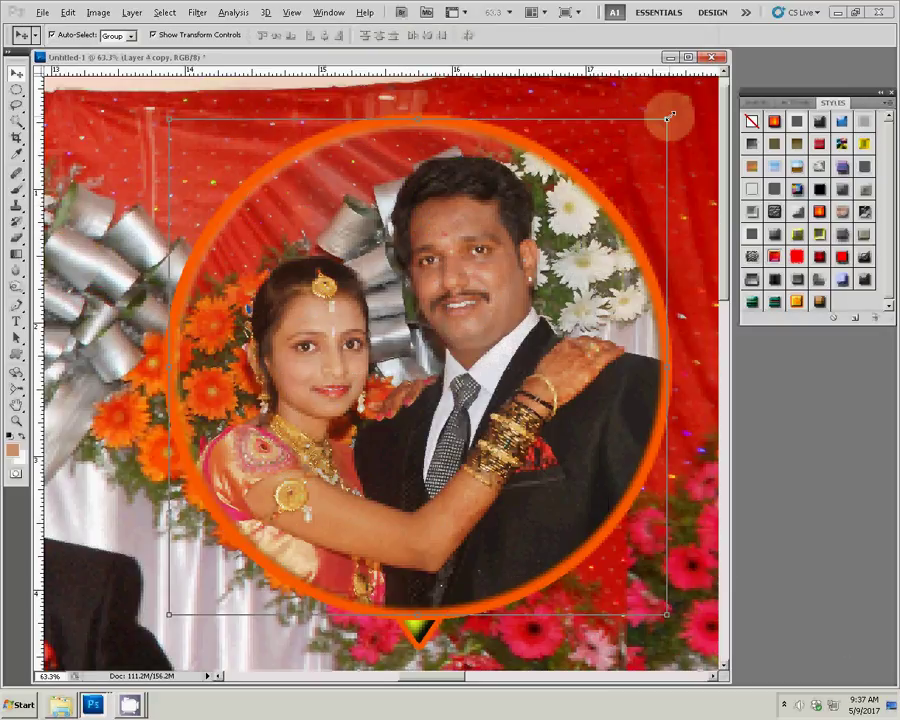
pyautogui.moveTo(669, 116)
pyautogui.mouseDown()
pyautogui.moveTo(660, 125)
pyautogui.moveTo(669, 118)
pyautogui.mouseUp()
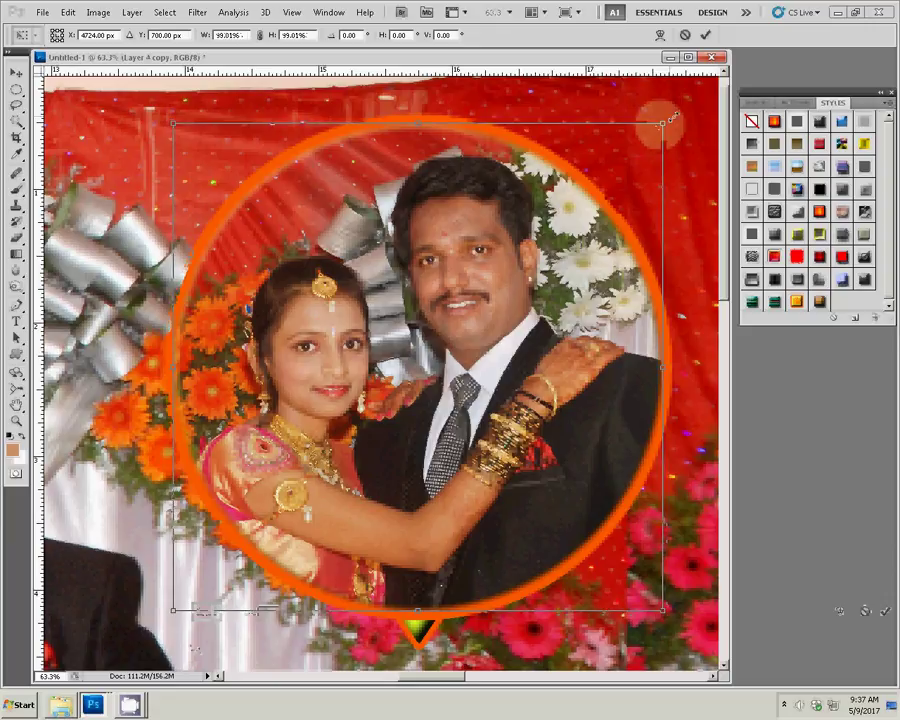
pyautogui.moveTo(662, 123); pyautogui.dragTo(675, 116)
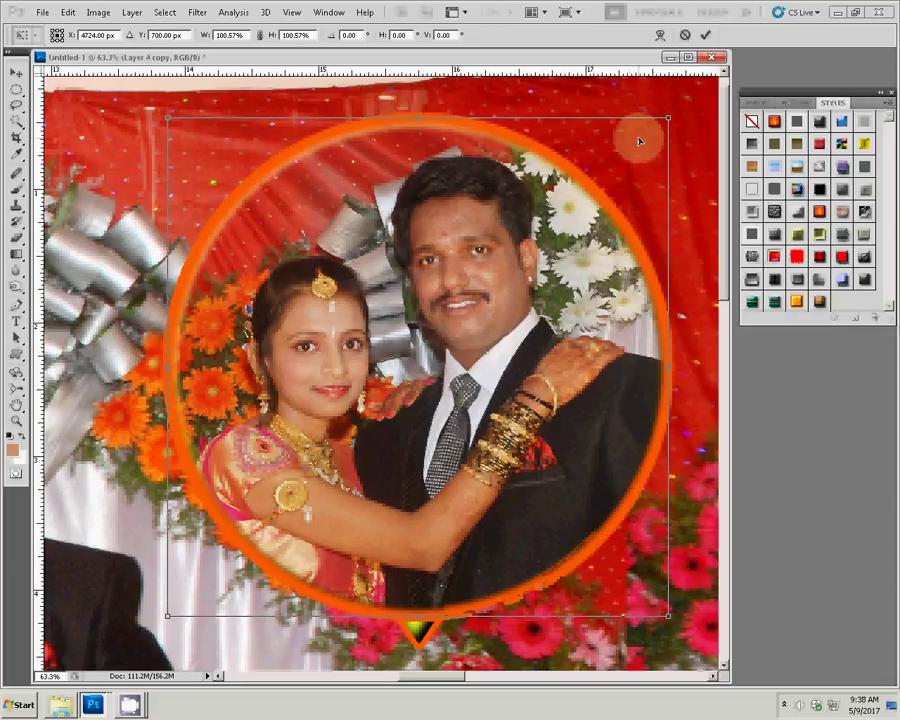
pyautogui.click(708, 35)
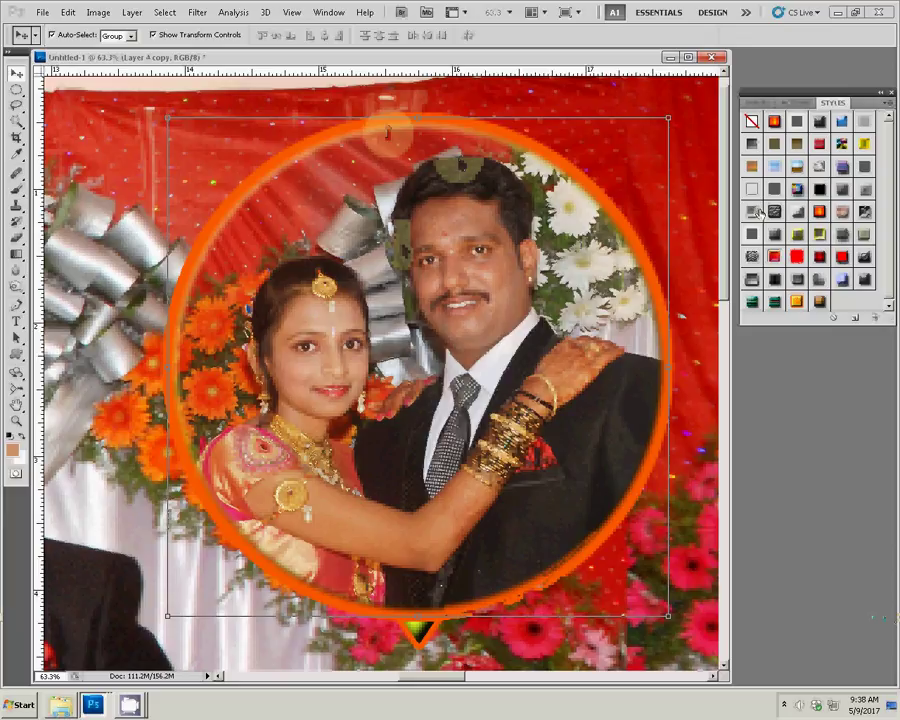
# Step: Apply the concentric orange-and-cream ring style to the circle and fit the spread on screen
pyautogui.click(756, 303)
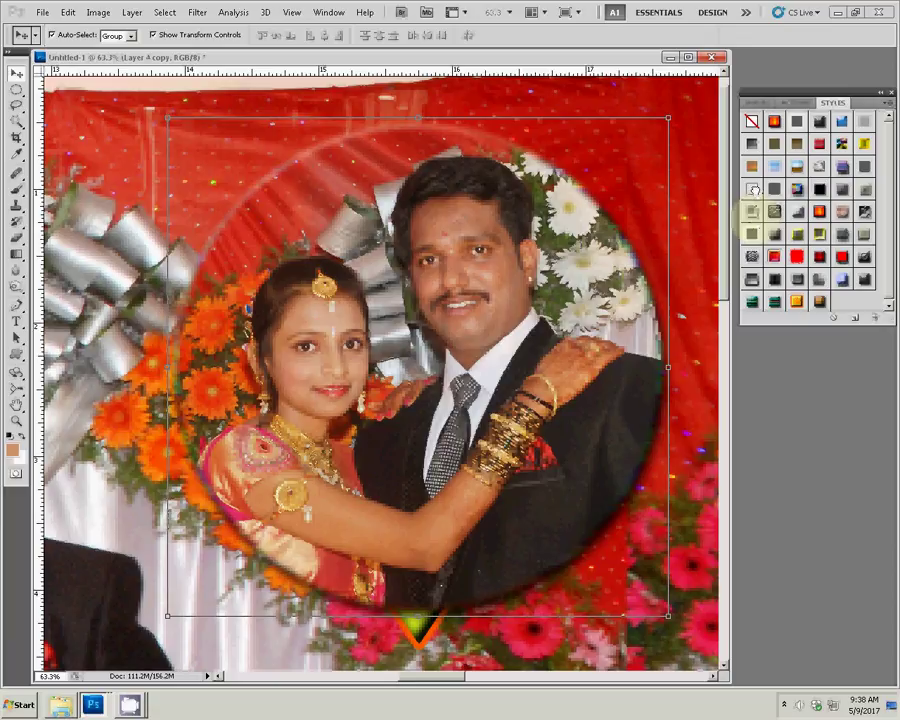
pyautogui.click(800, 121)
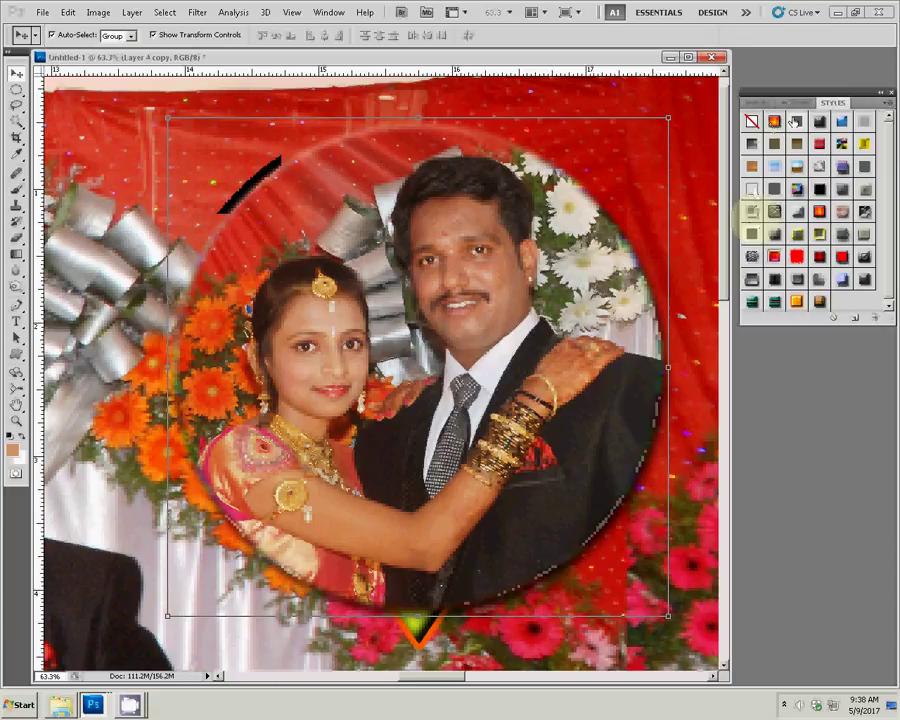
pyautogui.click(797, 124)
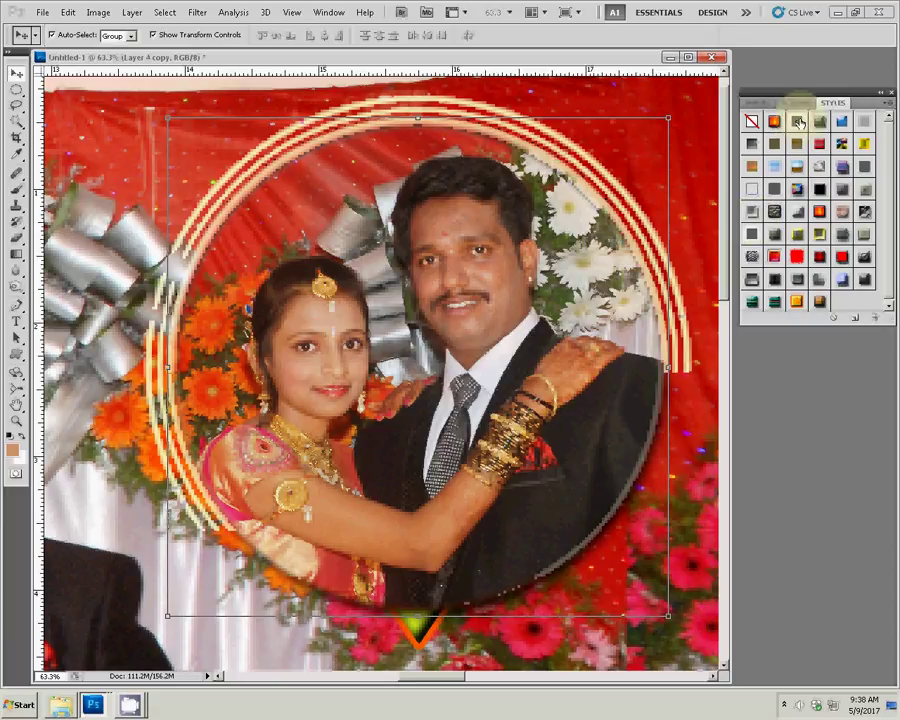
pyautogui.press('z')
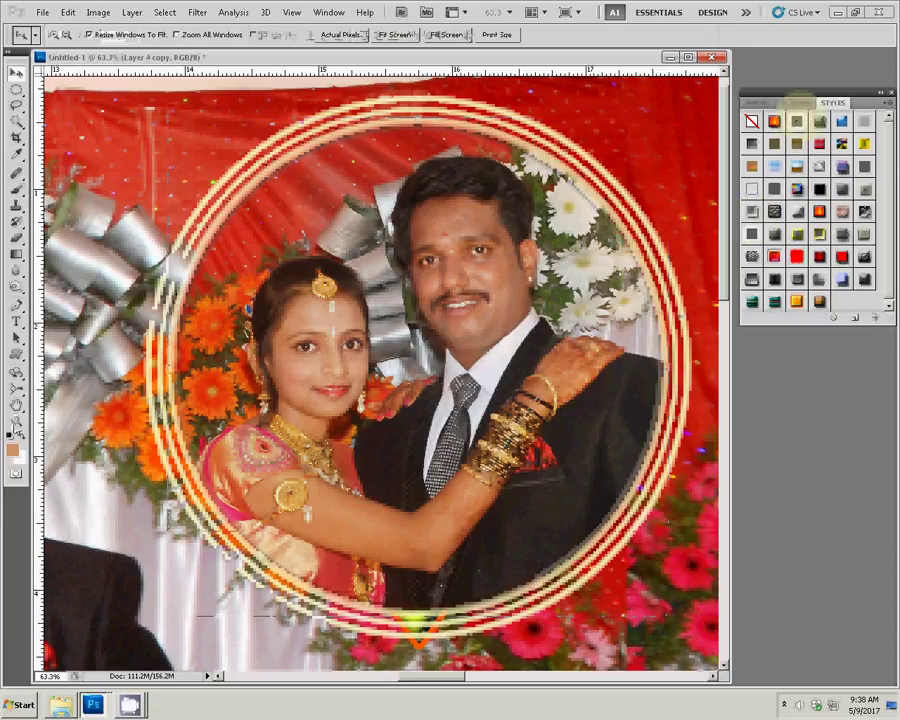
pyautogui.rightClick(319, 376)
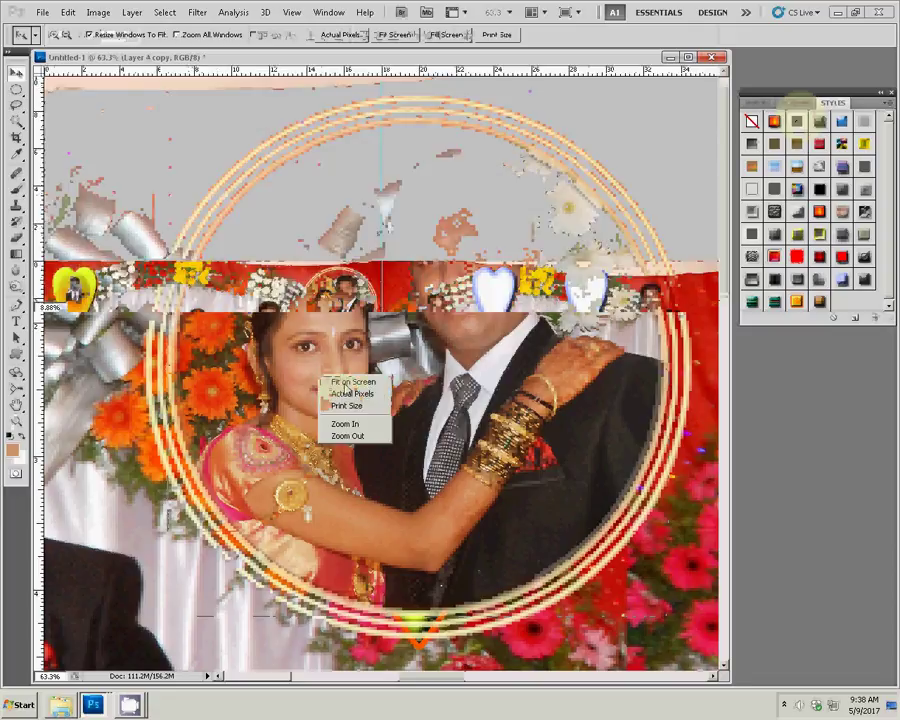
pyautogui.click(340, 382)
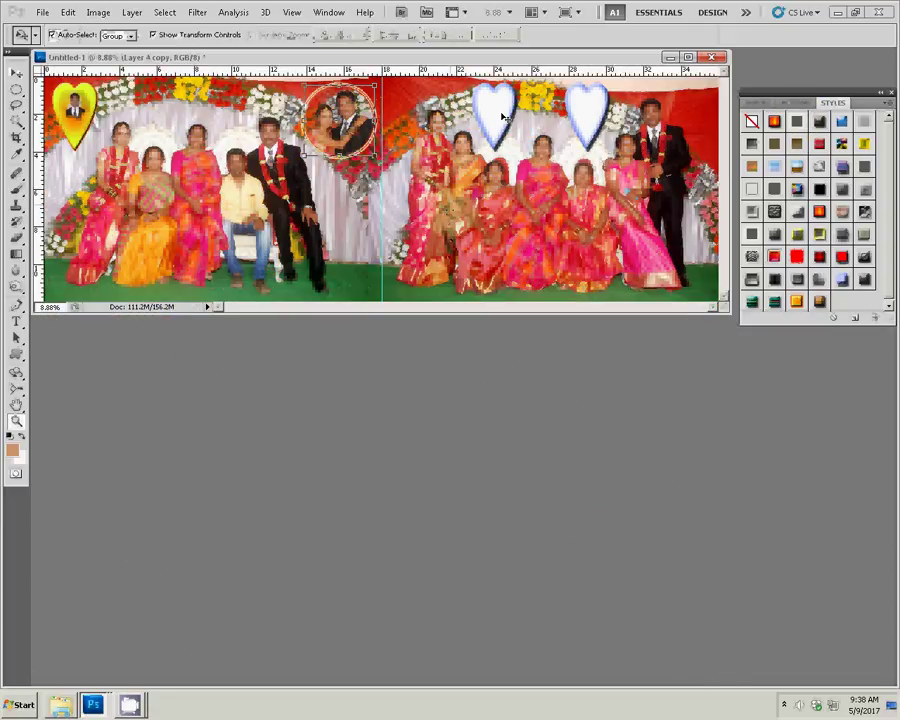
# Step: Select the left white heart and bring the New folder of wedding photos to the front
pyautogui.press('v')
pyautogui.click(504, 116)
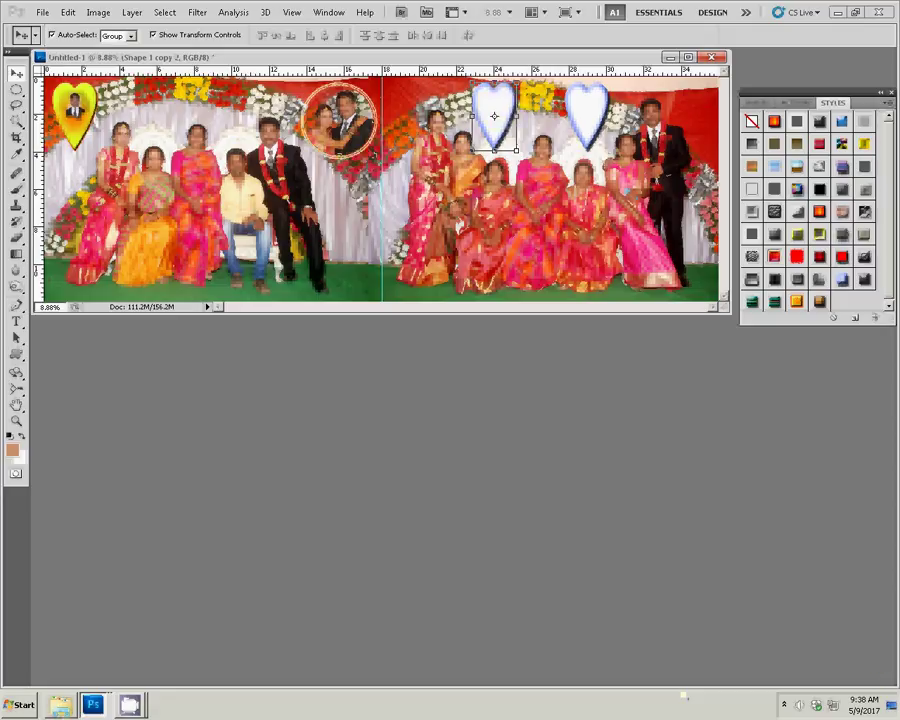
pyautogui.click(62, 706)
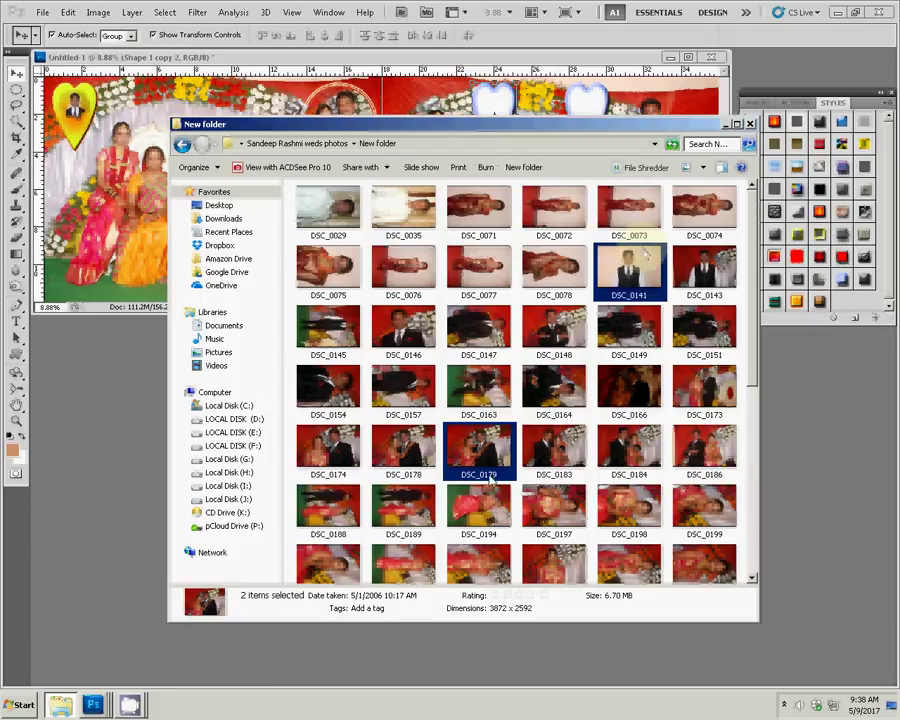
# Step: Cut photos DSC_0141 and DSC_0179 and paste them into the sss d folder
pyautogui.click(29, 708)
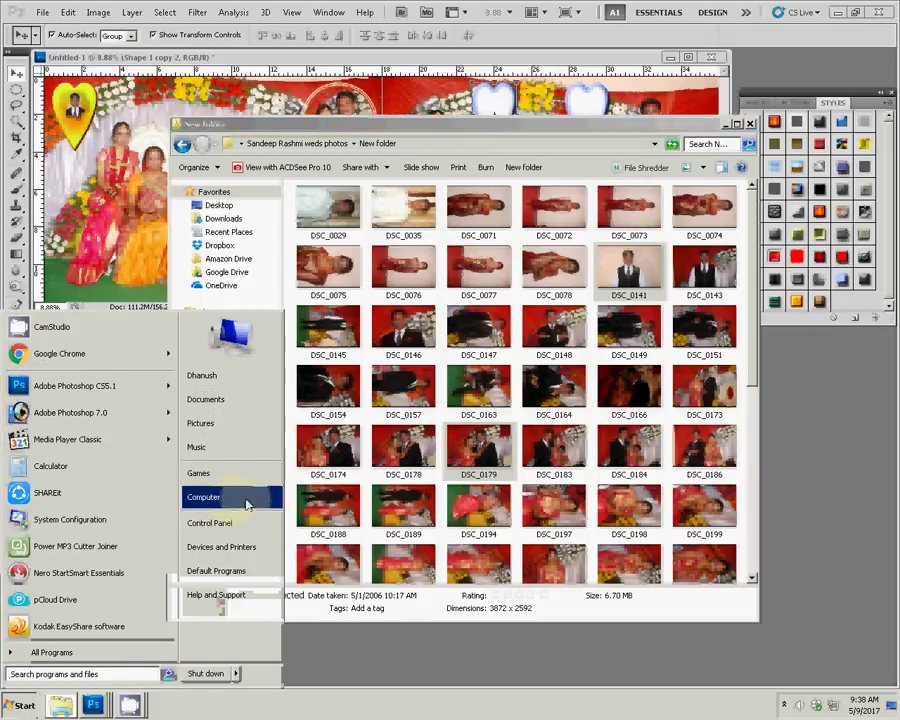
pyautogui.click(626, 134)
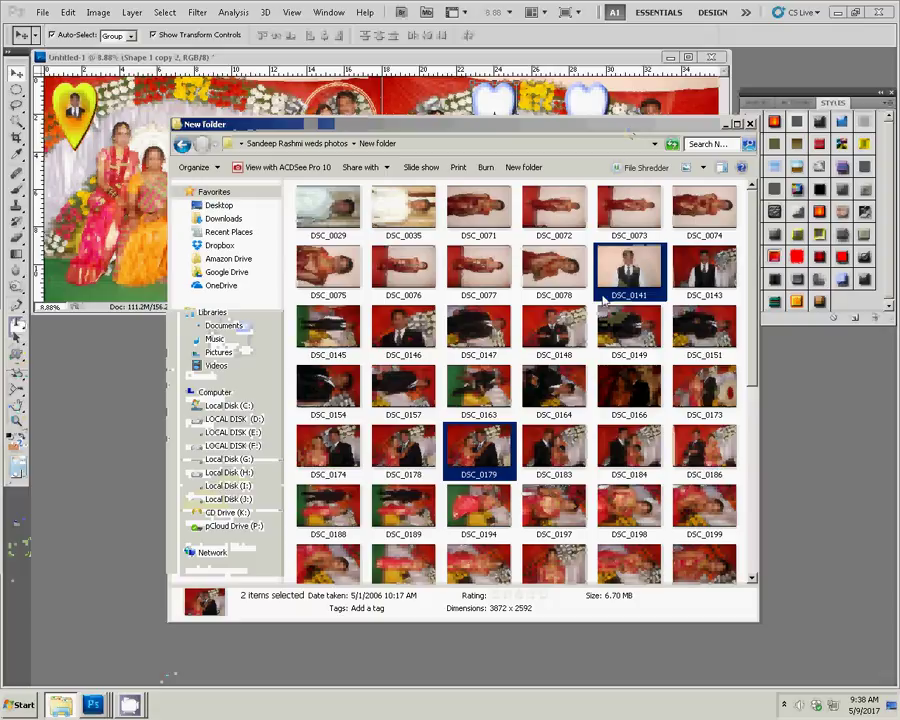
pyautogui.click(195, 167)
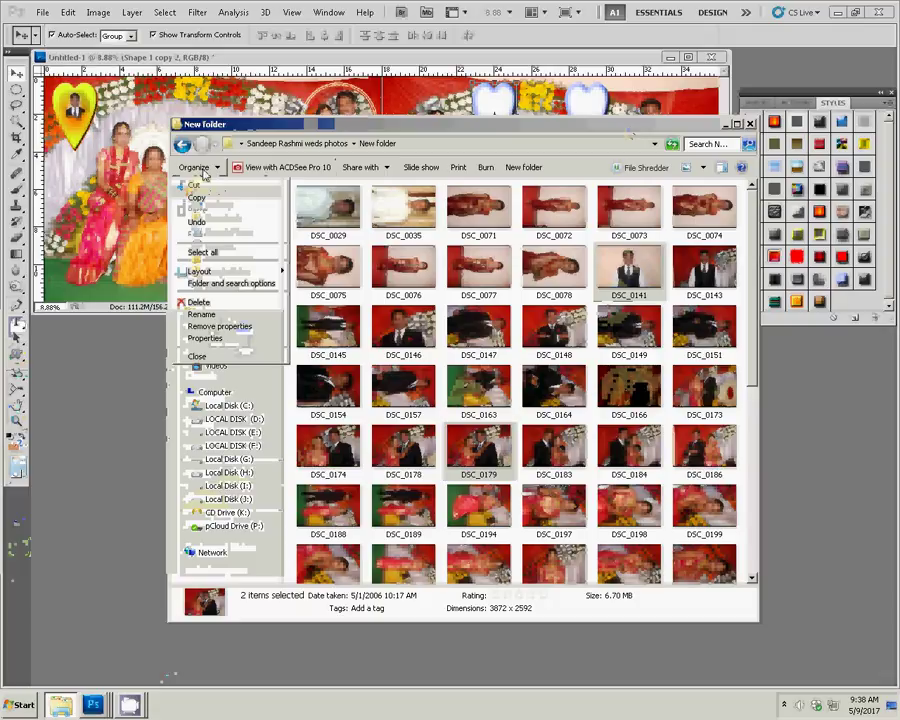
pyautogui.click(197, 186)
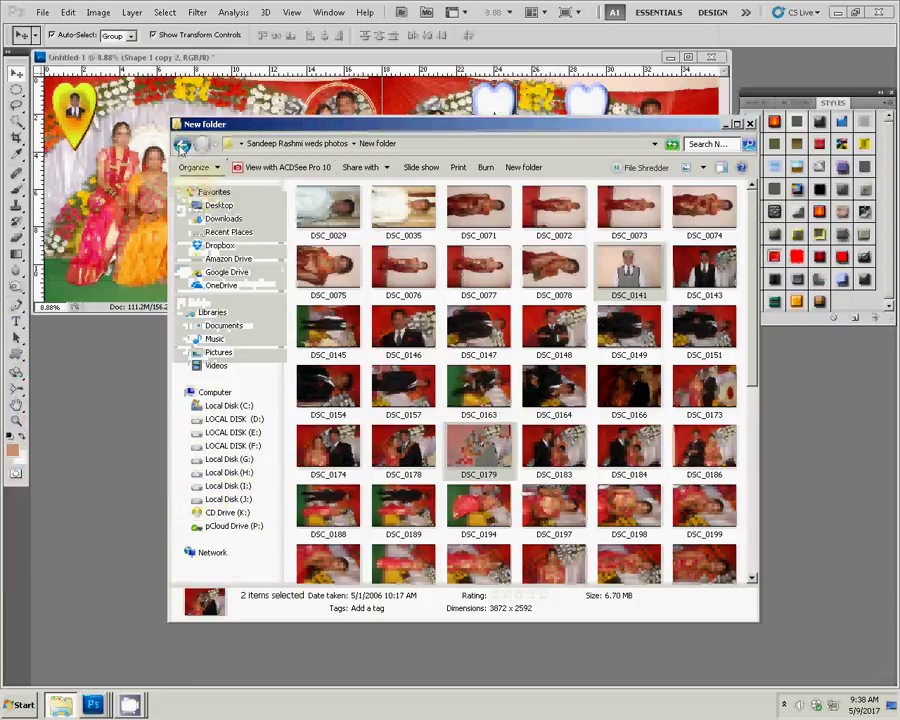
pyautogui.click(182, 144)
pyautogui.click(561, 232)
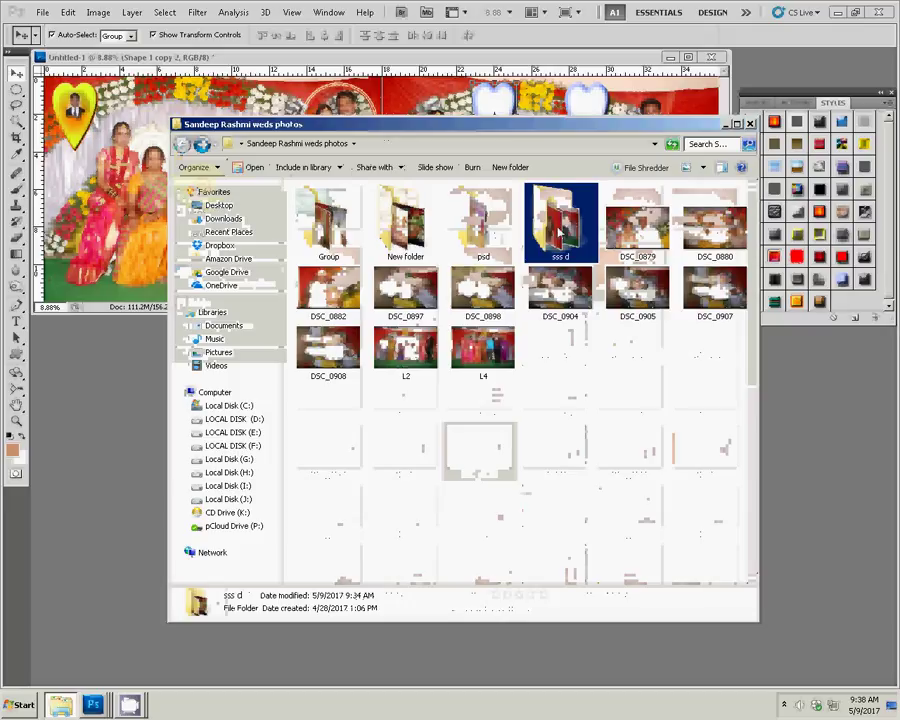
pyautogui.doubleClick(575, 228)
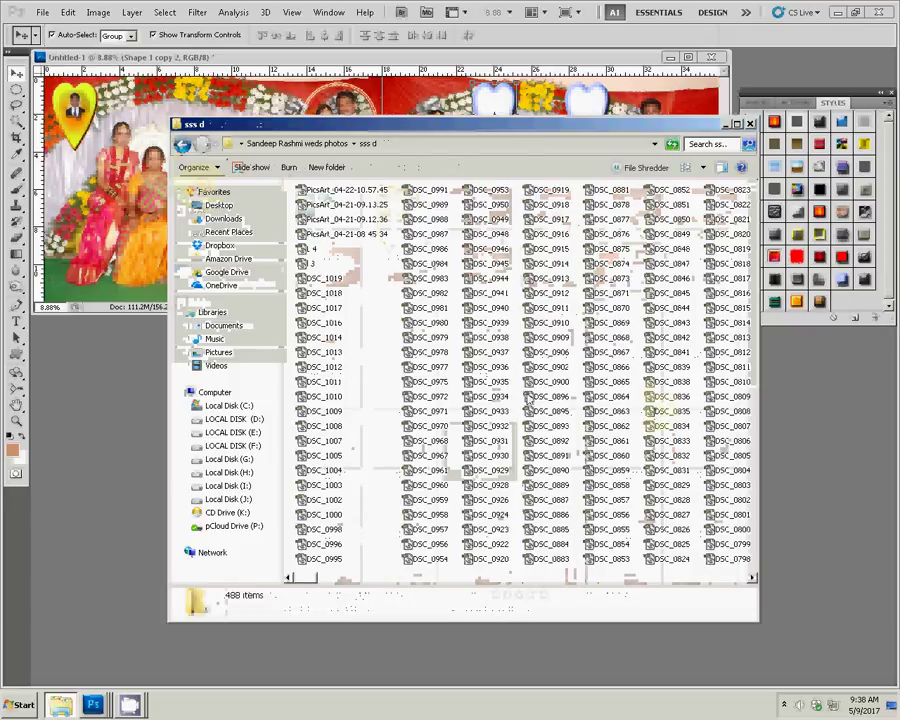
pyautogui.click(196, 170)
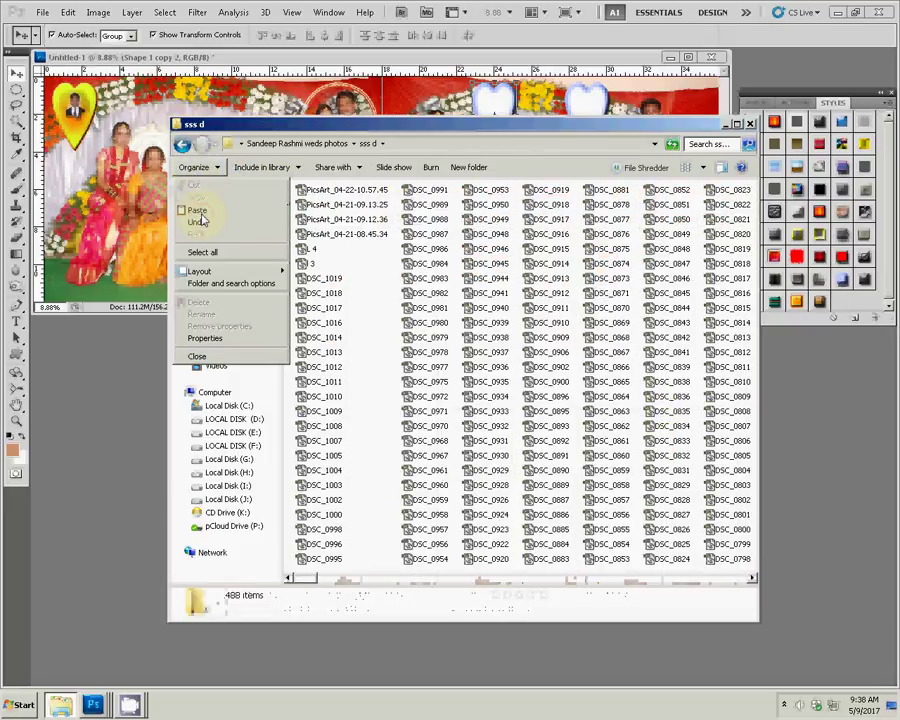
pyautogui.click(196, 210)
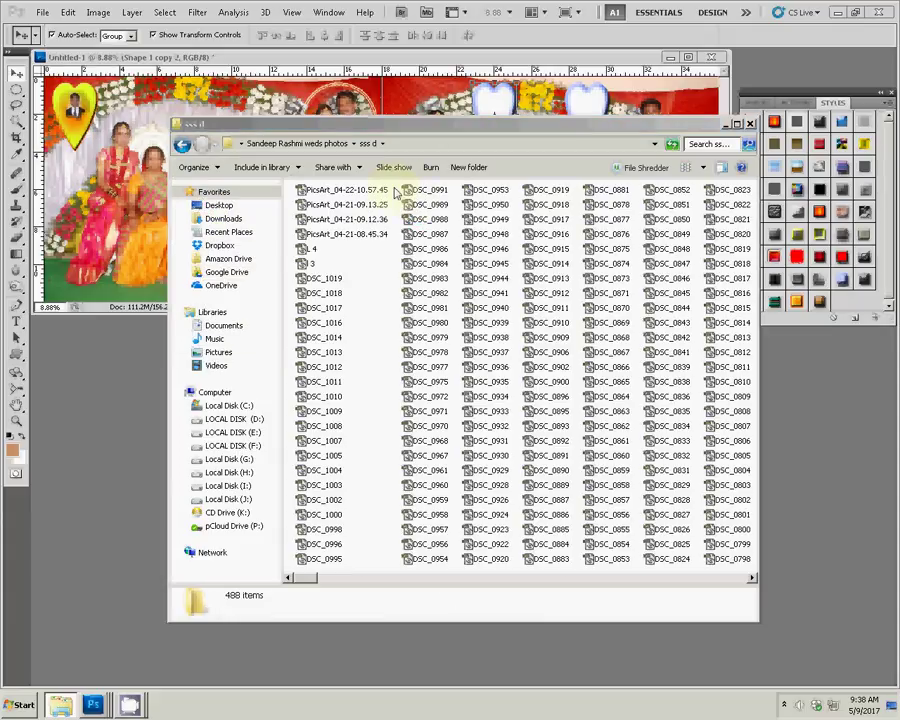
# Step: Go back into New folder and open photo DSC_0174 in Photoshop
pyautogui.click(181, 148)
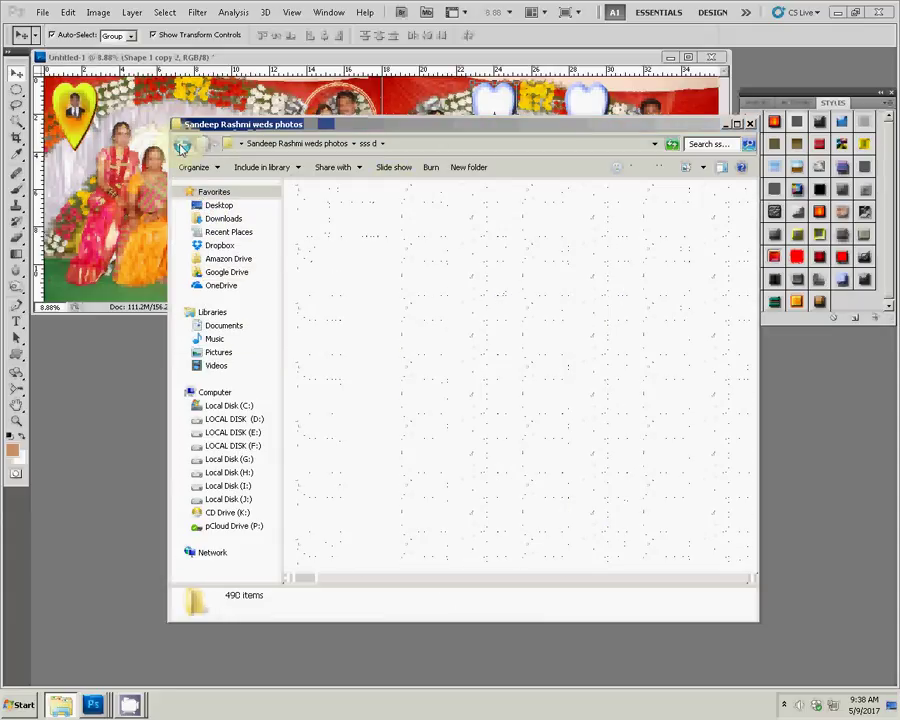
pyautogui.click(480, 225)
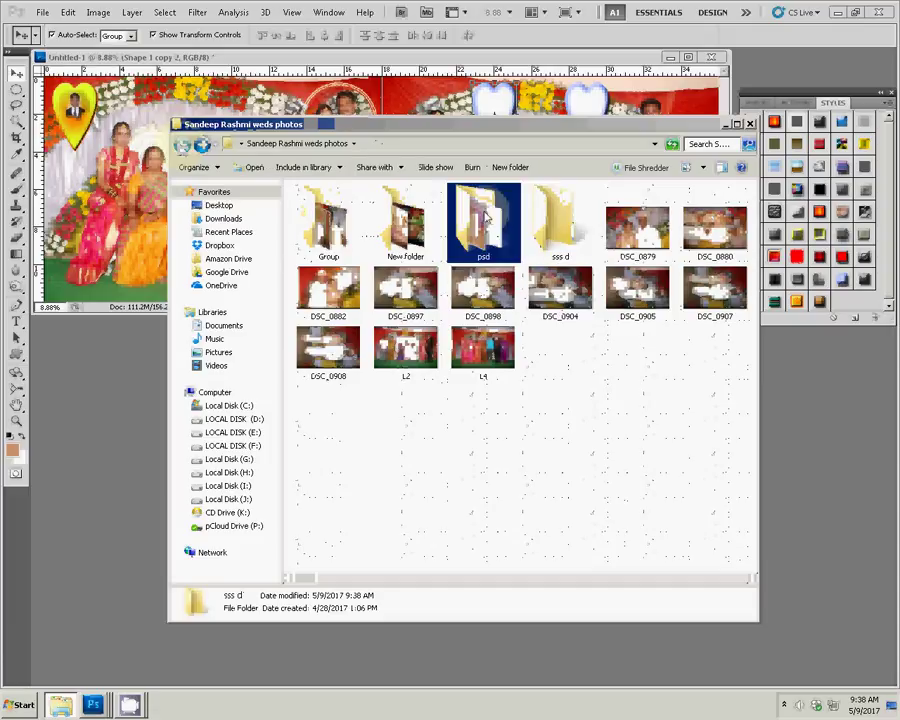
pyautogui.click(410, 232)
pyautogui.doubleClick(410, 232)
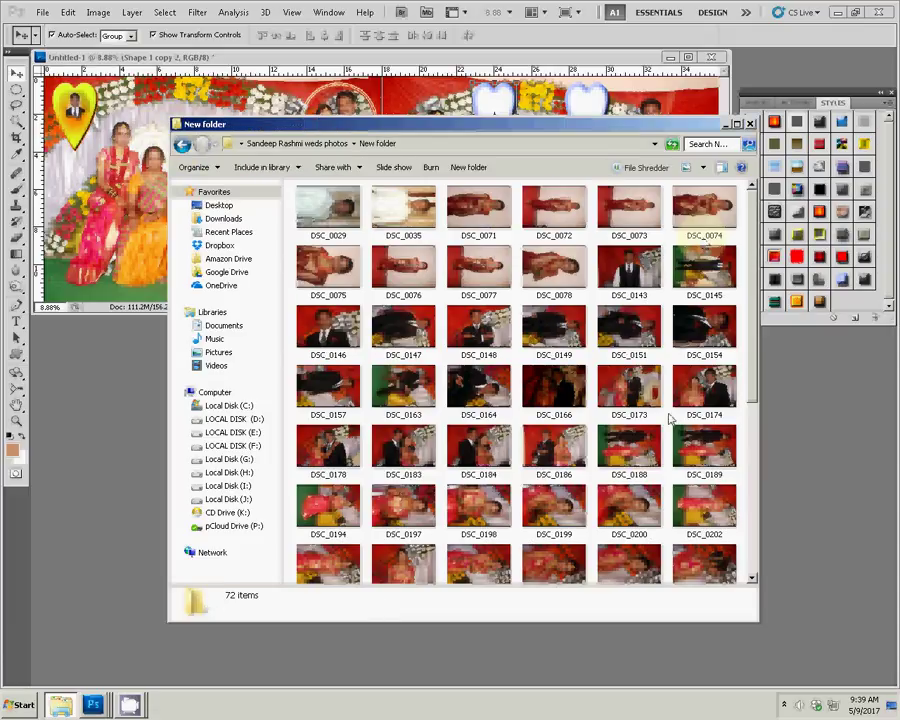
pyautogui.click(708, 398)
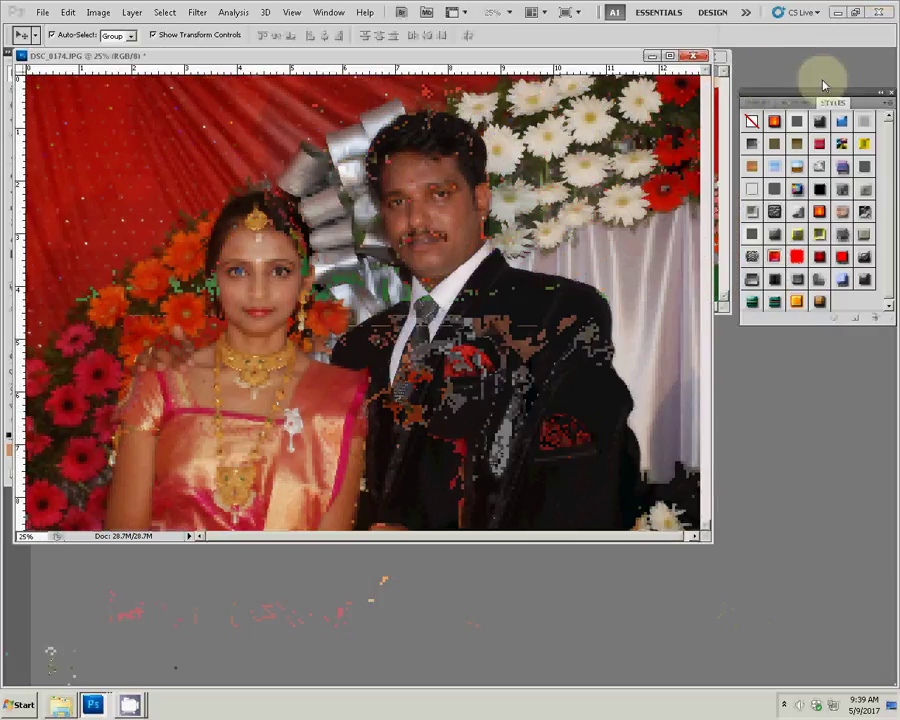
# Step: Brighten the man's face with the action, resize DSC_0174 to 6 inches wide, clear it and close
pyautogui.click(796, 102)
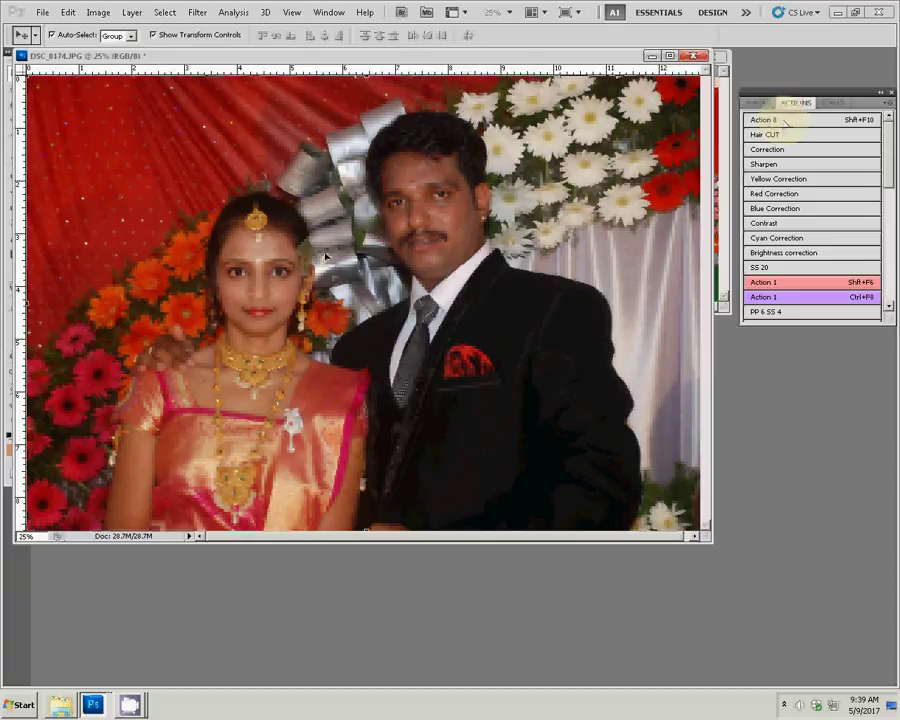
pyautogui.hotkey('shift', 'F6')
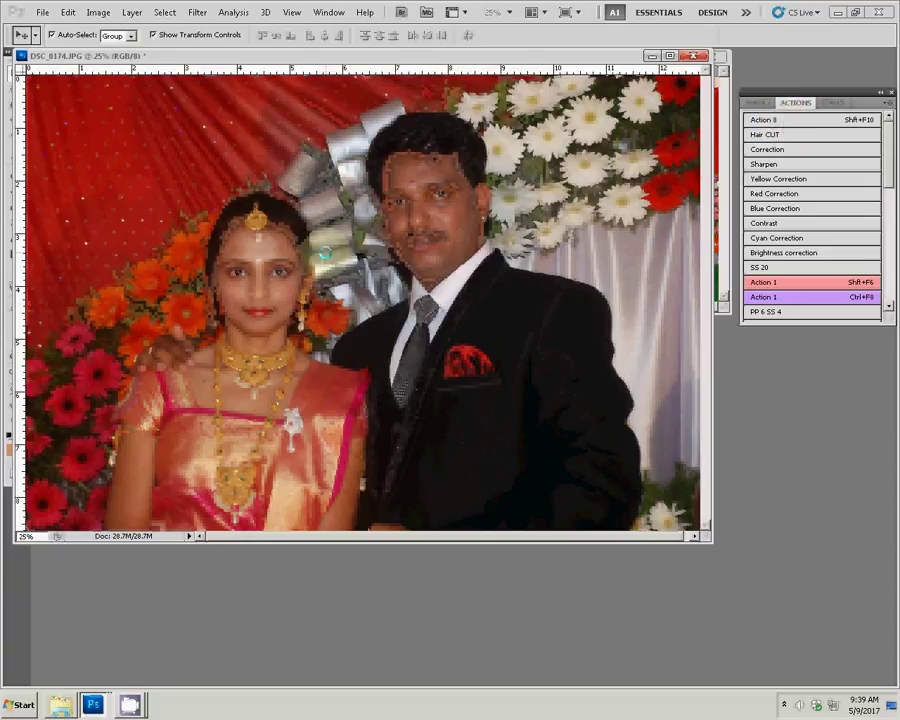
pyautogui.hotkey('ctrl', 'alt', 'i')
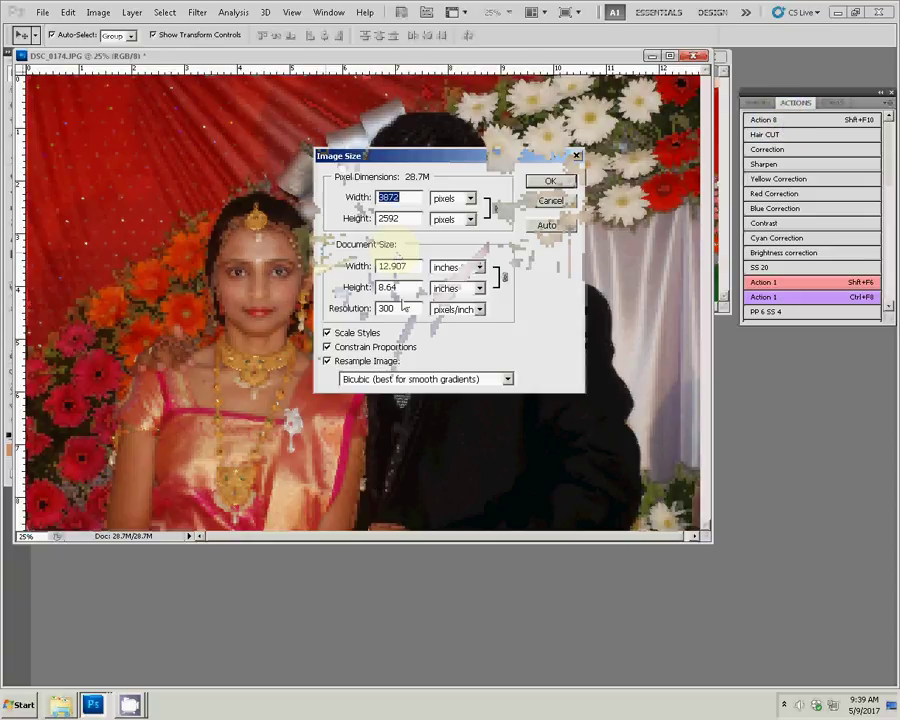
pyautogui.click(350, 266)
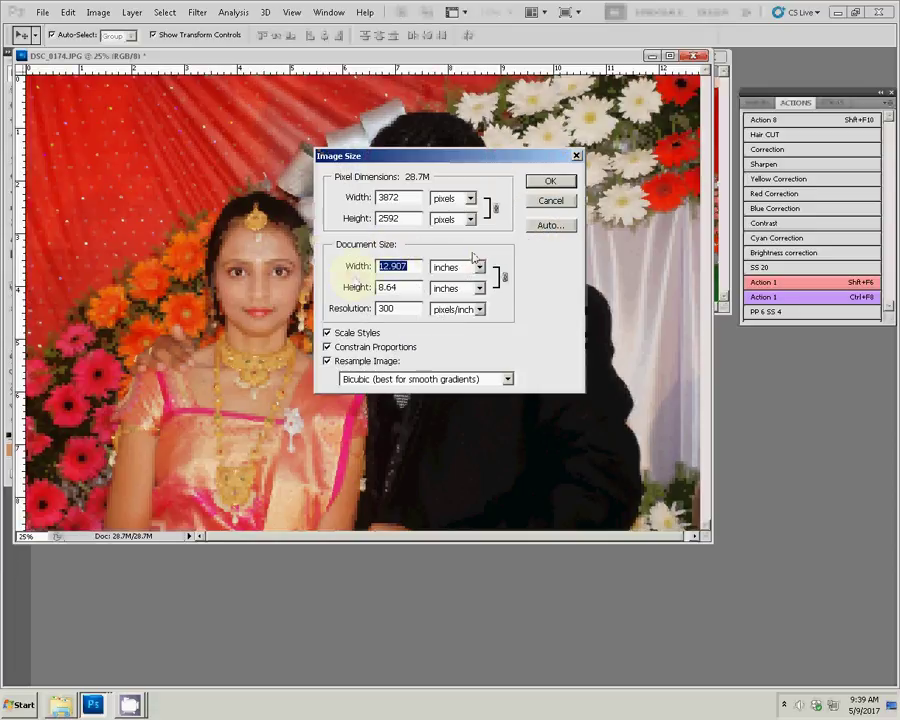
pyautogui.write('6')
pyautogui.click(551, 181)
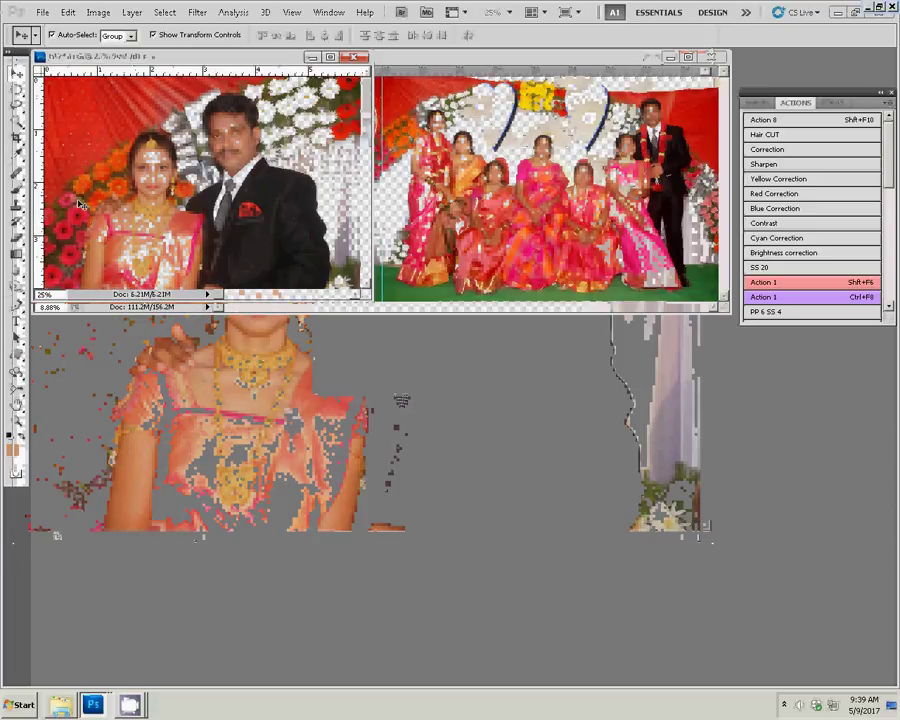
pyautogui.press('BackSpace')
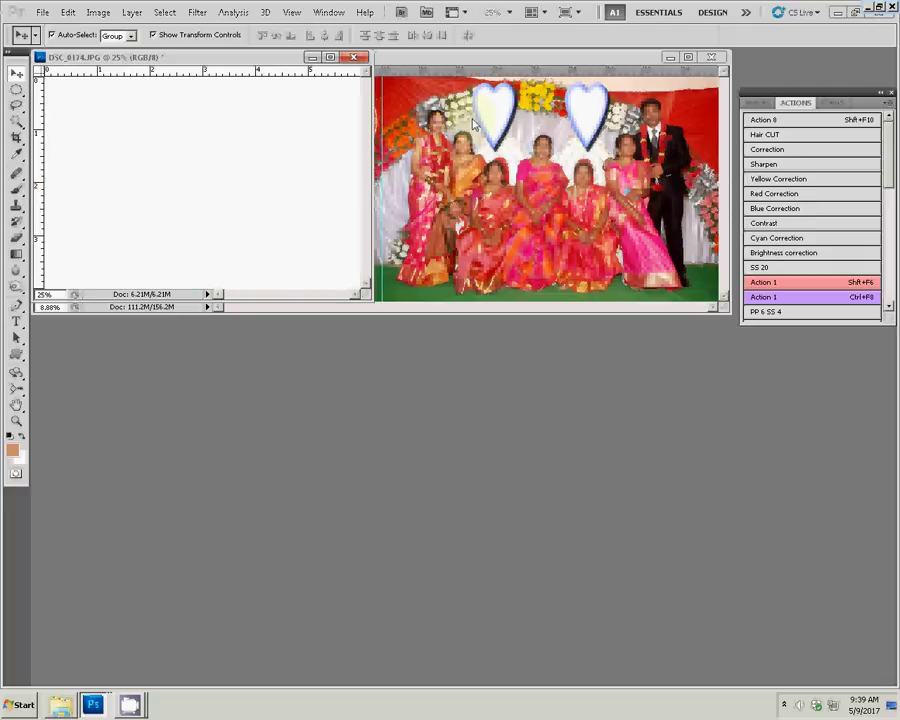
pyautogui.click(354, 57)
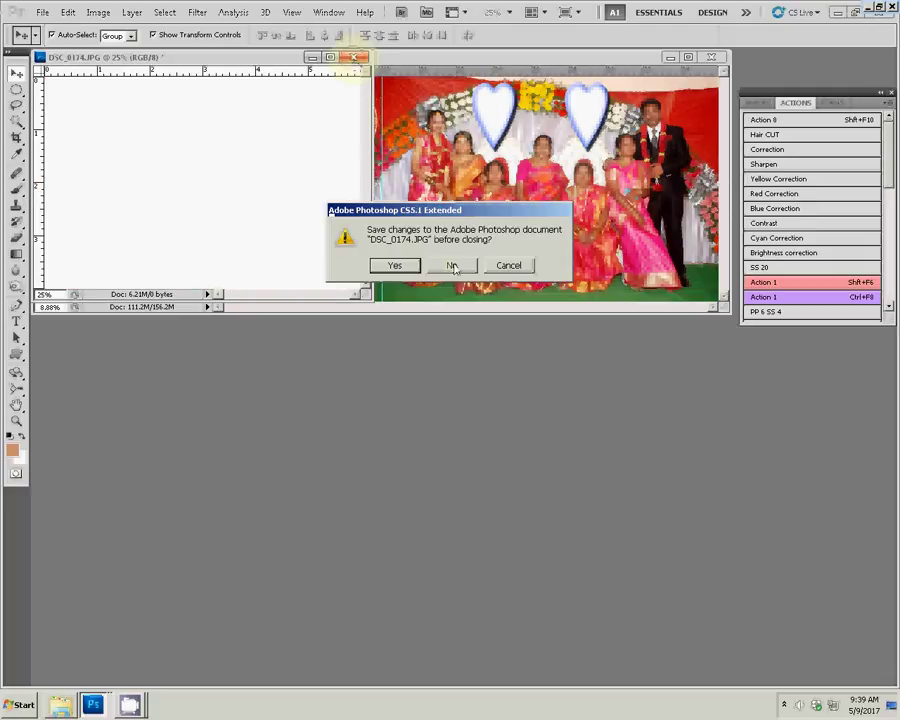
# Step: Close DSC_0174 without saving, zoom in on the white hearts and select the heart
pyautogui.click(452, 265)
pyautogui.press('z')
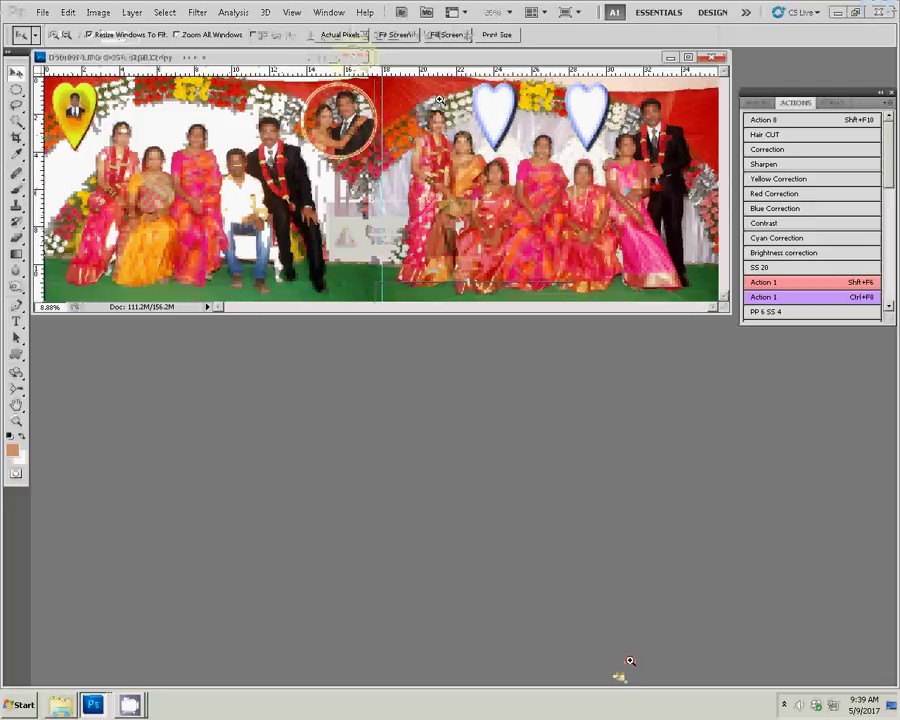
pyautogui.click(531, 150)
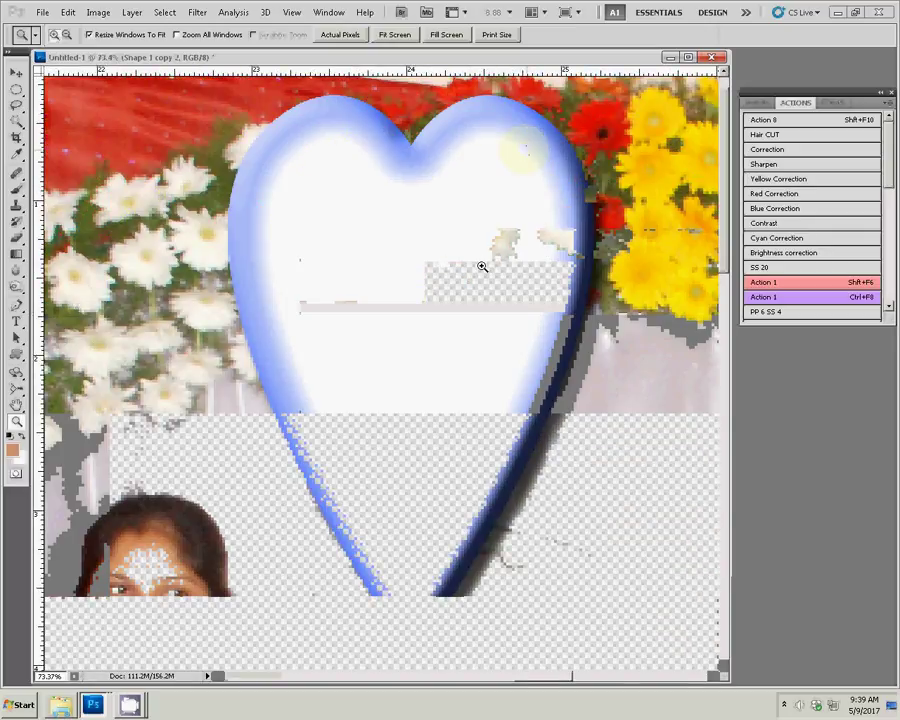
pyautogui.press('v')
pyautogui.click(479, 267)
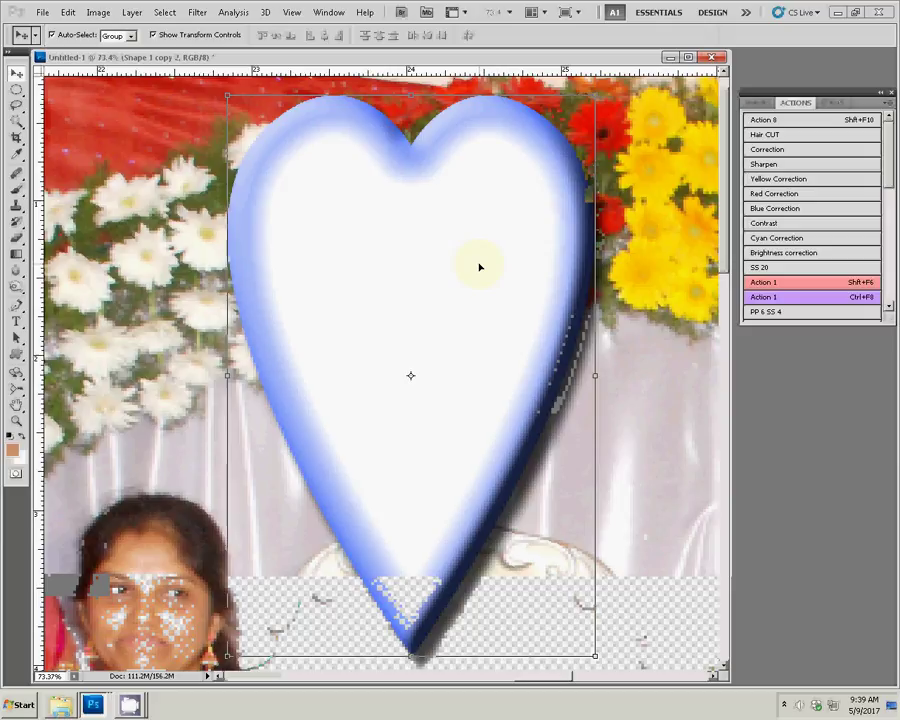
# Step: Paste the couple photo into the spread and scale it to 44.93% over the heart
pyautogui.click(67, 12)
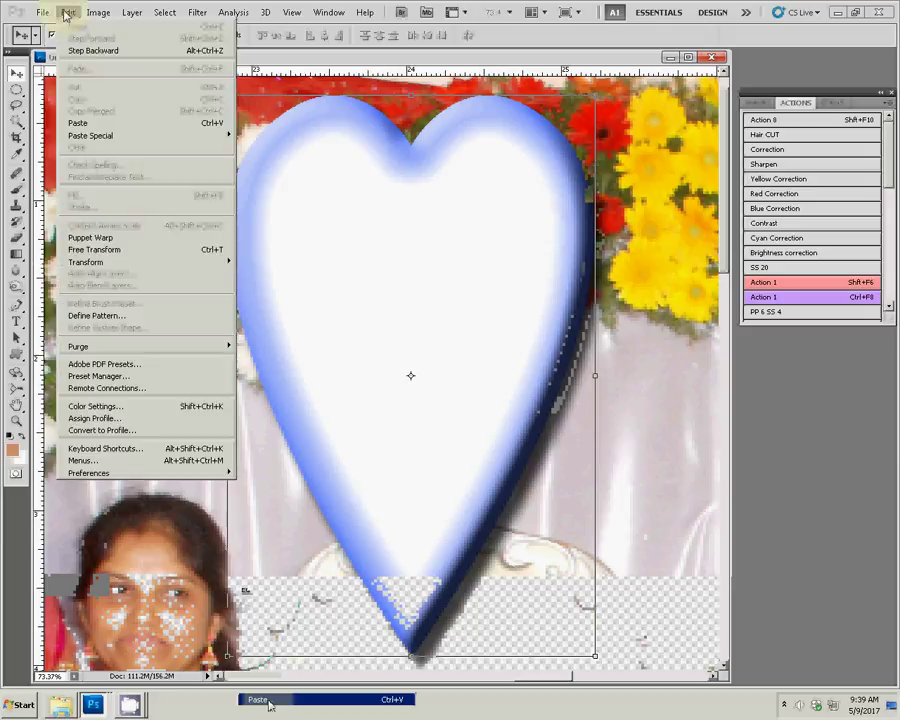
pyautogui.click(88, 125)
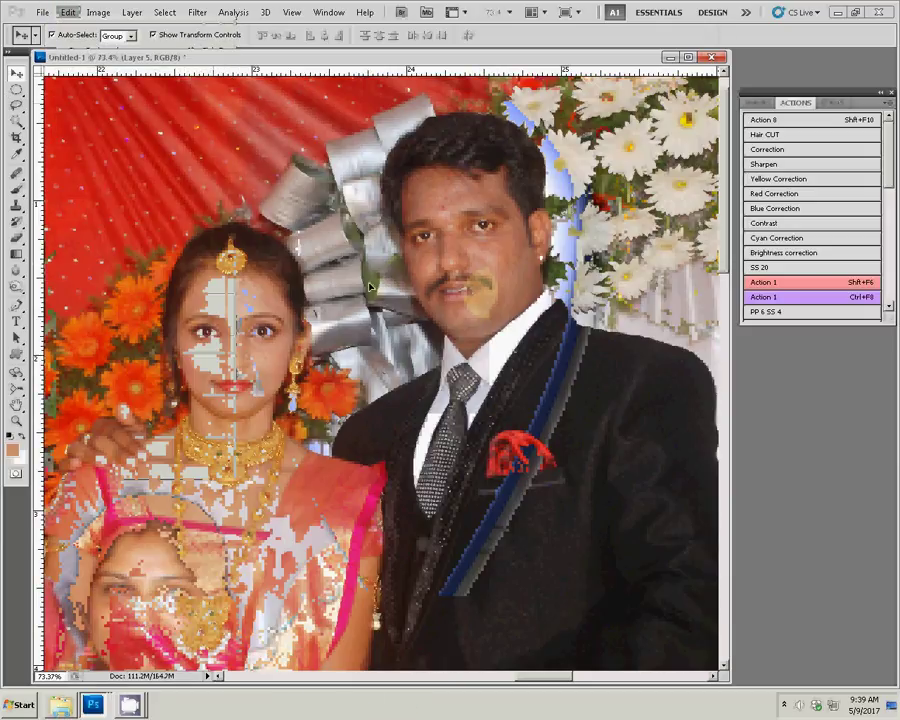
pyautogui.press('z')
pyautogui.rightClick(412, 282)
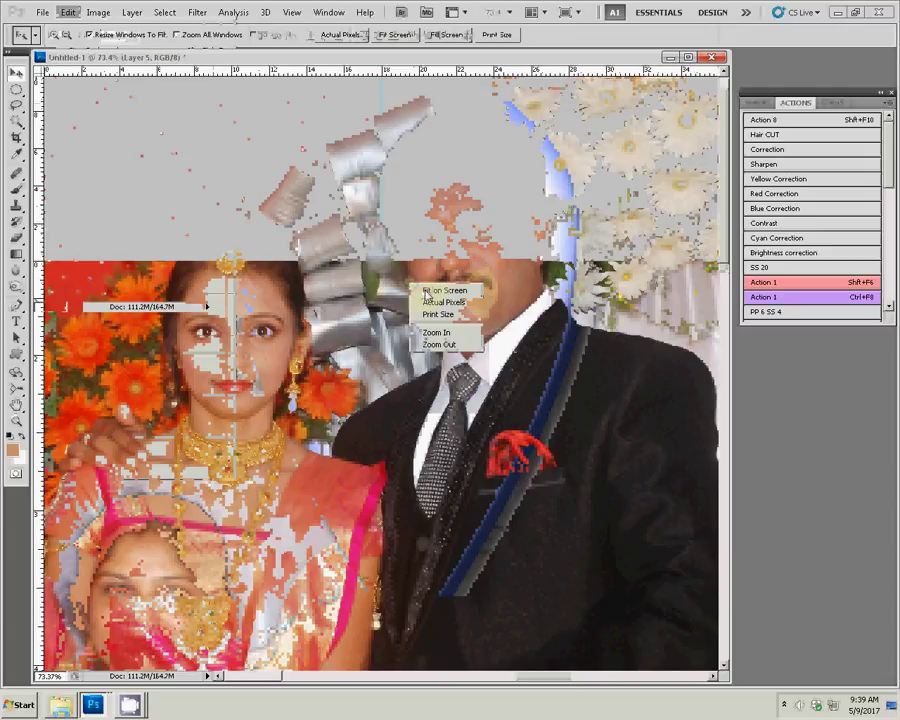
pyautogui.click(430, 291)
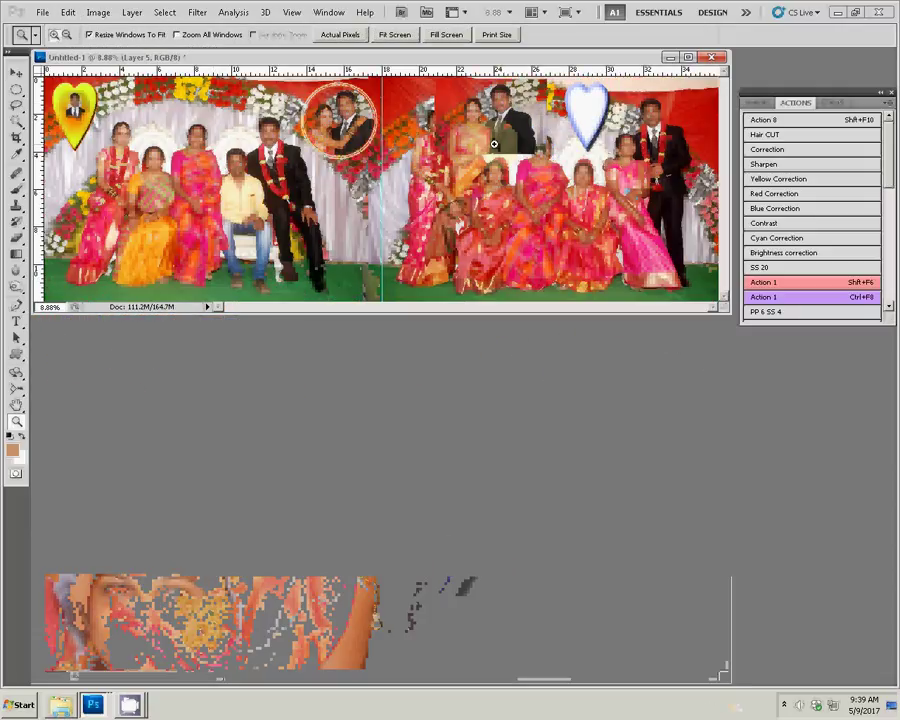
pyautogui.press('v')
pyautogui.hotkey('ctrl', 't')
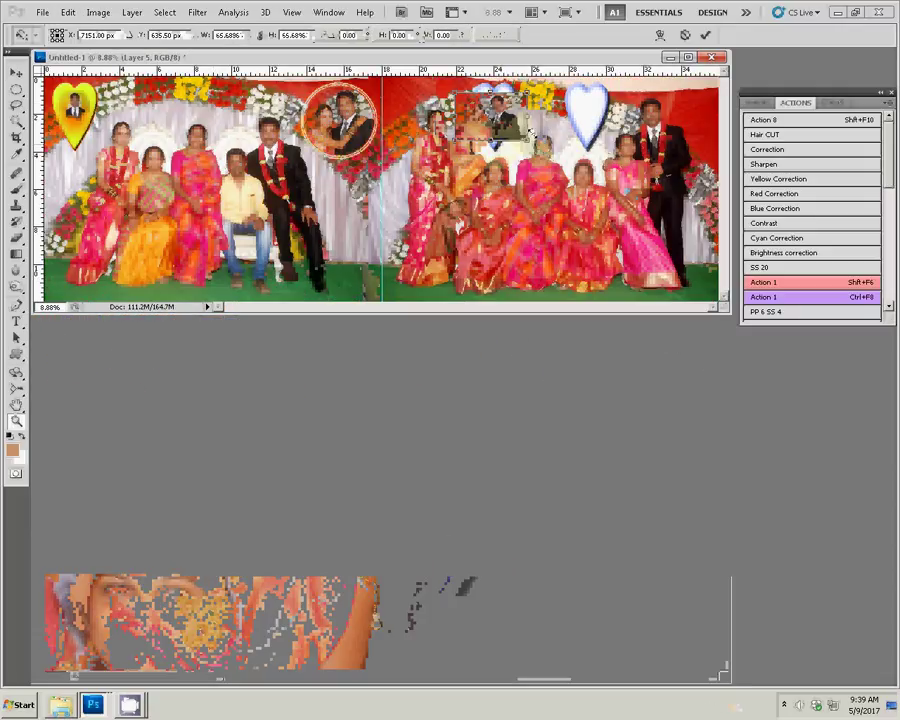
pyautogui.moveTo(541, 152); pyautogui.dragTo(527, 133)
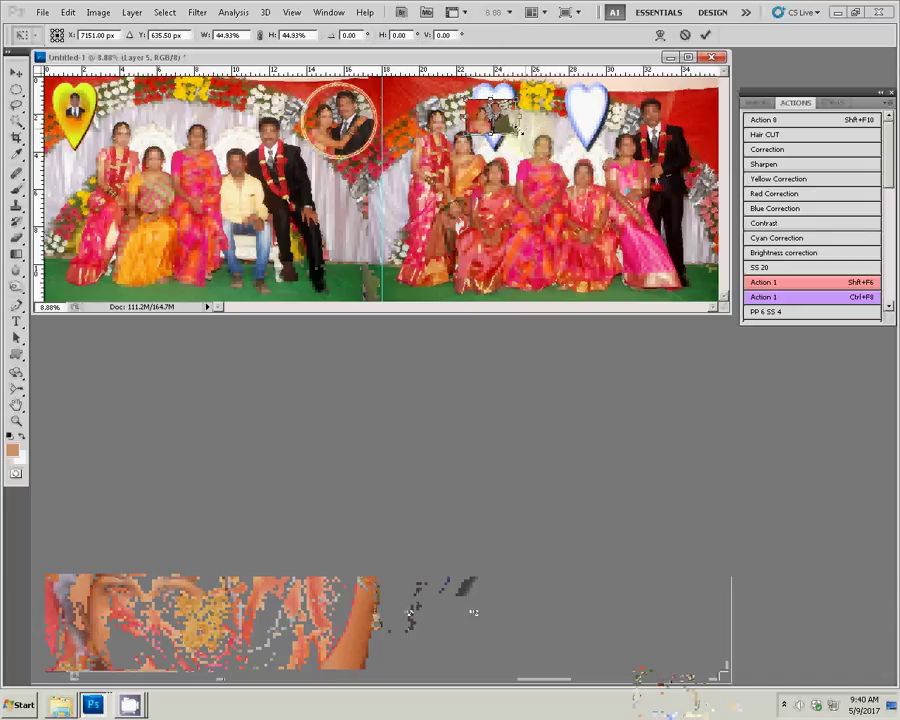
pyautogui.press('Return')
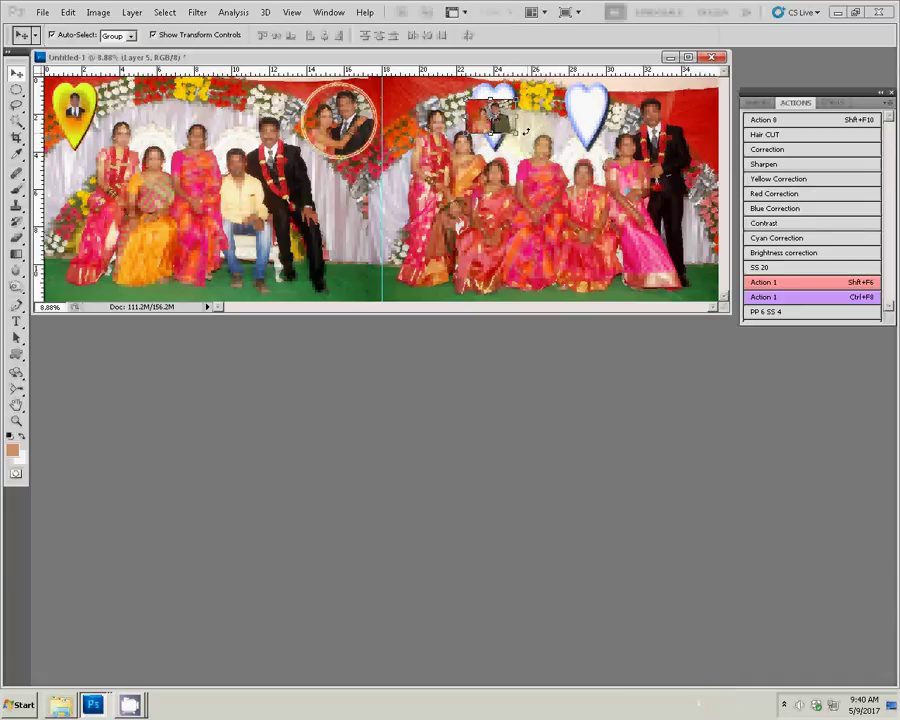
# Step: Zoom in on the heart and erase the couple photo's left and top edges
pyautogui.press('z')
pyautogui.click(533, 151)
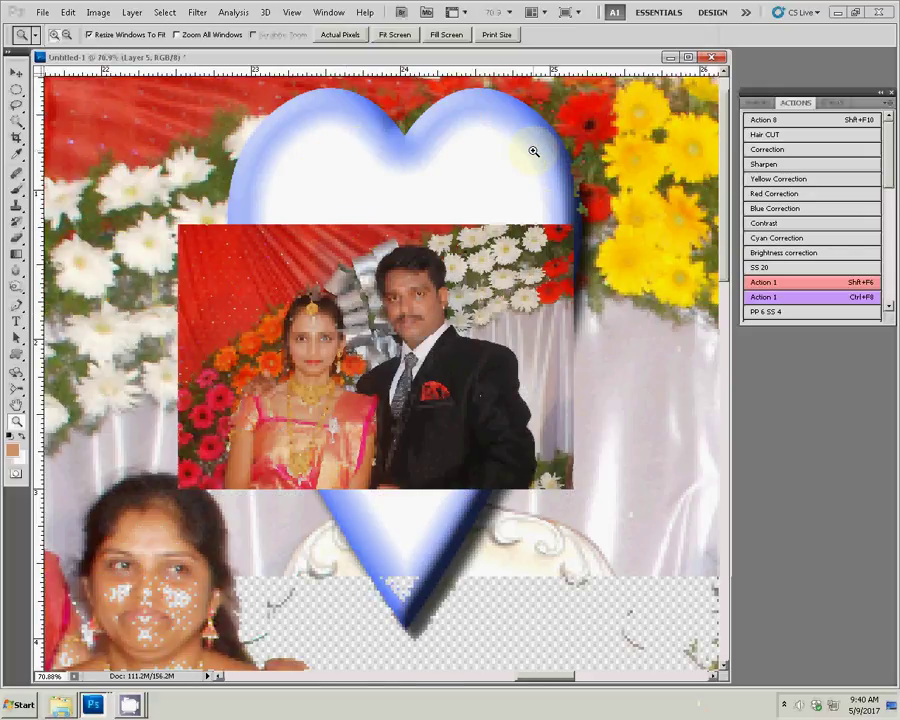
pyautogui.press('v')
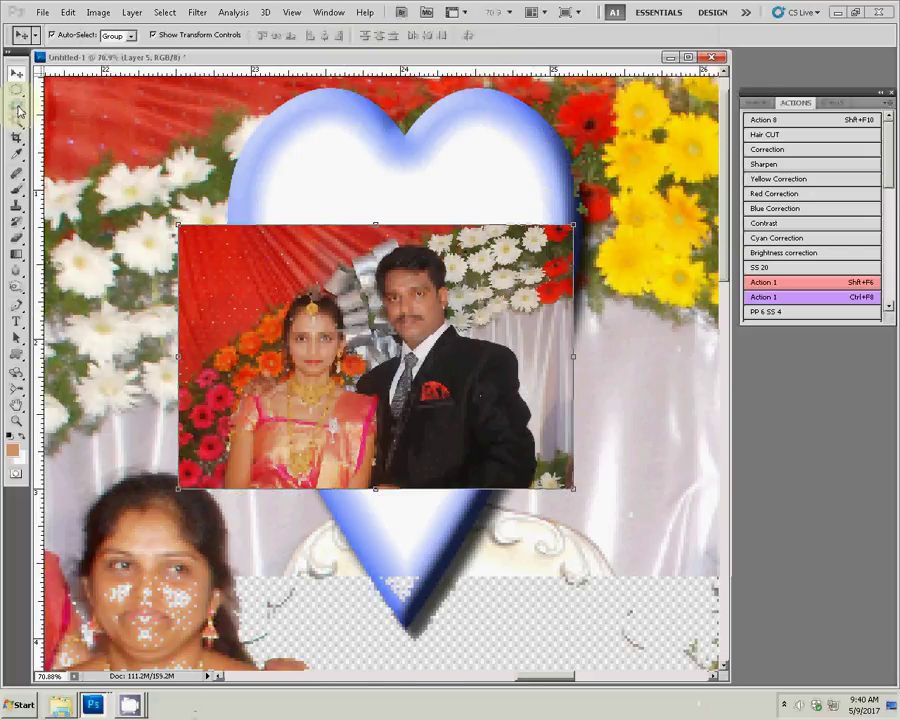
pyautogui.click(17, 238)
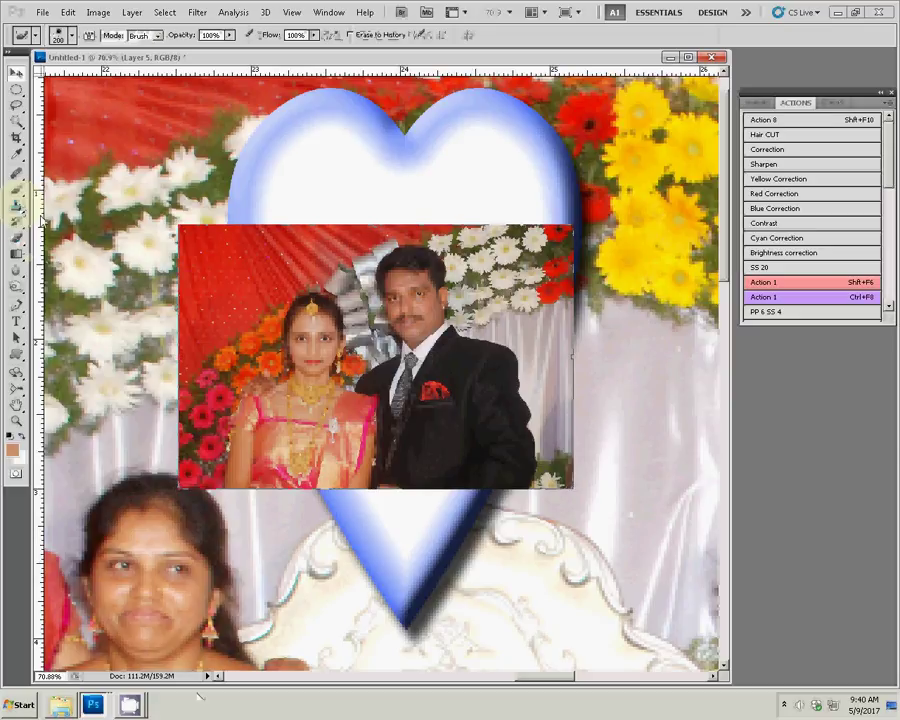
pyautogui.moveTo(205, 225); pyautogui.dragTo(205, 500)
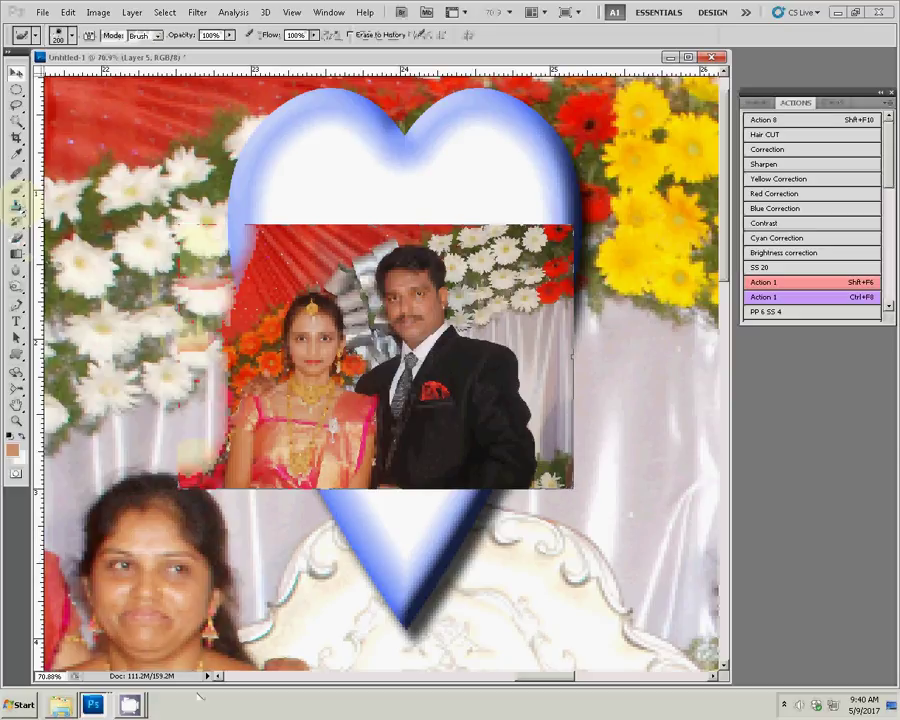
pyautogui.moveTo(240, 230)
pyautogui.mouseDown()
pyautogui.moveTo(201, 468)
pyautogui.moveTo(200, 163)
pyautogui.mouseUp()
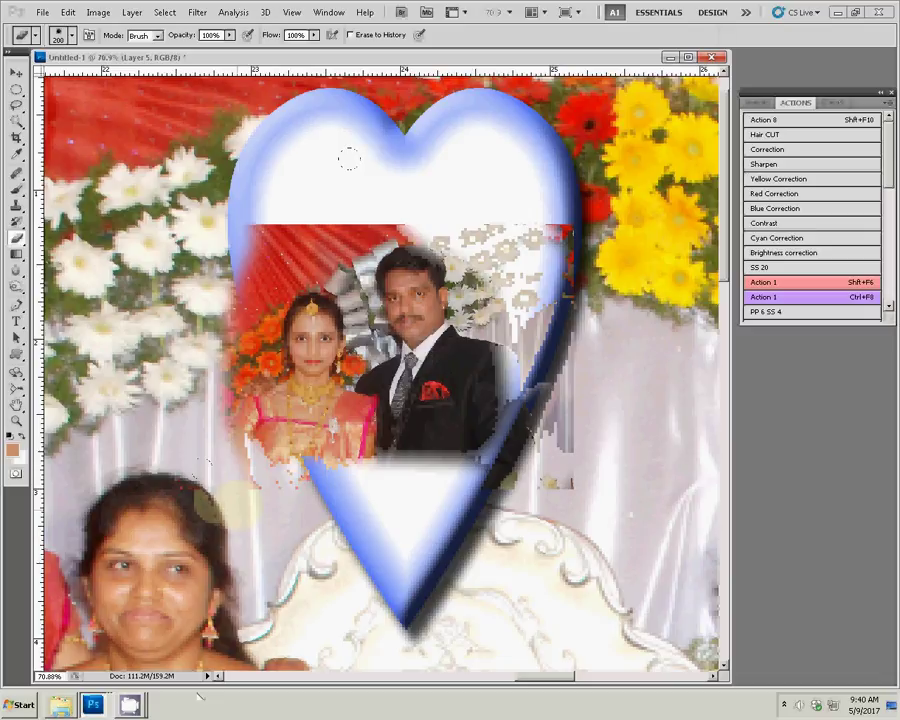
pyautogui.moveTo(250, 232); pyautogui.dragTo(478, 150)
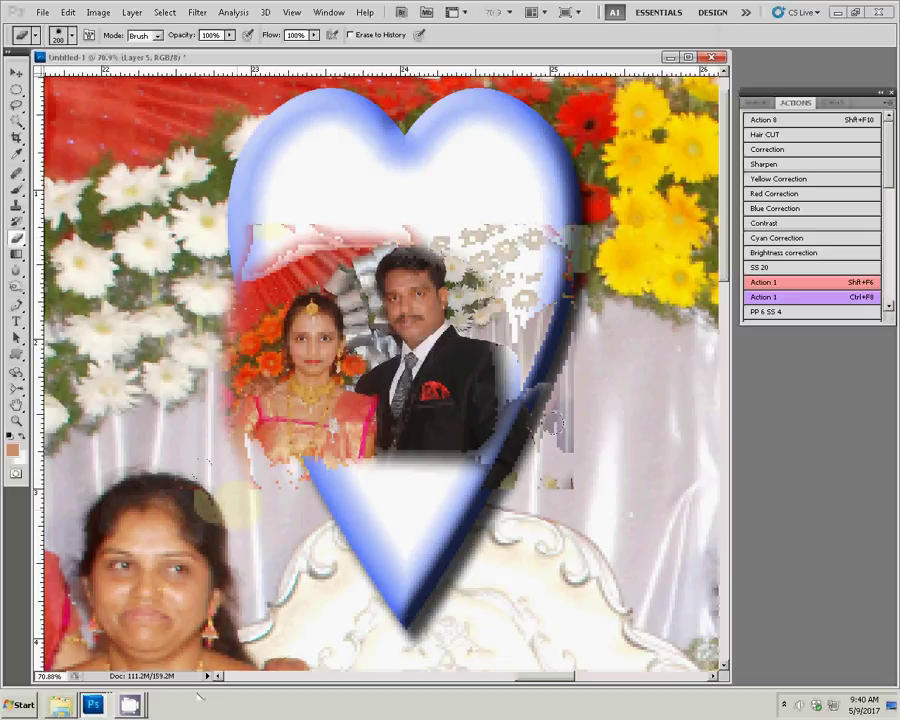
# Step: Move the photo up inside the heart, fade its left and lower-right edges, and fit the spread
pyautogui.press('v')
pyautogui.moveTo(270, 222); pyautogui.dragTo(316, 150)
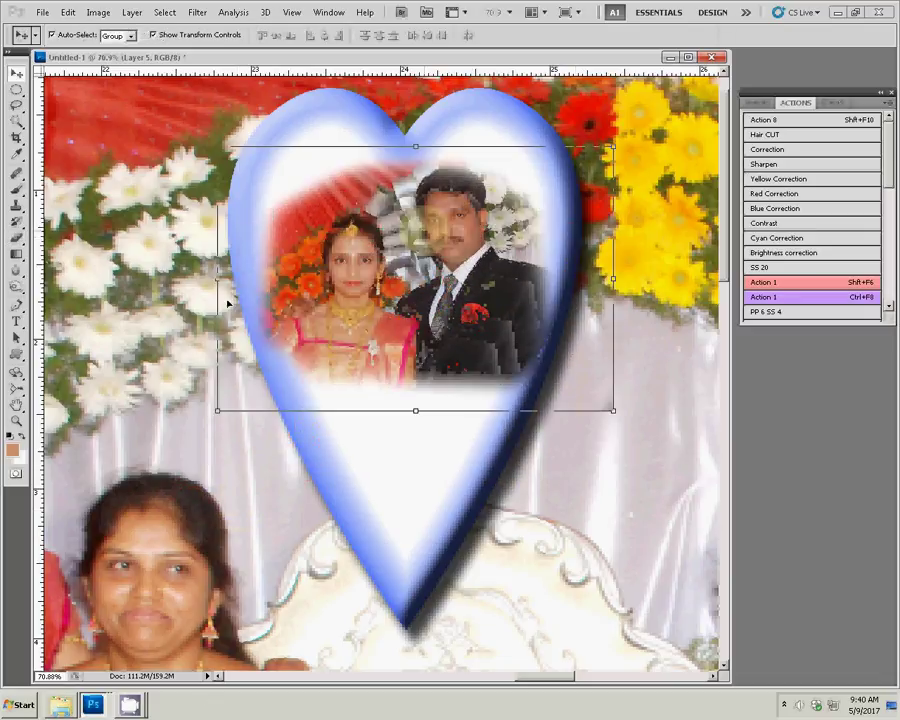
pyautogui.press('e')
pyautogui.moveTo(272, 298); pyautogui.dragTo(268, 332)
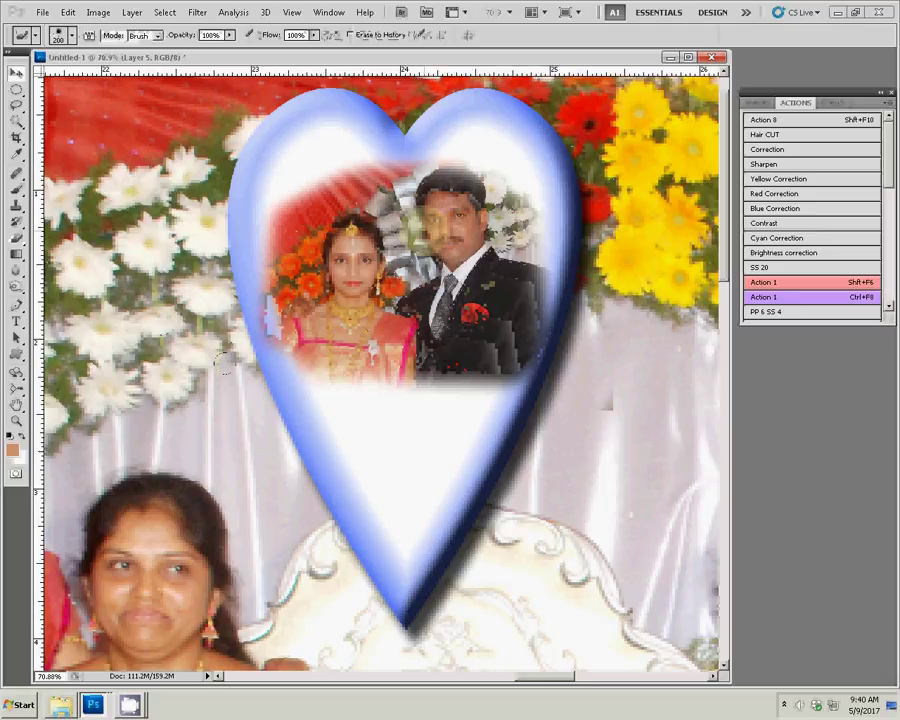
pyautogui.moveTo(545, 292); pyautogui.dragTo(509, 390)
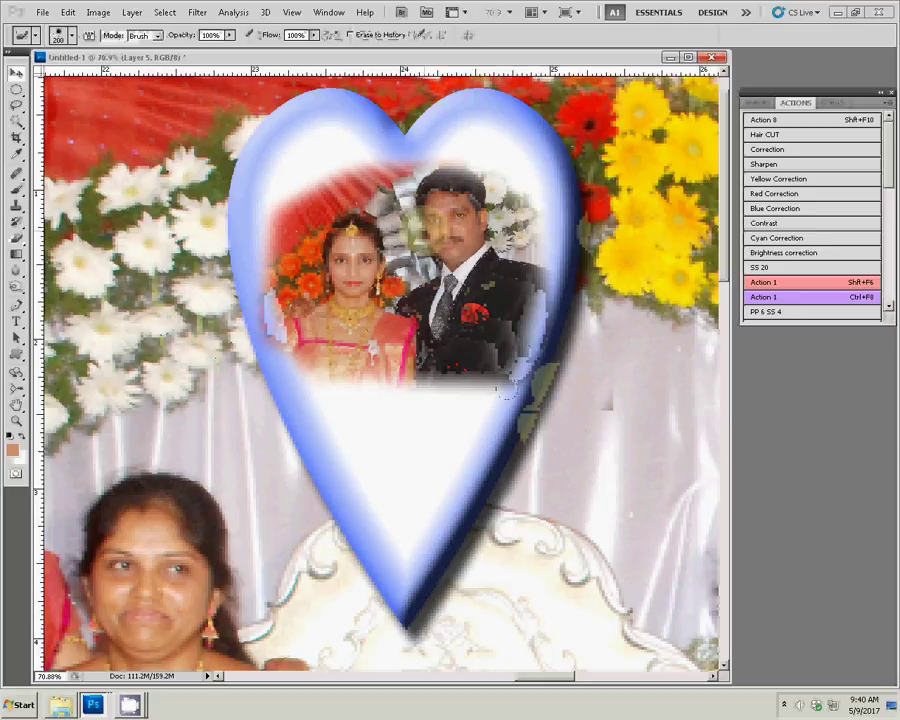
pyautogui.press('z')
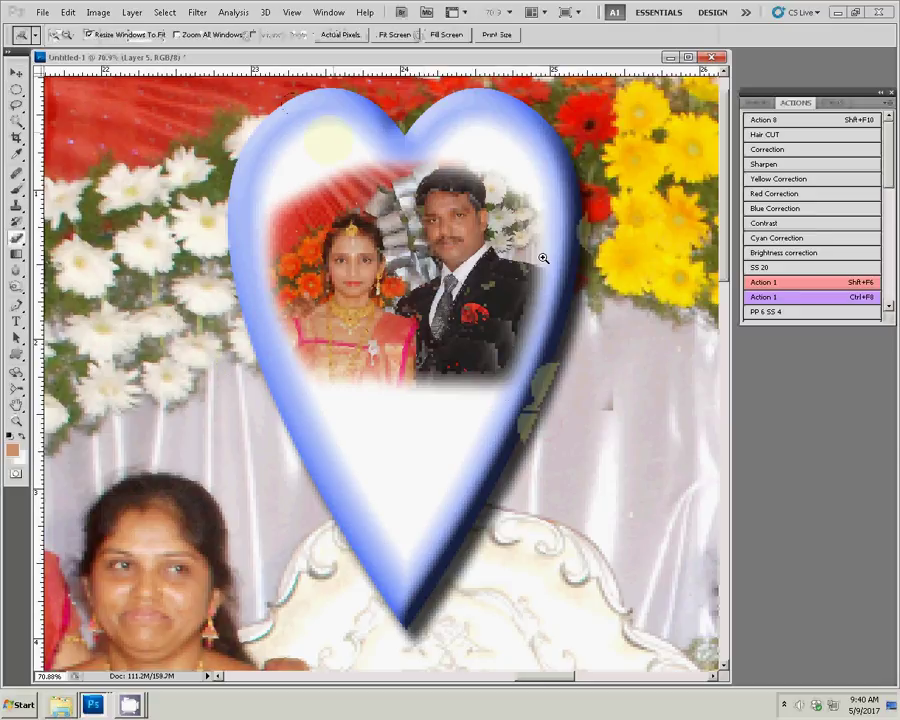
pyautogui.rightClick(474, 212)
pyautogui.click(497, 218)
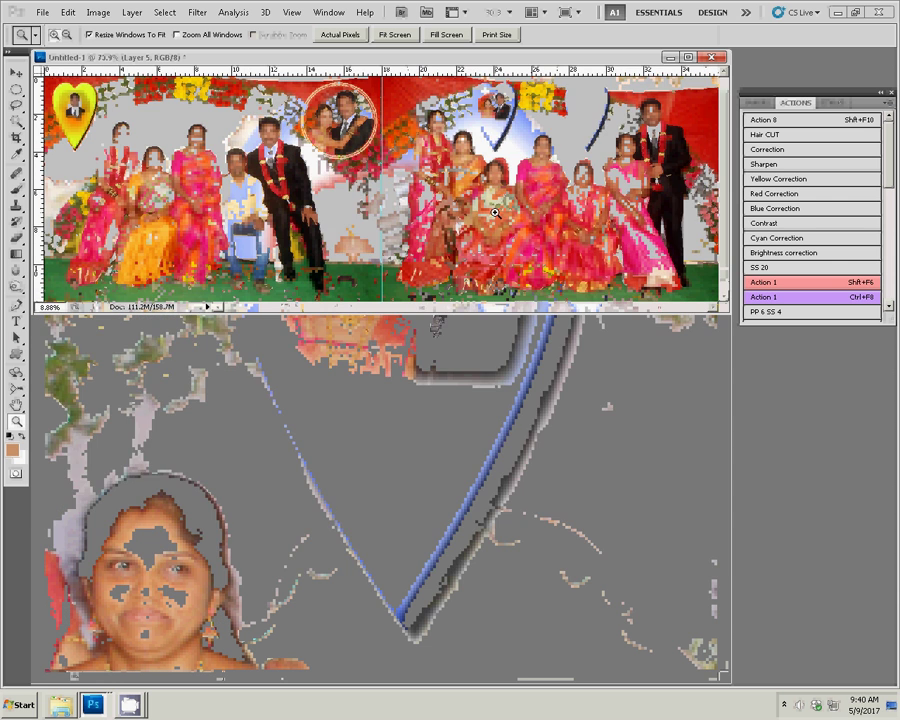
# Step: Switch to the Explorer photo folder and open DSC_0173 in Photoshop
pyautogui.press('v')
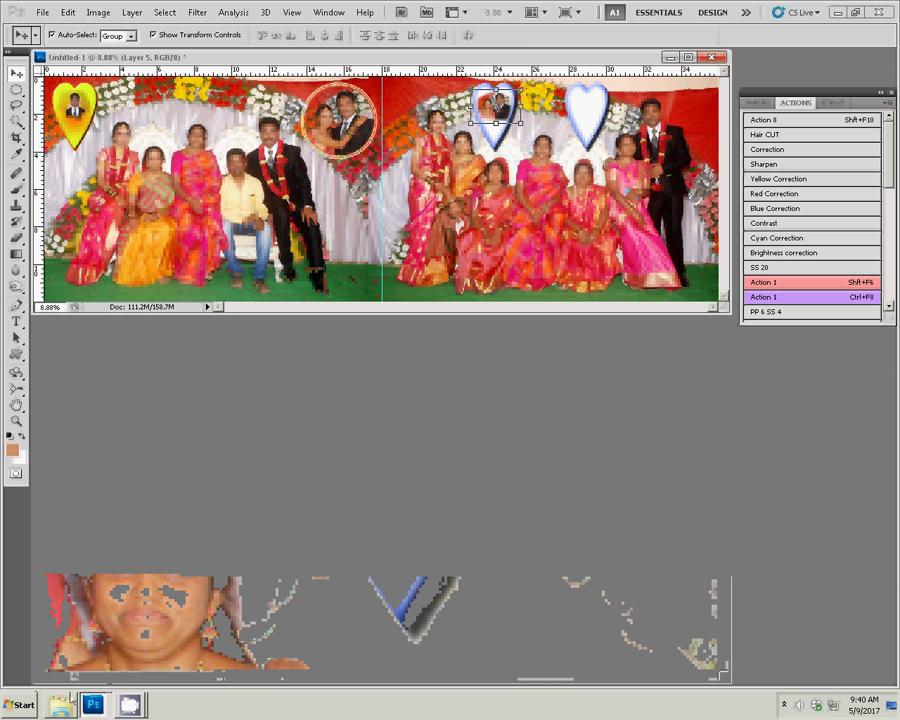
pyautogui.hotkey('alt', 'Tab')
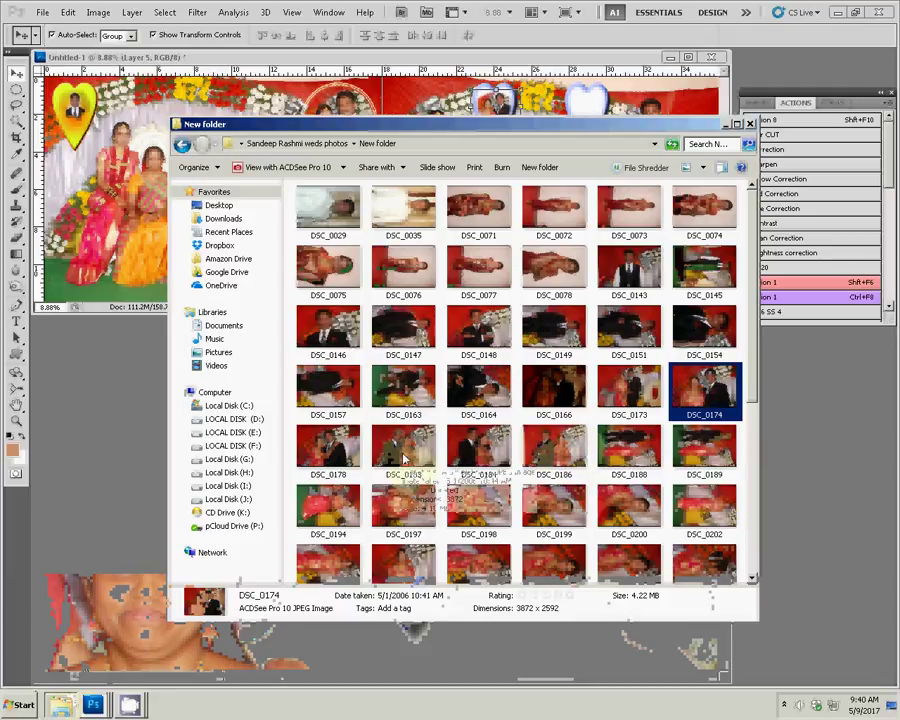
pyautogui.click(640, 403)
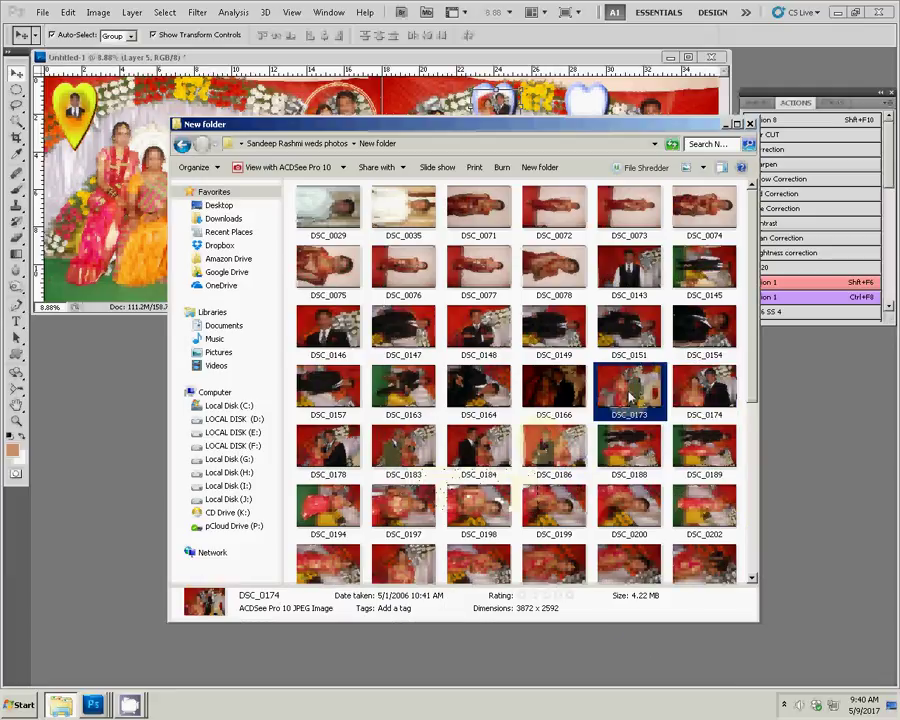
pyautogui.click(840, 485)
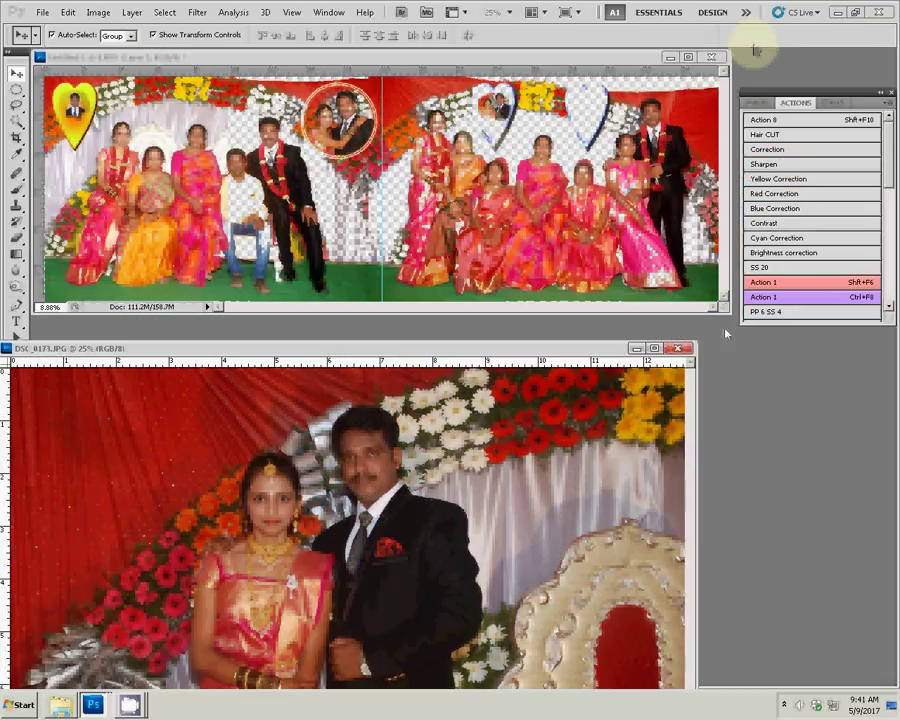
# Step: Brighten DSC_0173's midtones with Levels set to 1.20
pyautogui.hotkey('ctrl', 'l')
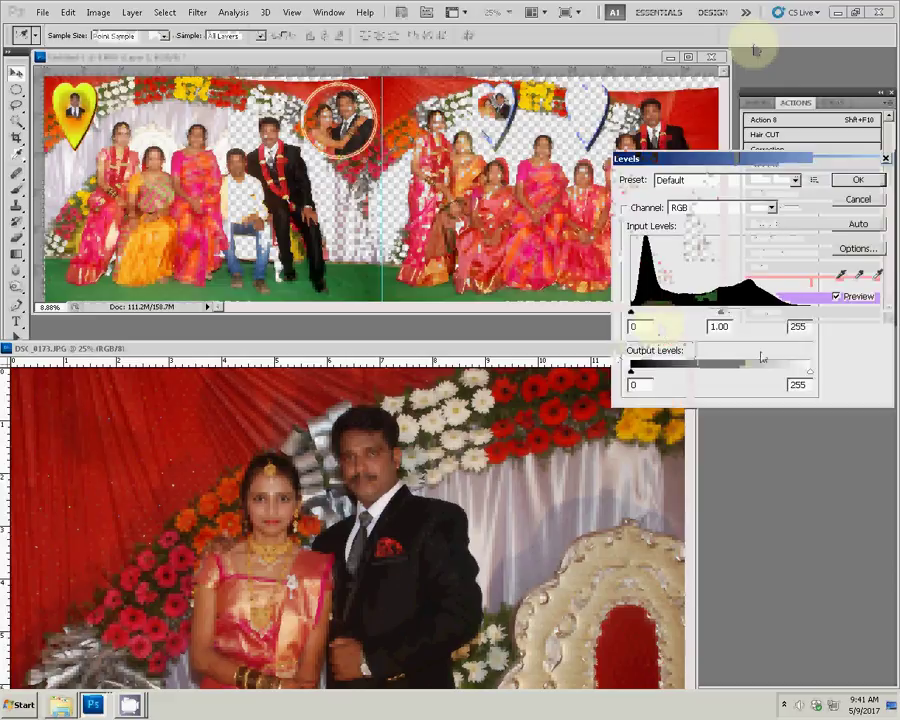
pyautogui.moveTo(721, 313); pyautogui.dragTo(711, 316)
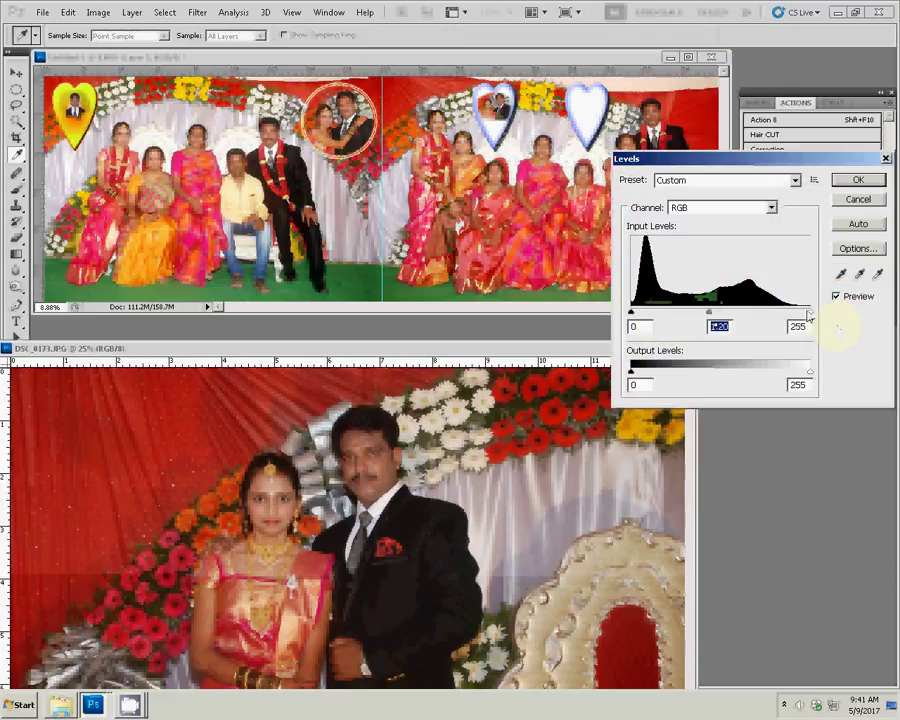
pyautogui.click(797, 313)
pyautogui.click(865, 185)
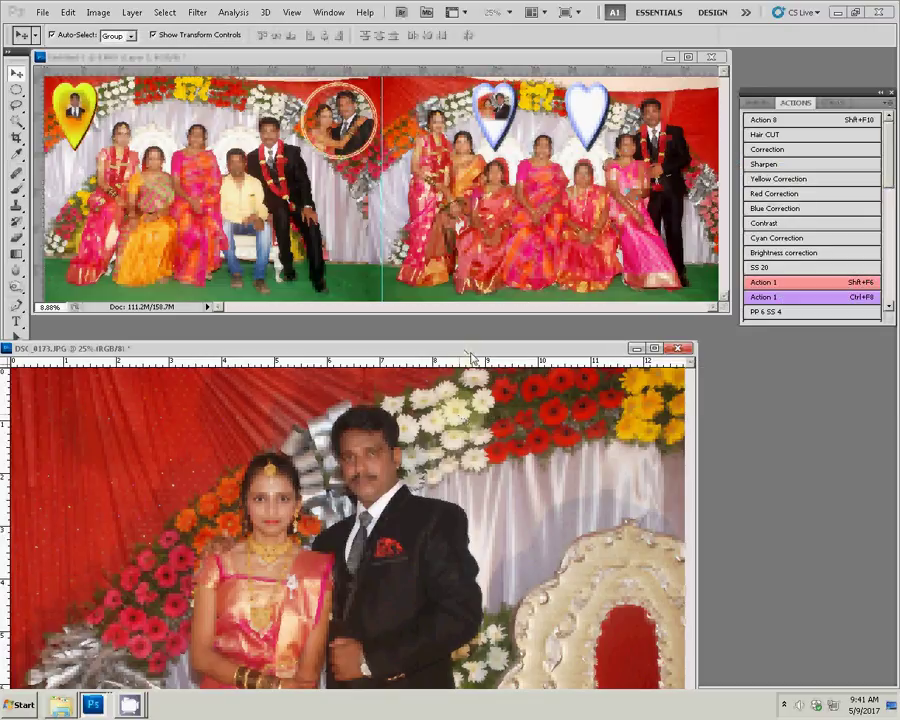
# Step: Resize DSC_0173 to 6 inches wide
pyautogui.hotkey('ctrl', 'alt', 'i')
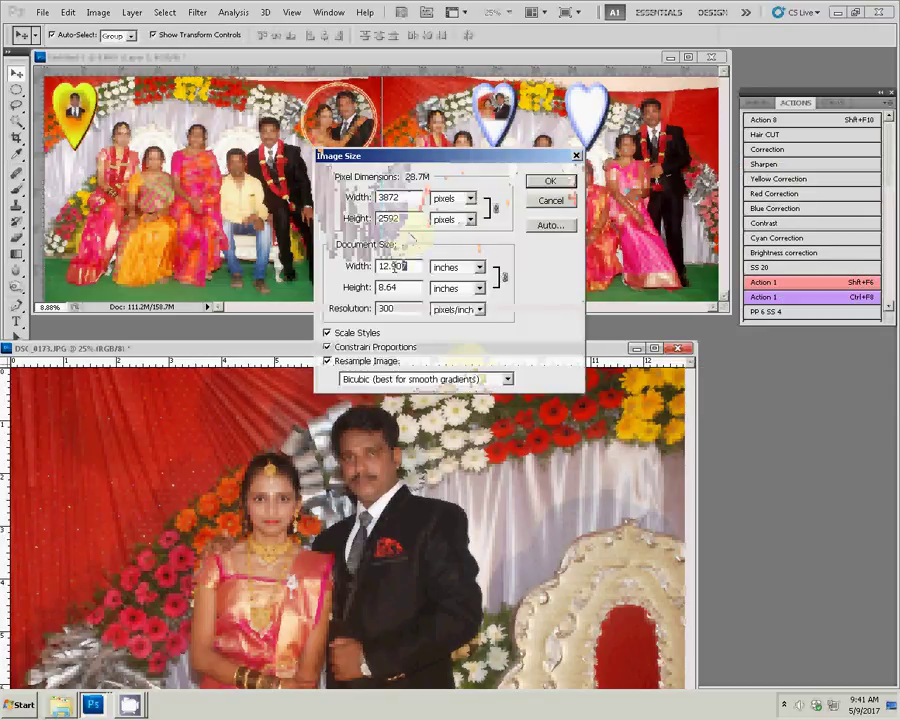
pyautogui.write('6')
pyautogui.click(549, 181)
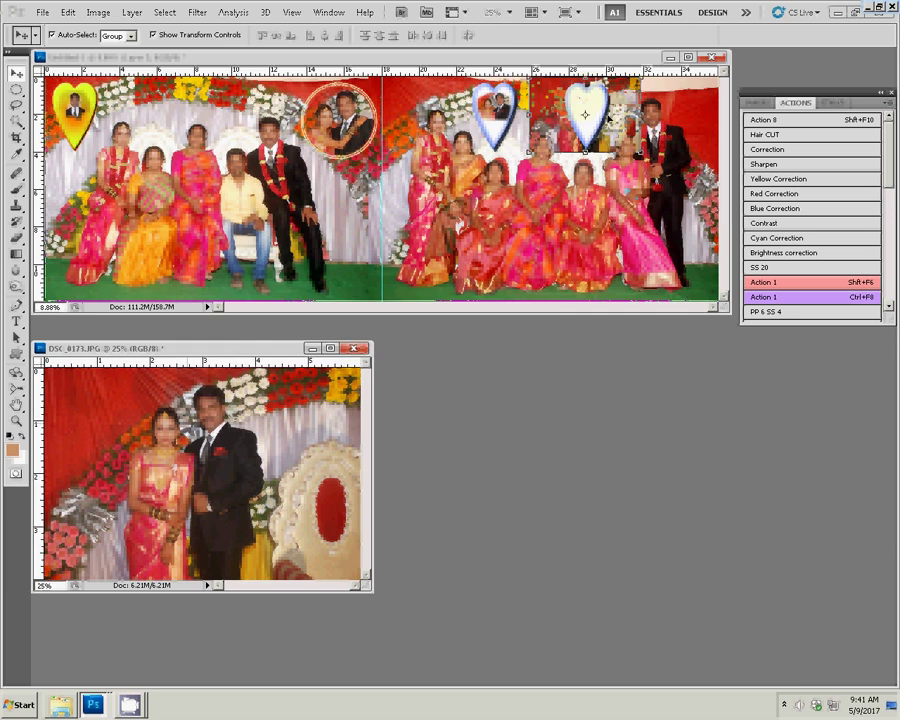
# Step: Zoom into the right page and scale the couple photo layer to 80%
pyautogui.press('z')
pyautogui.click(612, 106)
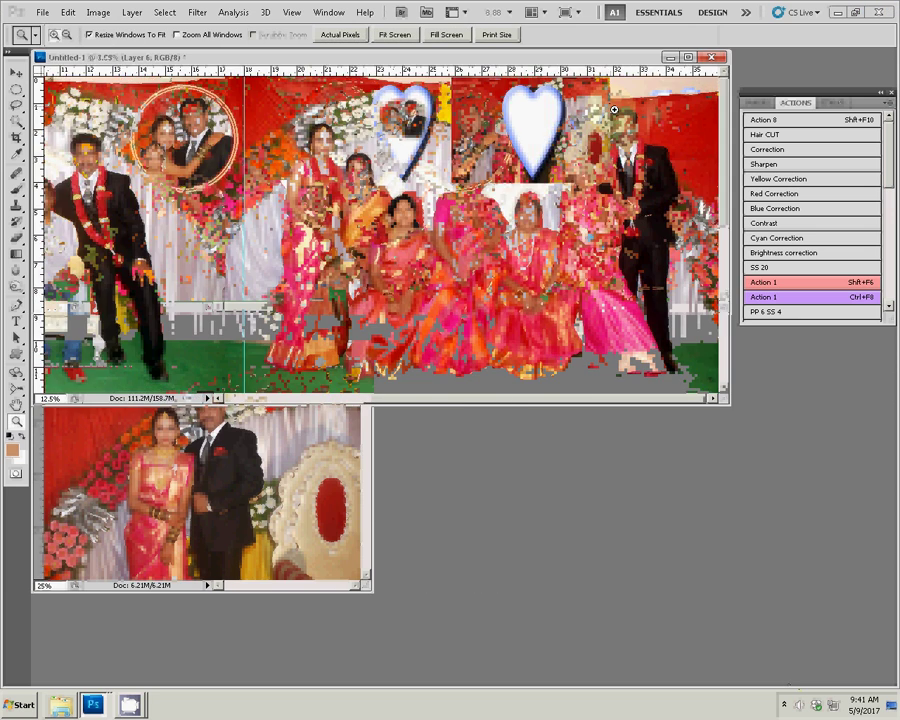
pyautogui.click(595, 128)
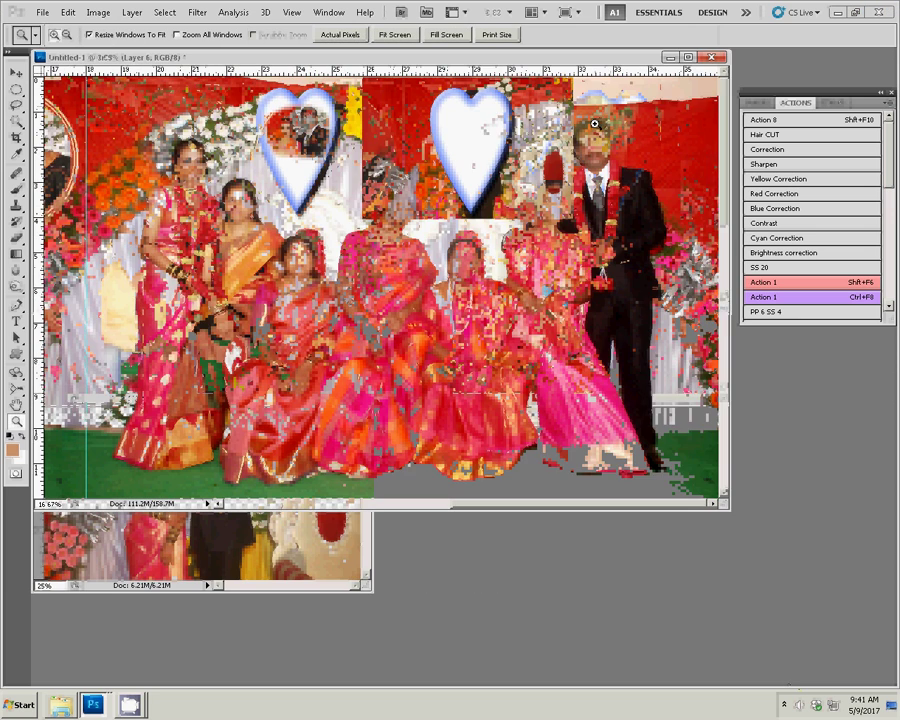
pyautogui.press('v')
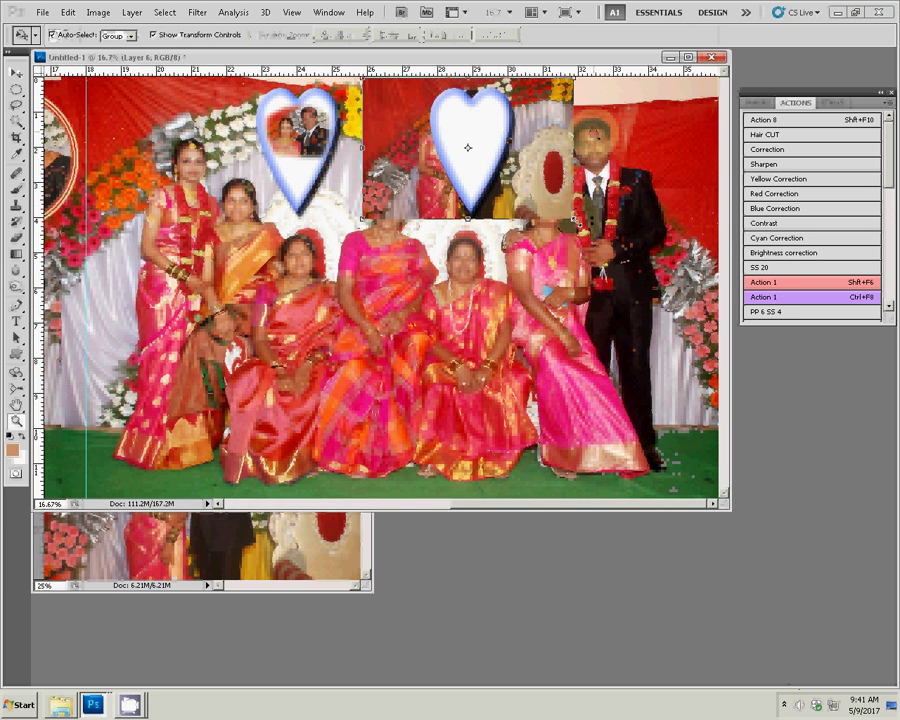
pyautogui.hotkey('ctrl', 't')
pyautogui.moveTo(573, 218); pyautogui.dragTo(551, 205)
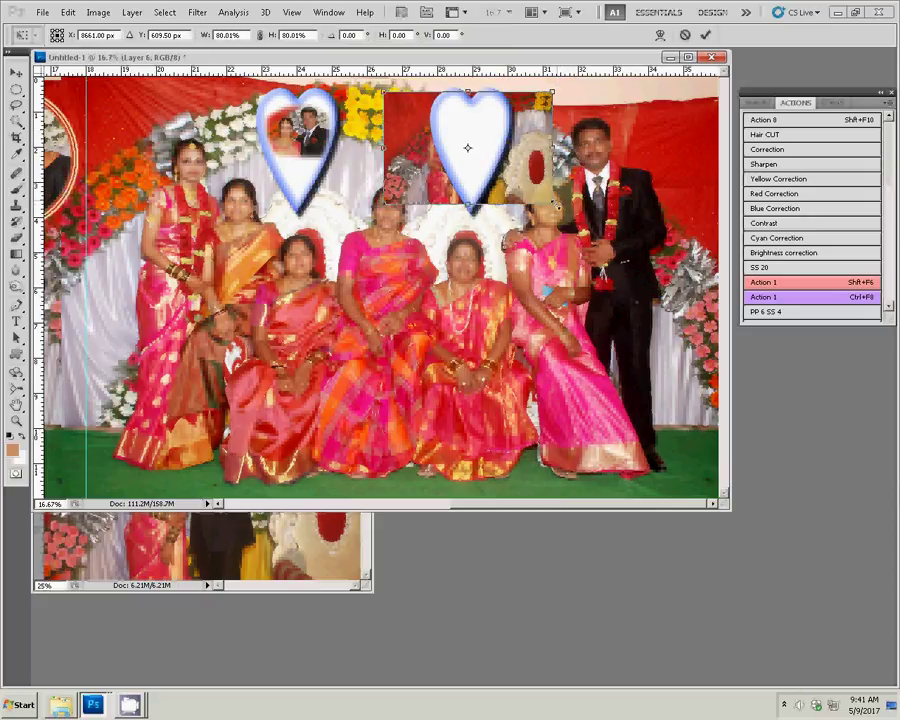
pyautogui.press('Return')
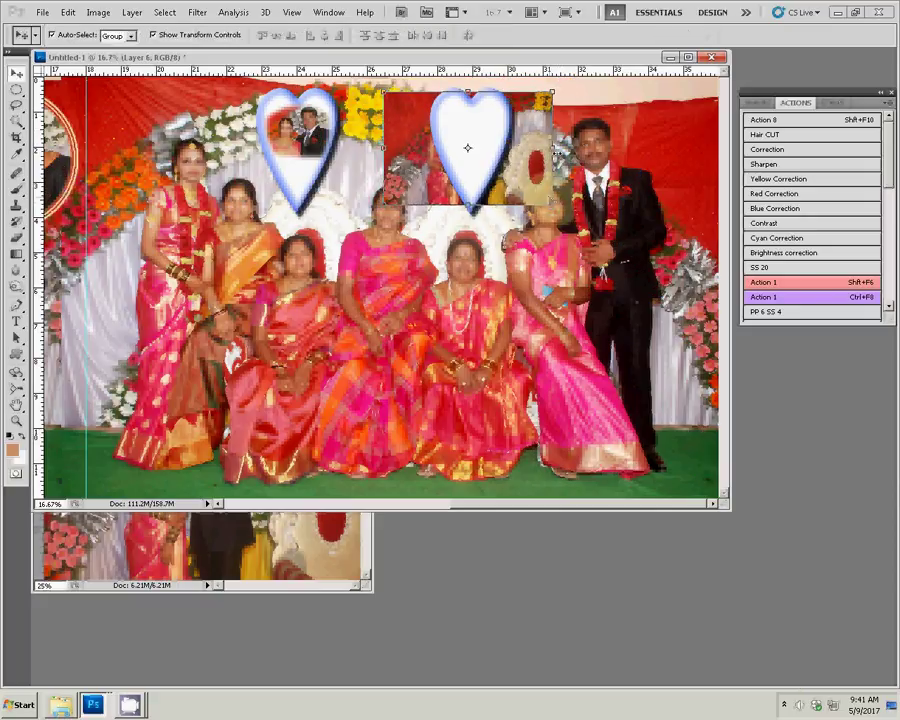
# Step: Rasterize the Shape 1 copy 3 heart layer and give it an inverted layer mask
pyautogui.click(467, 121)
pyautogui.click(757, 103)
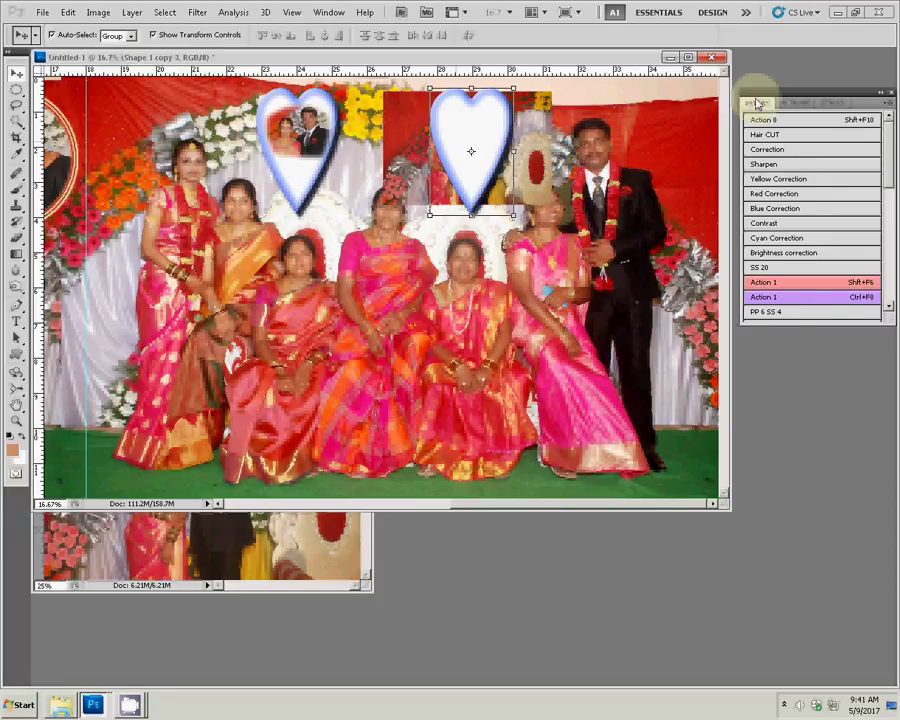
pyautogui.click(827, 248)
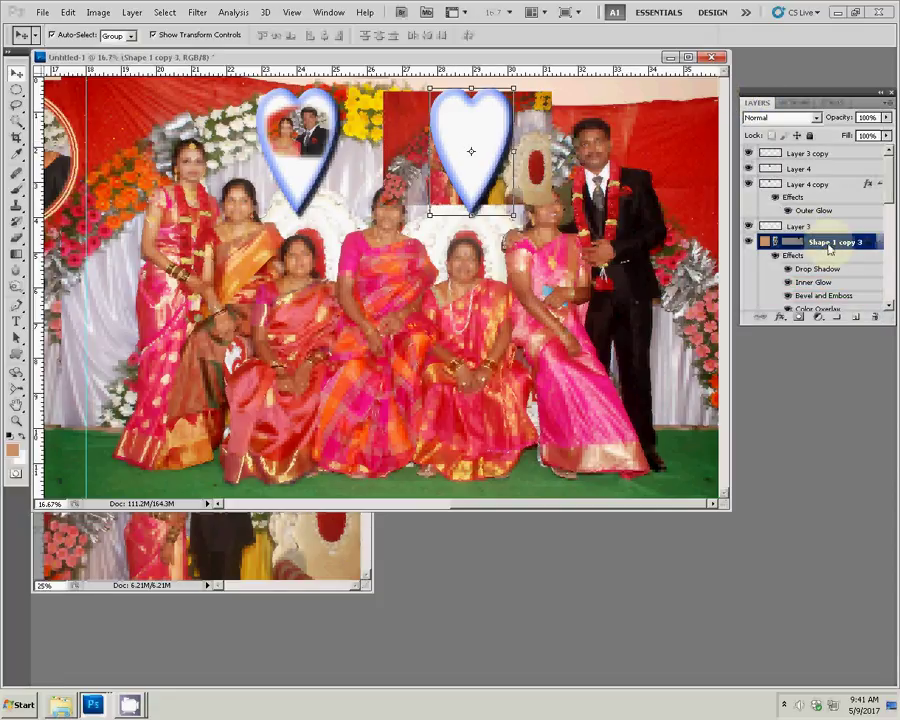
pyautogui.rightClick(828, 249)
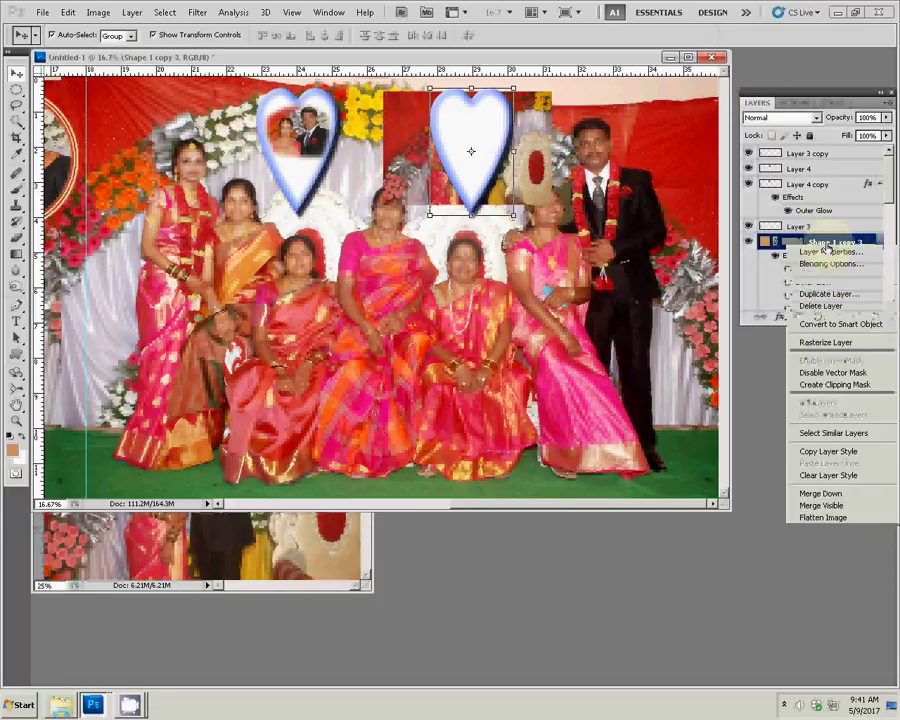
pyautogui.click(829, 343)
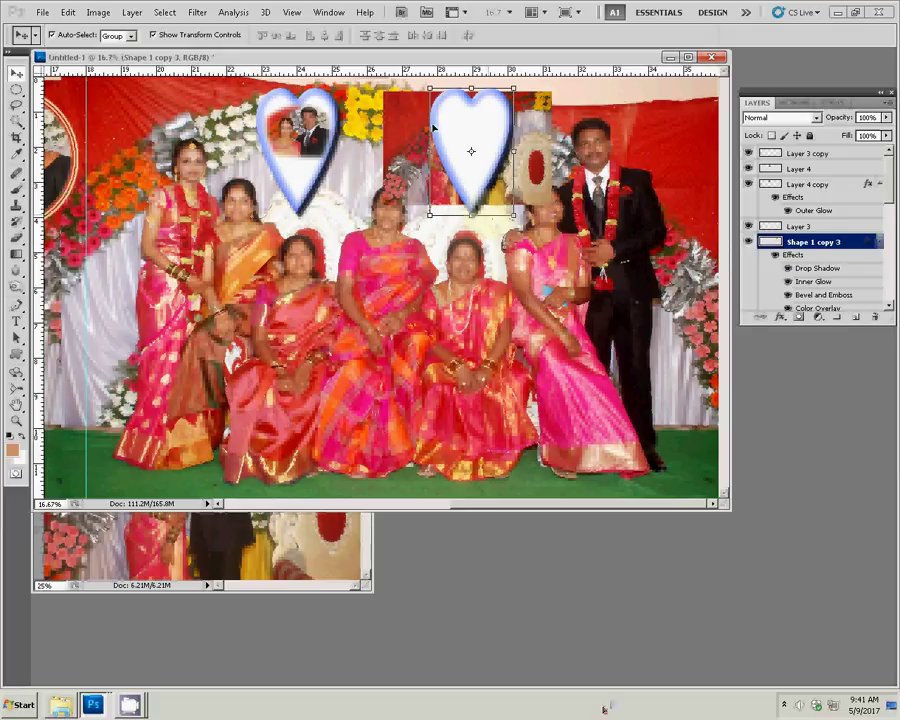
pyautogui.press('Return')
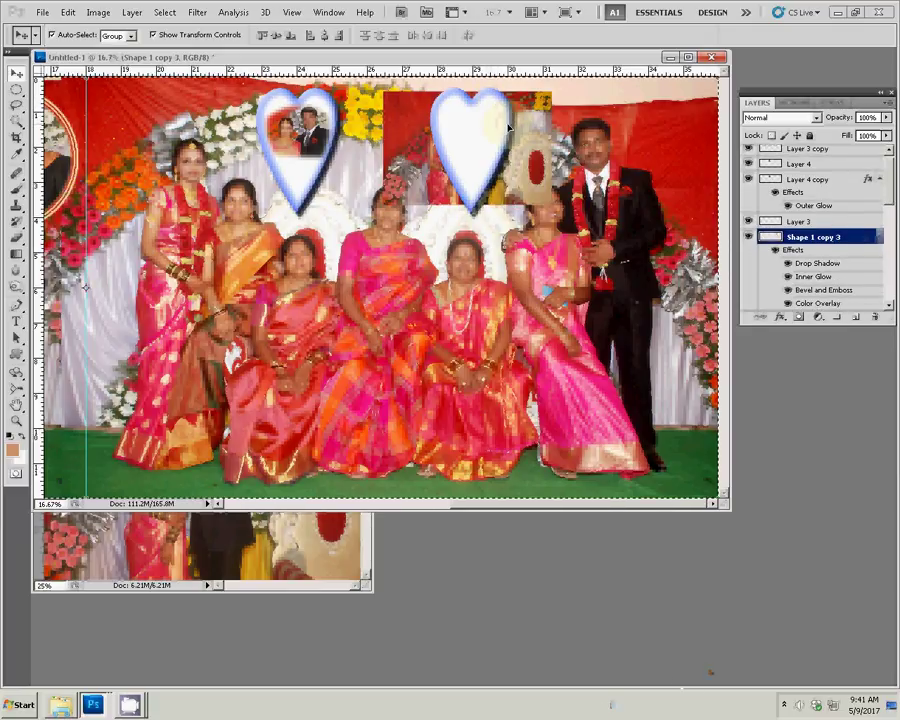
pyautogui.hotkey('ctrl', 't')
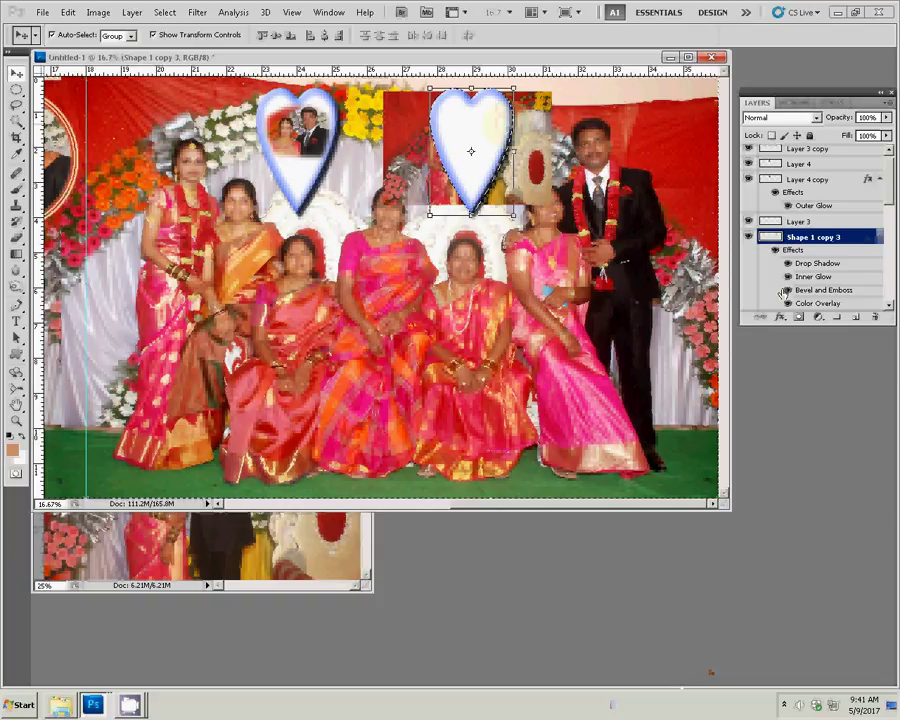
pyautogui.click(798, 318)
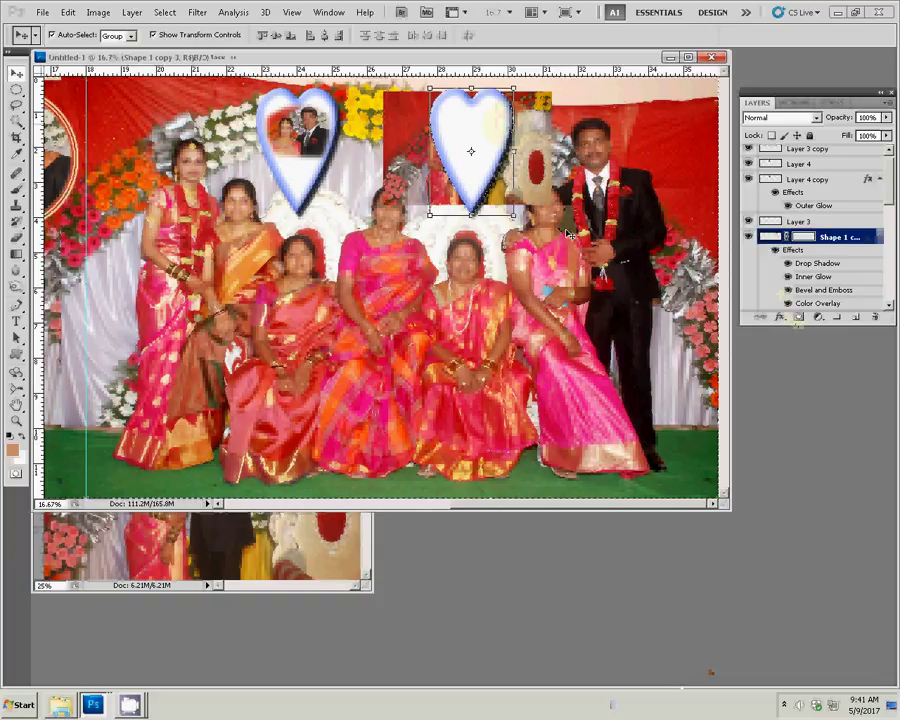
pyautogui.hotkey('ctrl', 'i')
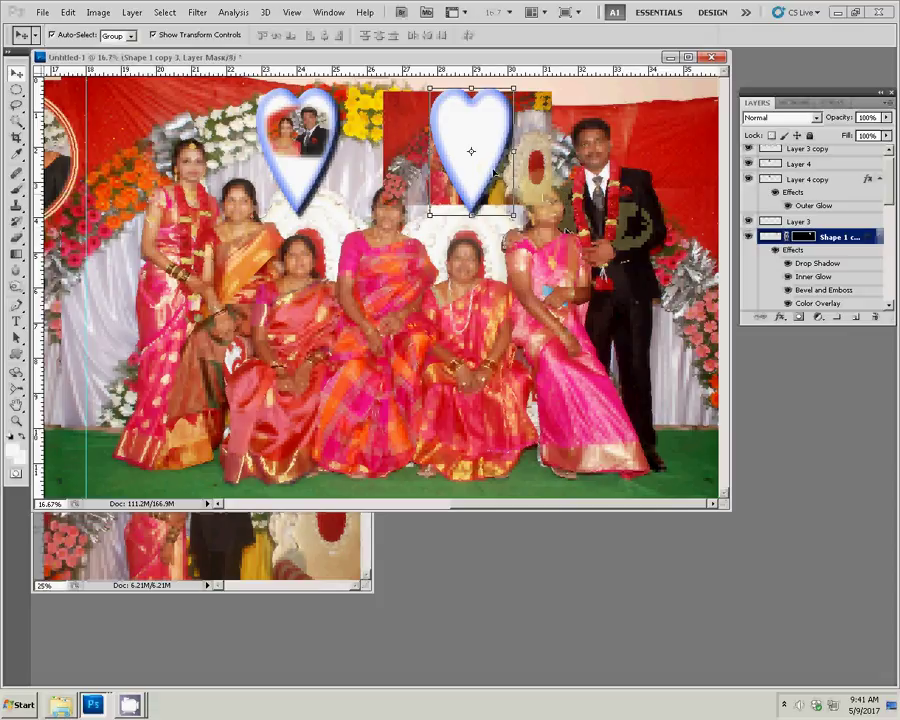
# Step: Give Layer 6 an inverted mask, move it above the heart and clip it to the heart
pyautogui.press('w')
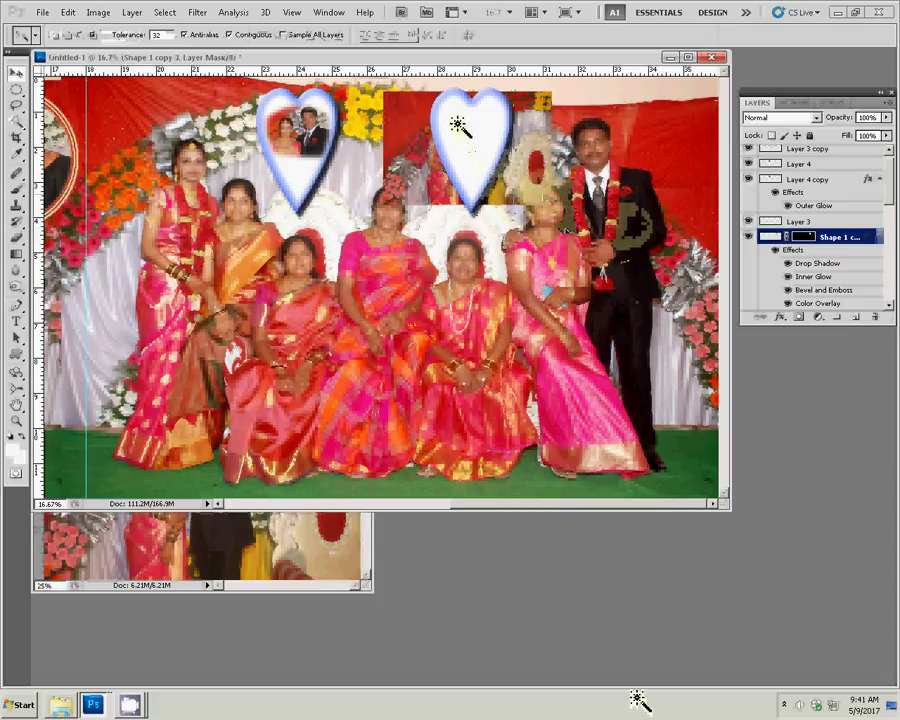
pyautogui.press('v')
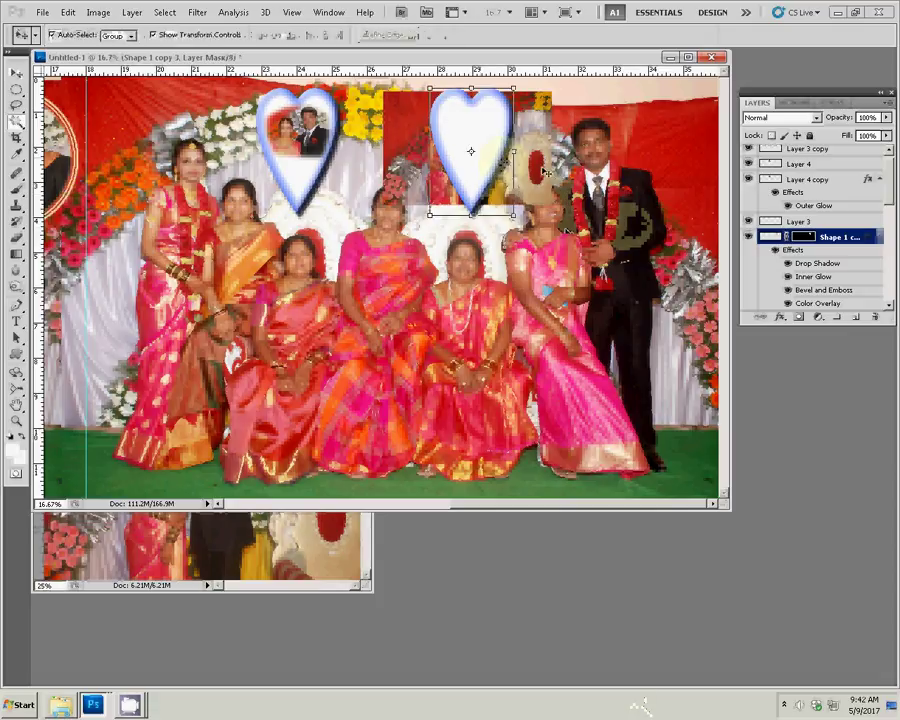
pyautogui.hotkey('ctrl', 'v')
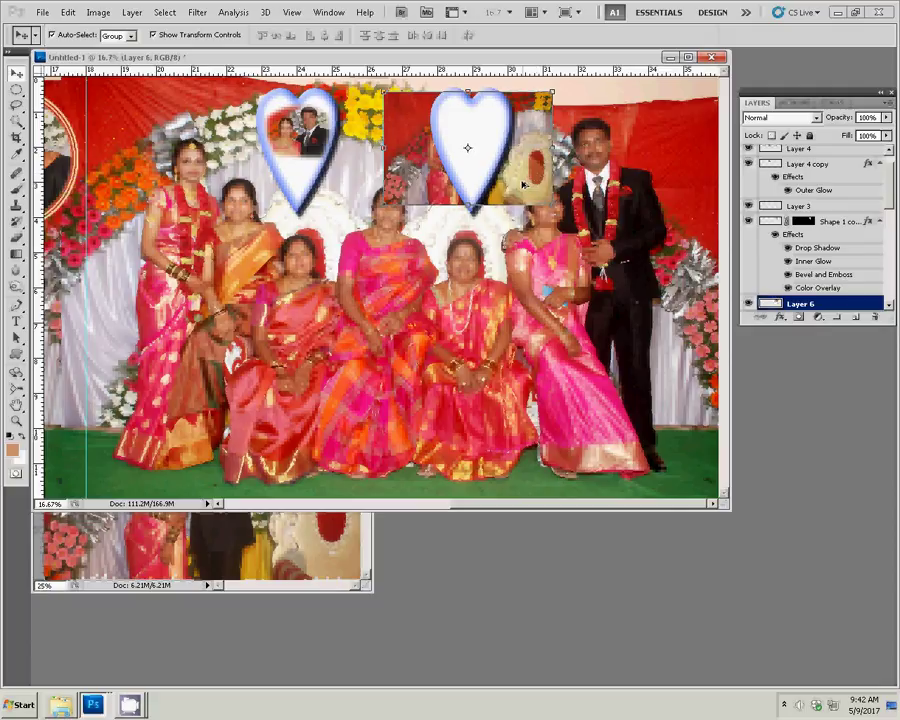
pyautogui.click(812, 221)
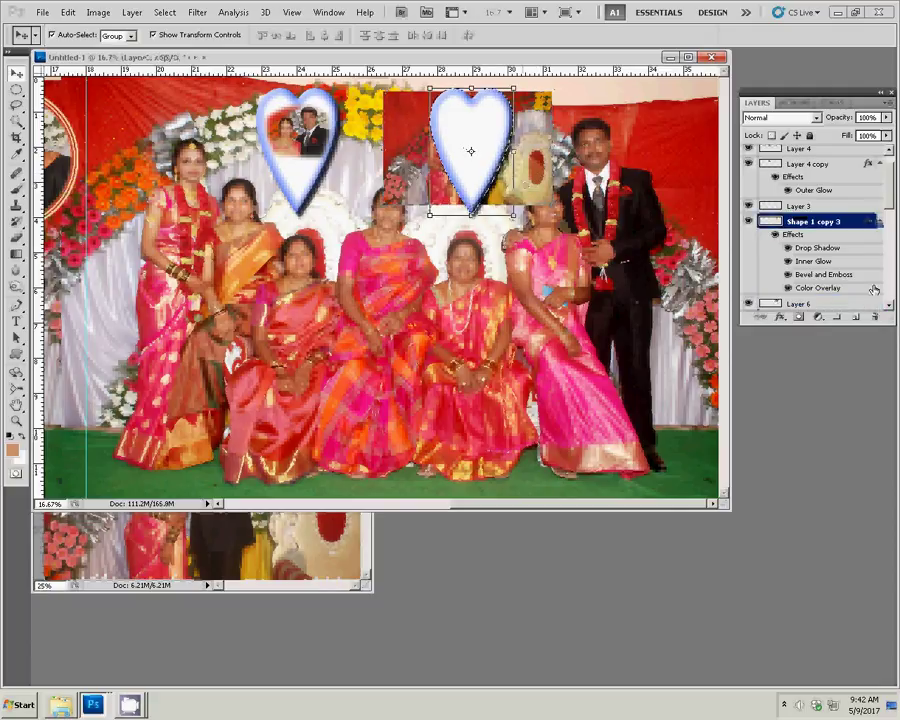
pyautogui.scroll(-1, 860, 250)
pyautogui.click(812, 258)
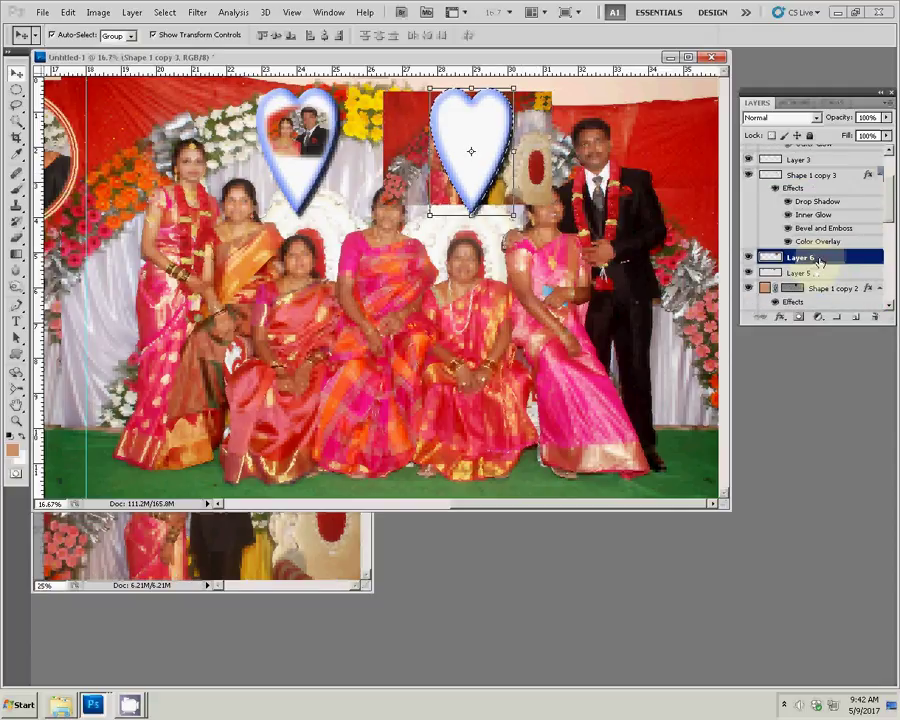
pyautogui.click(799, 317)
pyautogui.hotkey('ctrl', 'i')
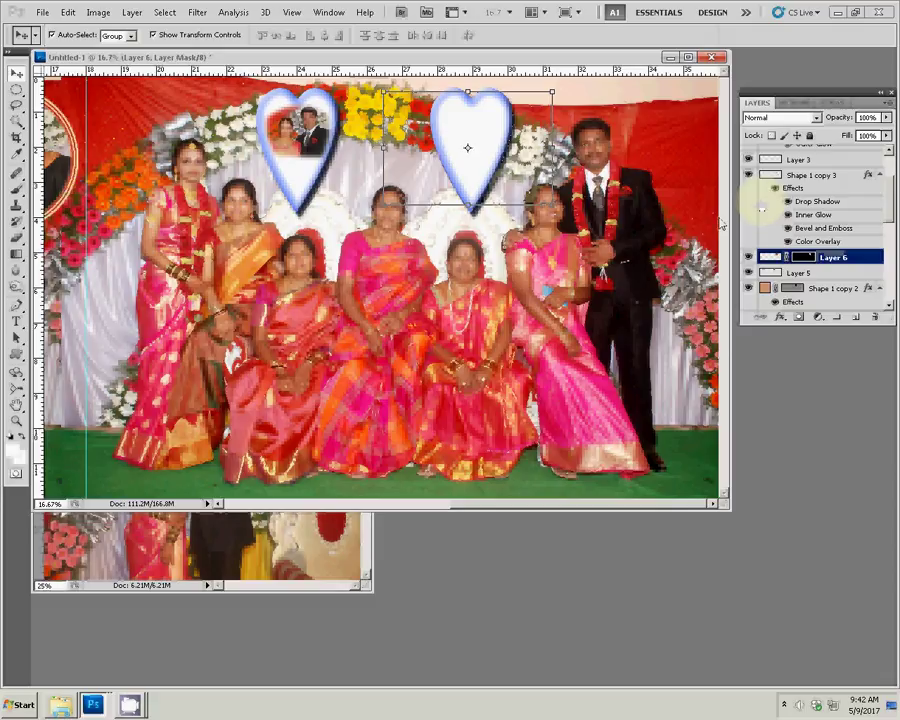
pyautogui.hotkey('ctrl', ']')
pyautogui.hotkey('ctrl', 'alt', 'g')
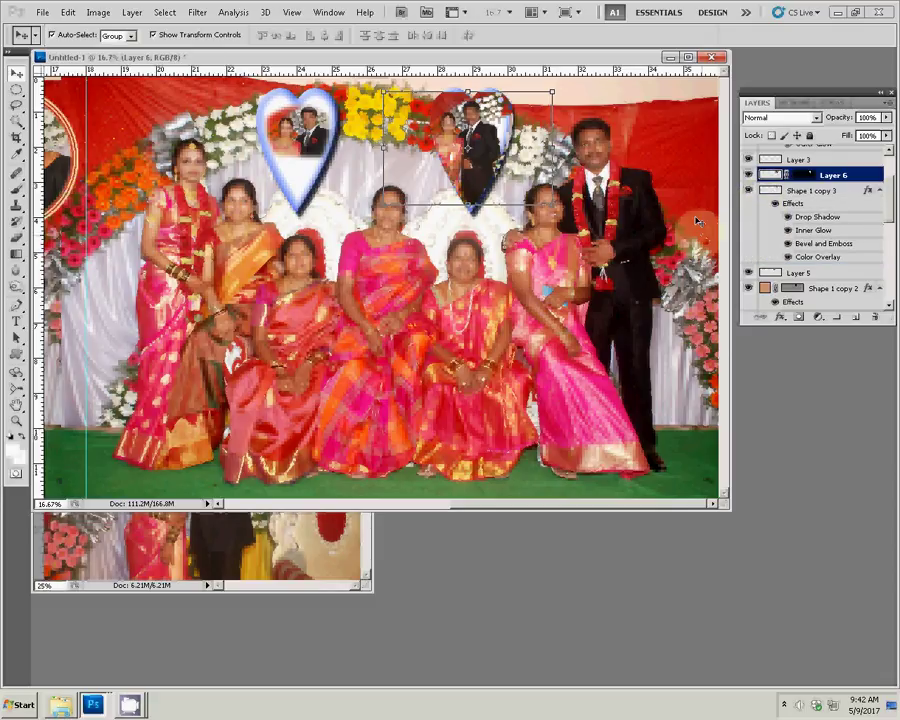
# Step: Zoom in on the right heart and erase the drape and red flowers beyond its left edge
pyautogui.press('z')
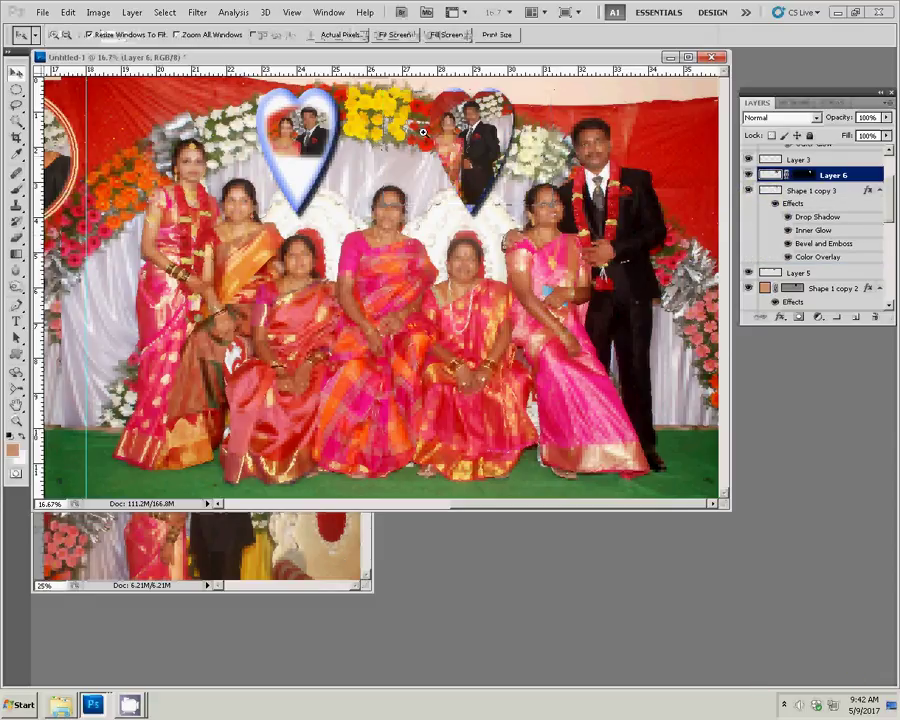
pyautogui.moveTo(438, 95); pyautogui.dragTo(552, 205)
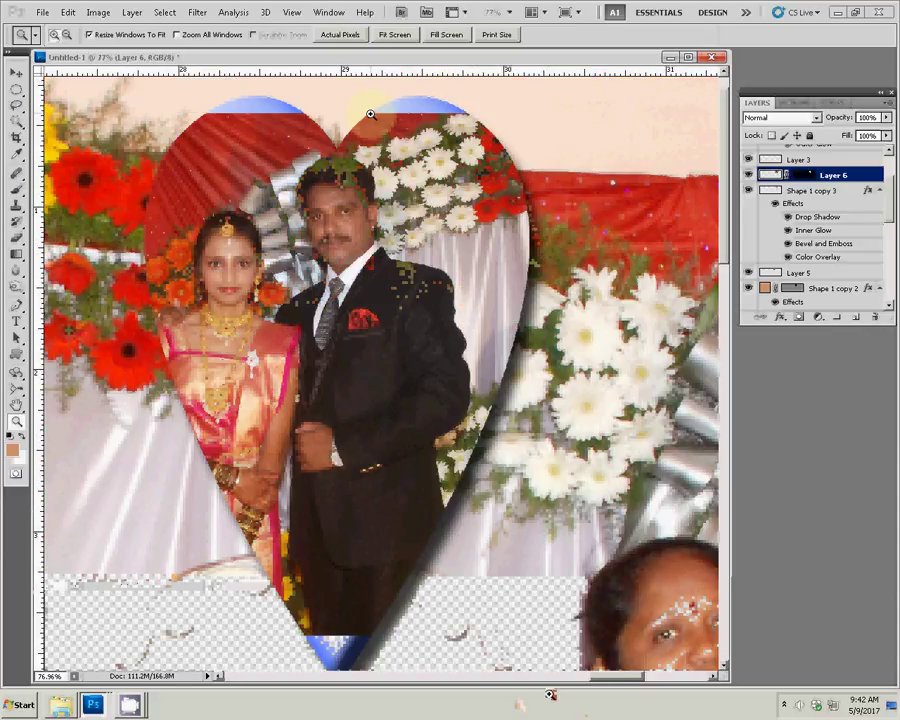
pyautogui.press('e')
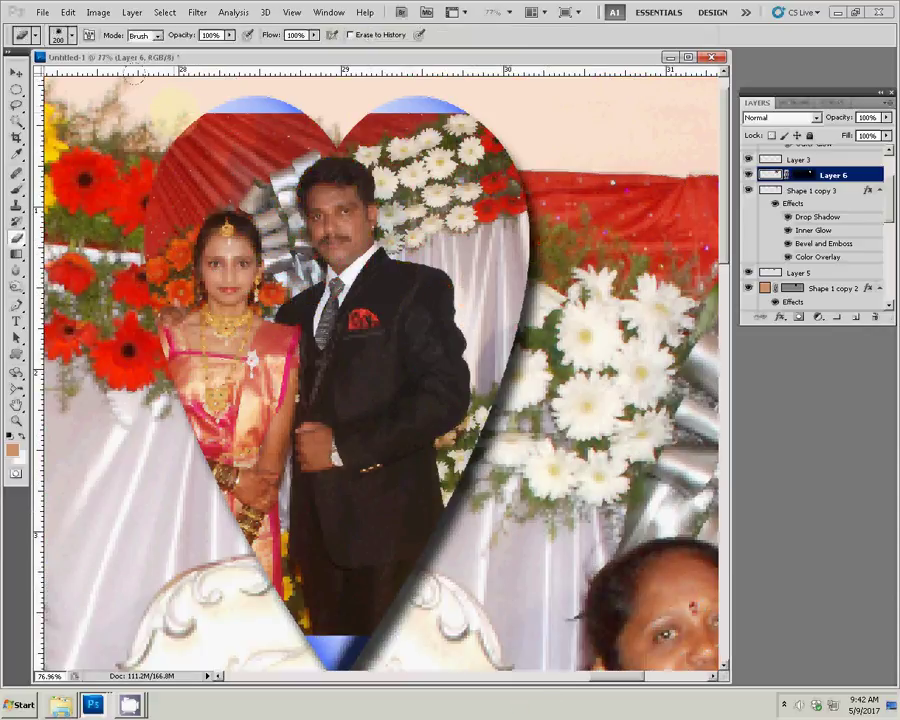
pyautogui.press('[')
pyautogui.press('[')
pyautogui.press('[')
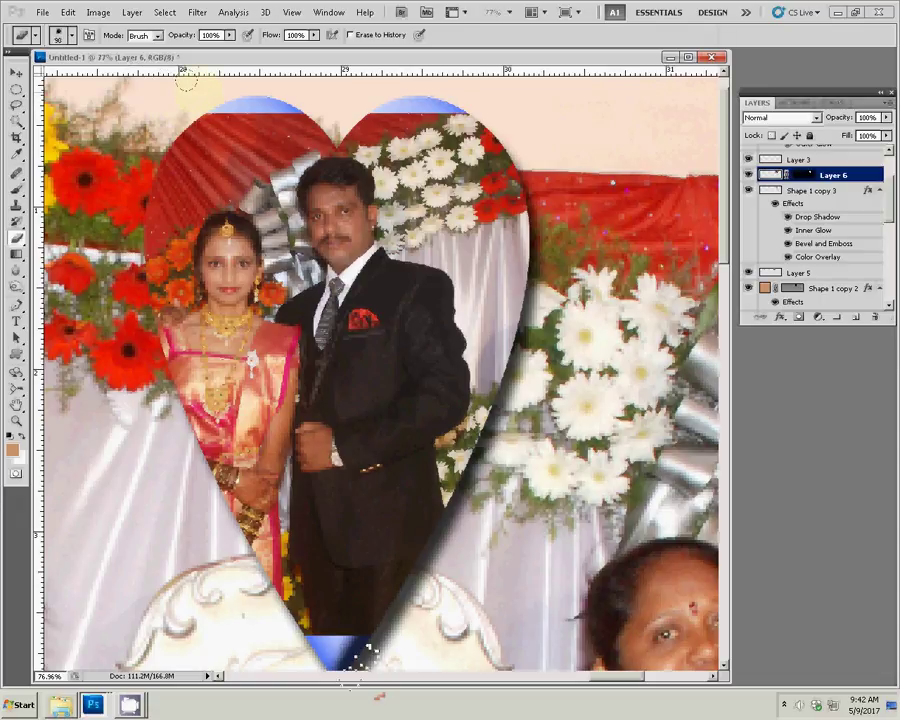
pyautogui.moveTo(195, 135)
pyautogui.mouseDown()
pyautogui.moveTo(155, 122)
pyautogui.moveTo(165, 383)
pyautogui.mouseUp()
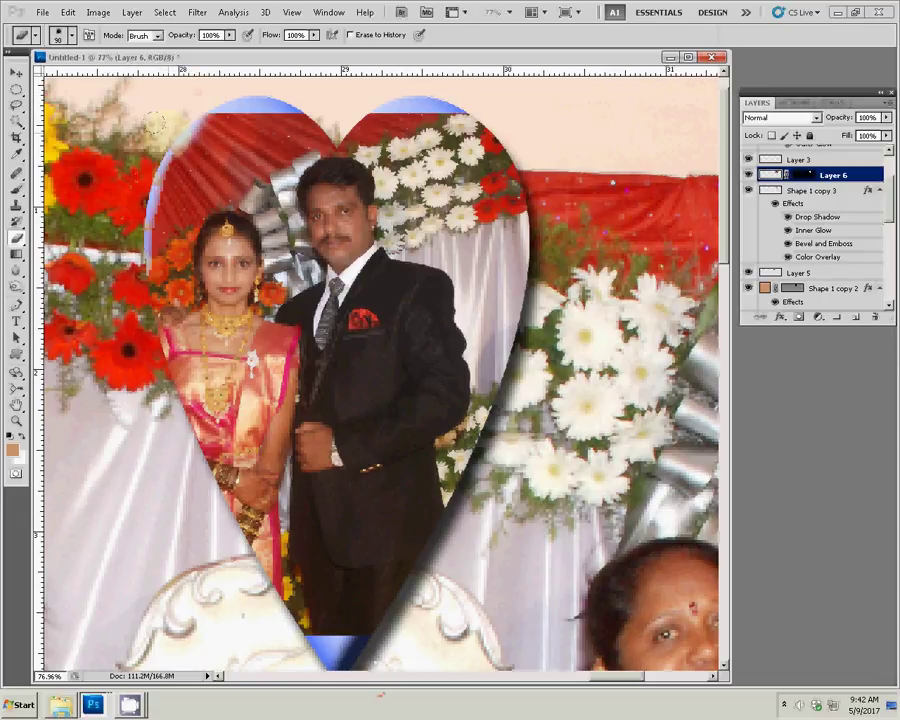
pyautogui.moveTo(118, 225); pyautogui.dragTo(188, 412)
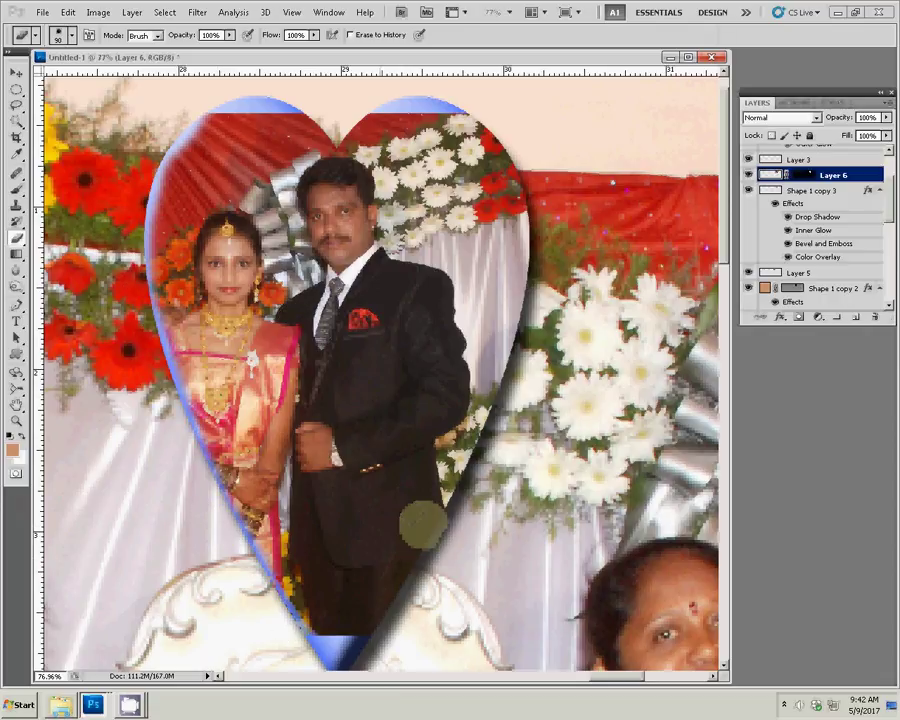
# Step: Touch up the heart's lower-right and right edges, undoing the blotchy right-edge marks
pyautogui.moveTo(422, 522); pyautogui.dragTo(438, 485)
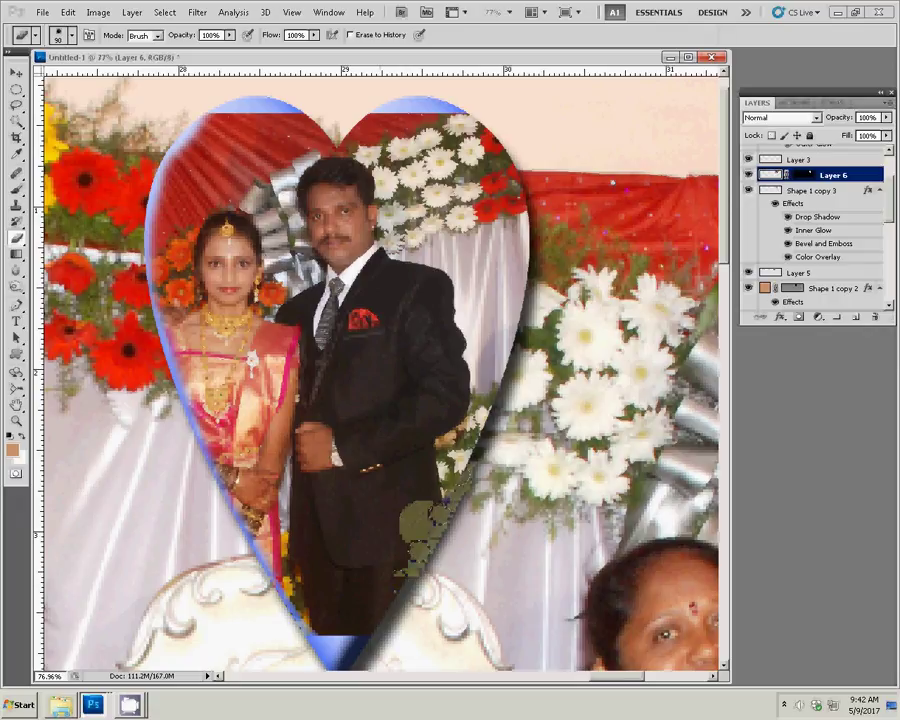
pyautogui.moveTo(515, 360); pyautogui.dragTo(528, 305)
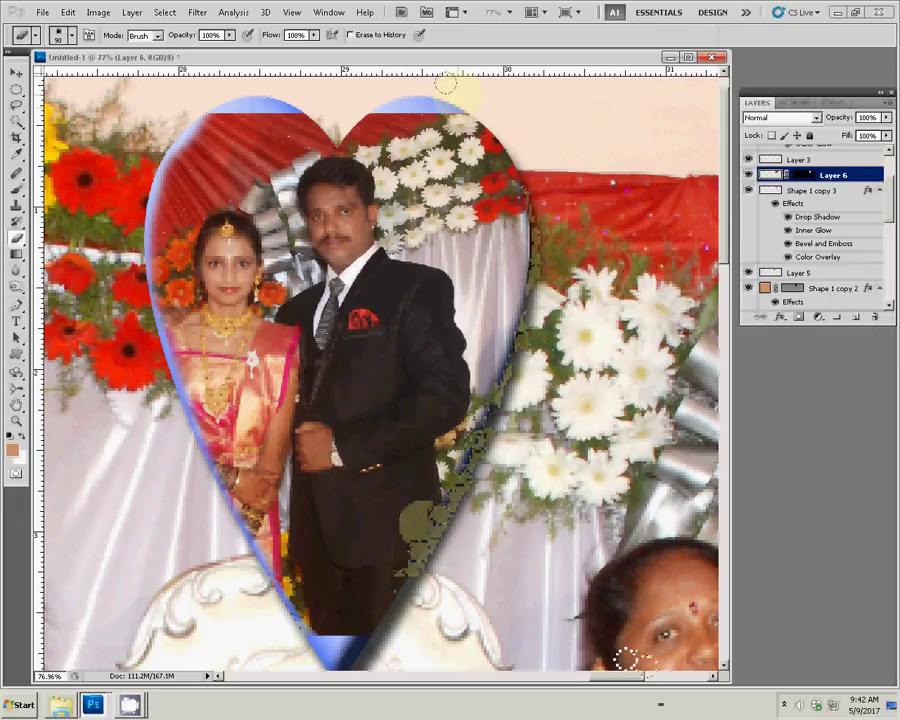
pyautogui.hotkey('ctrl', 'z')
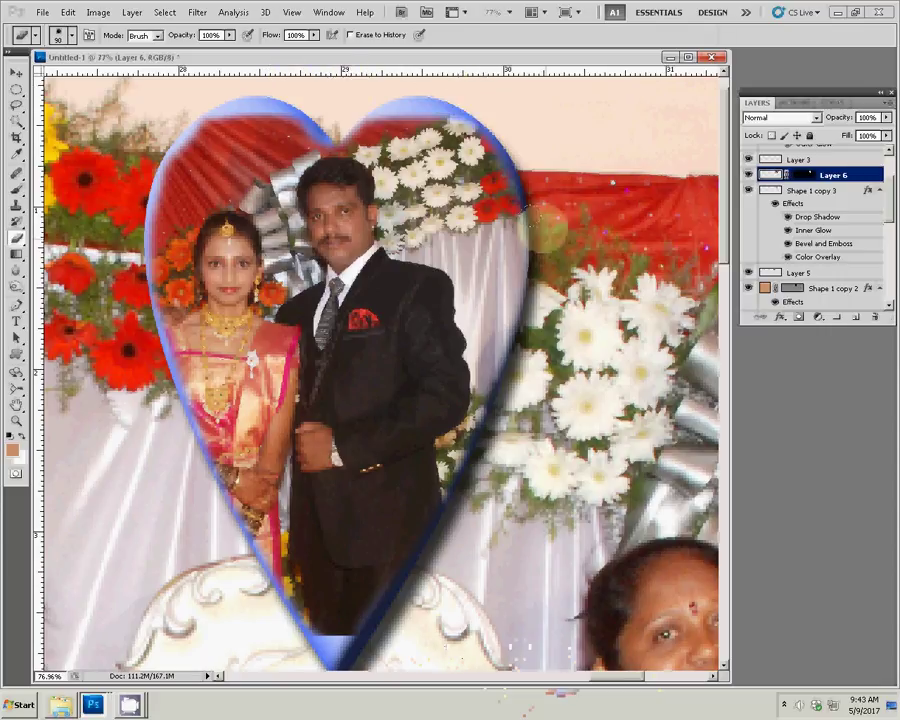
pyautogui.press('z')
pyautogui.rightClick(466, 278)
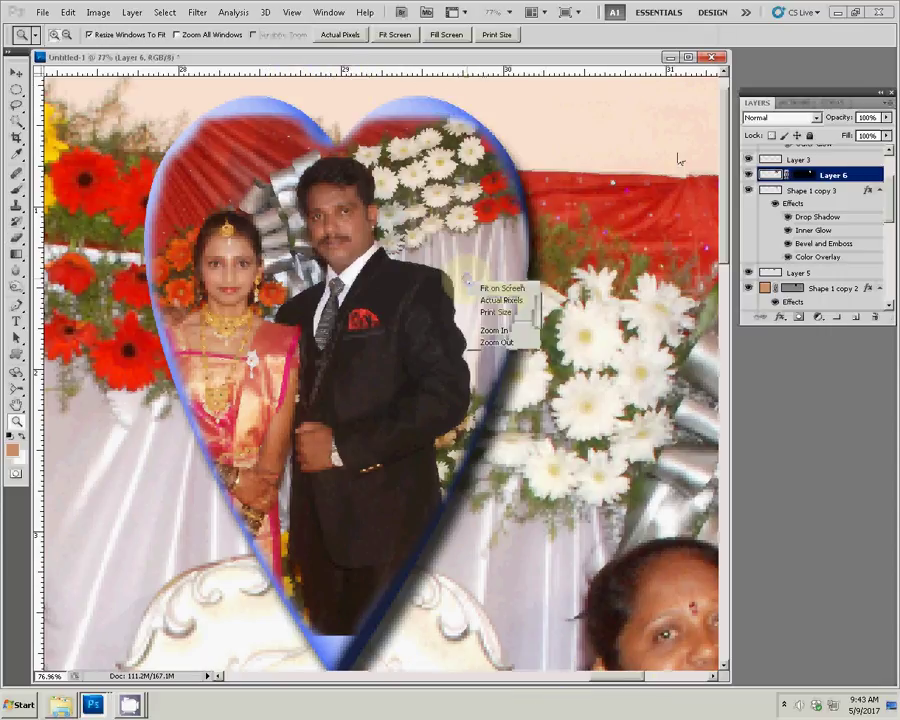
pyautogui.click(16, 238)
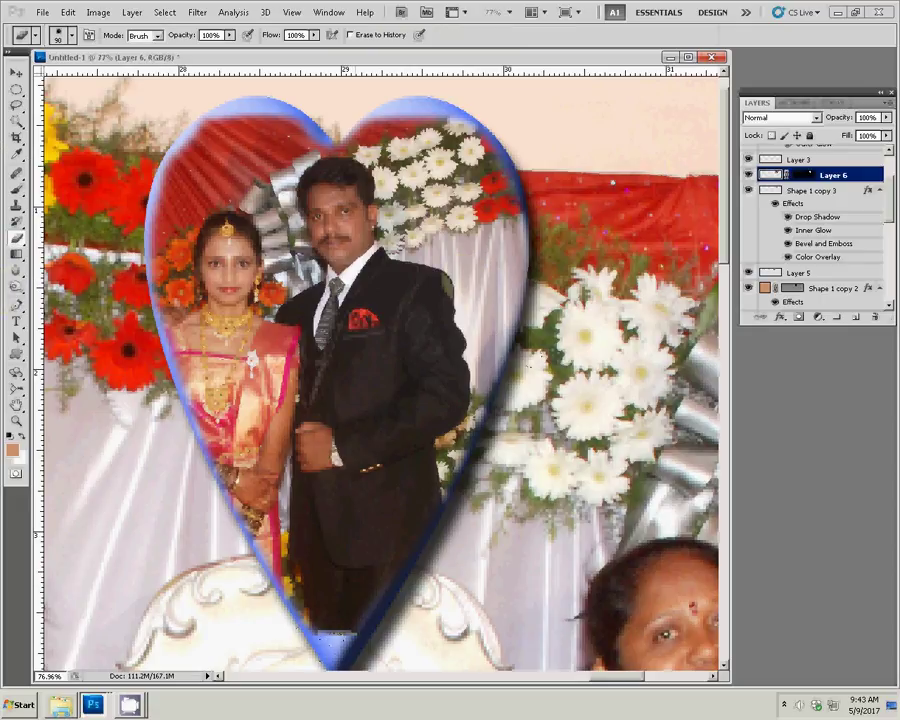
# Step: Begin Save As and browse to the k5 folder on Local Disk (I:) in Thumbnails view
pyautogui.click(41, 12)
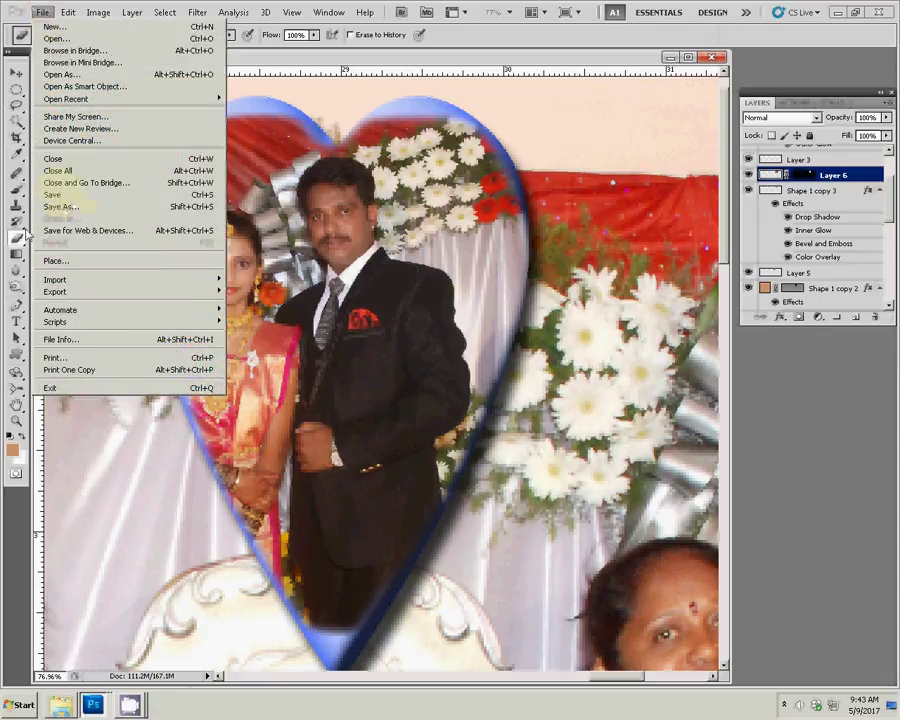
pyautogui.click(60, 206)
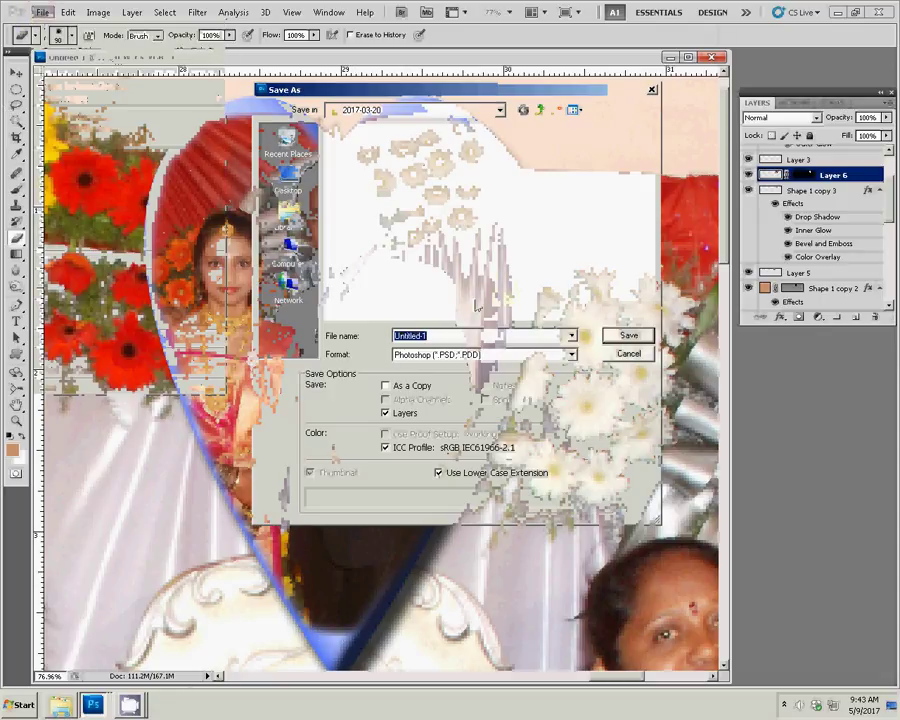
pyautogui.click(293, 266)
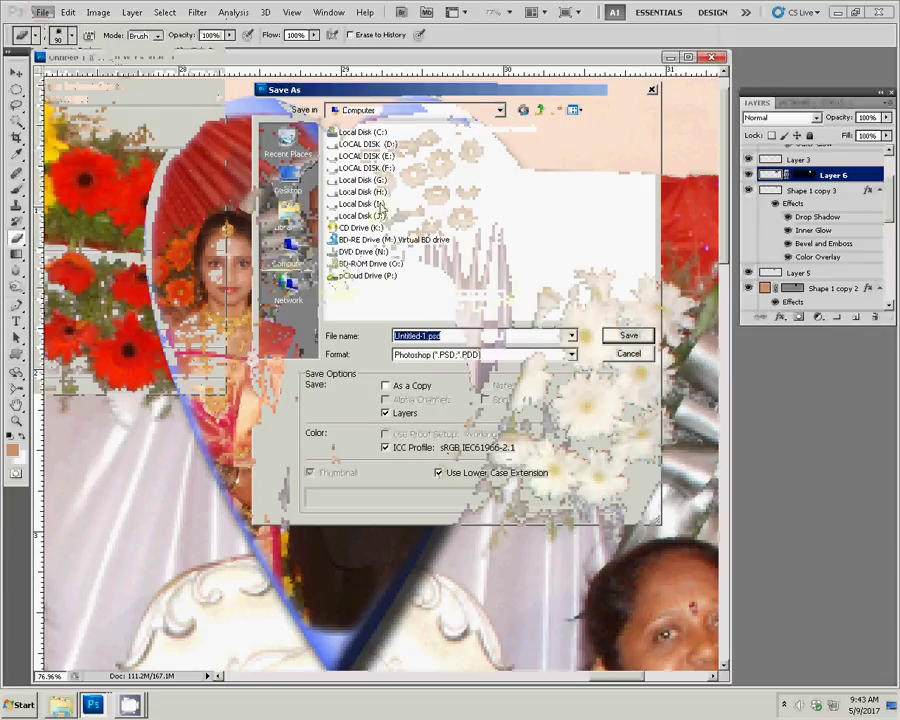
pyautogui.click(377, 204)
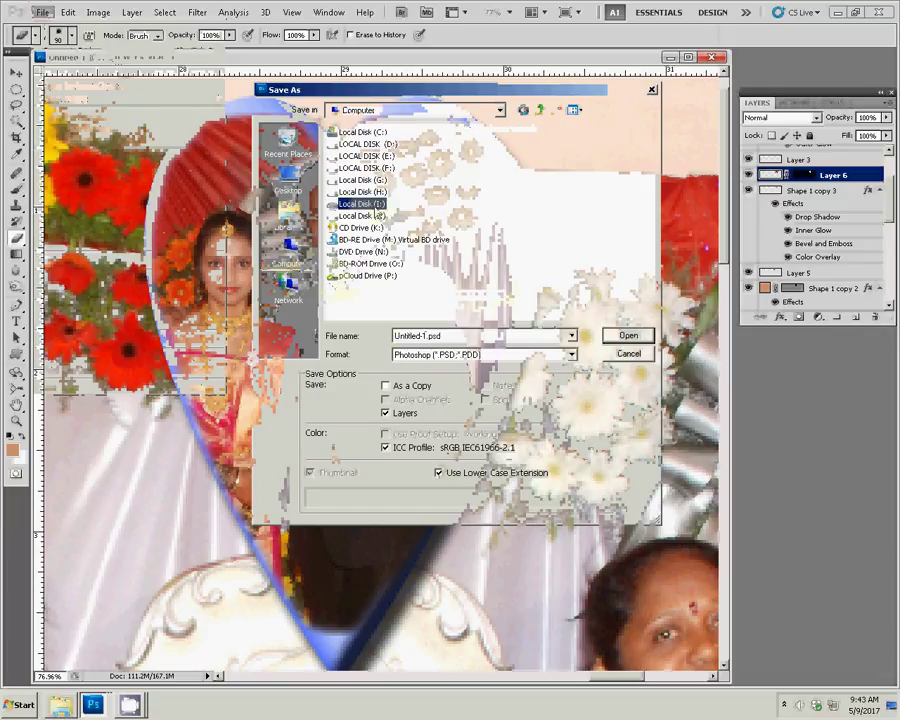
pyautogui.click(612, 338)
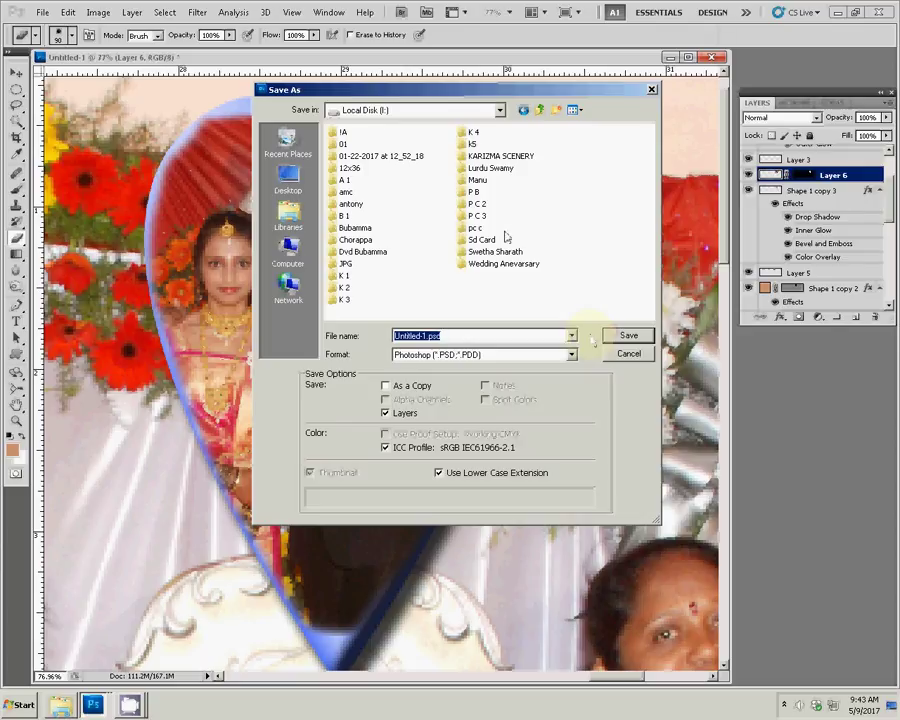
pyautogui.click(472, 144)
pyautogui.click(628, 335)
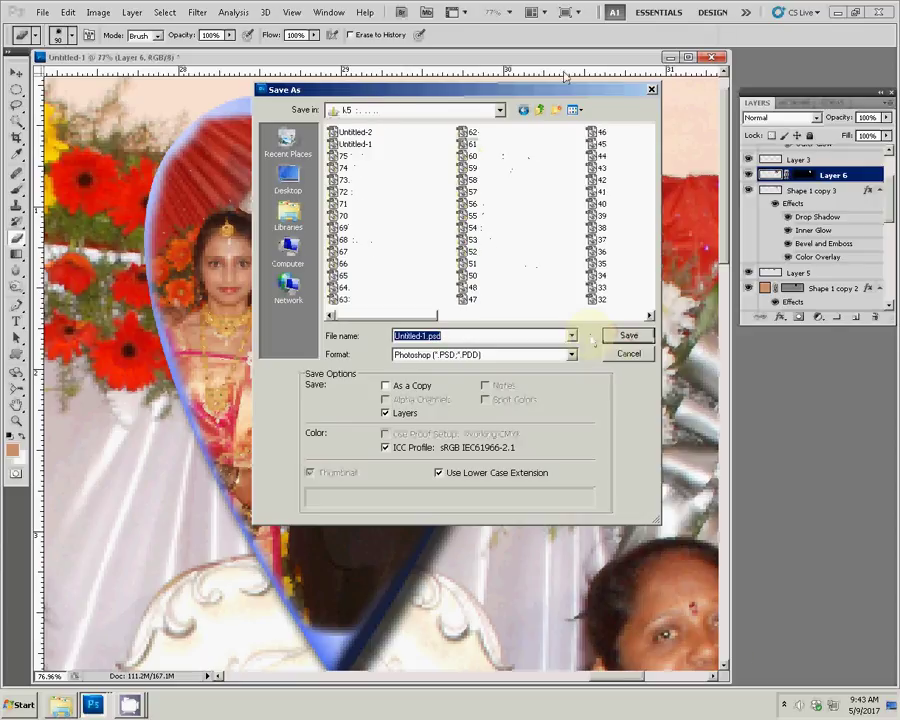
pyautogui.click(578, 111)
pyautogui.click(618, 141)
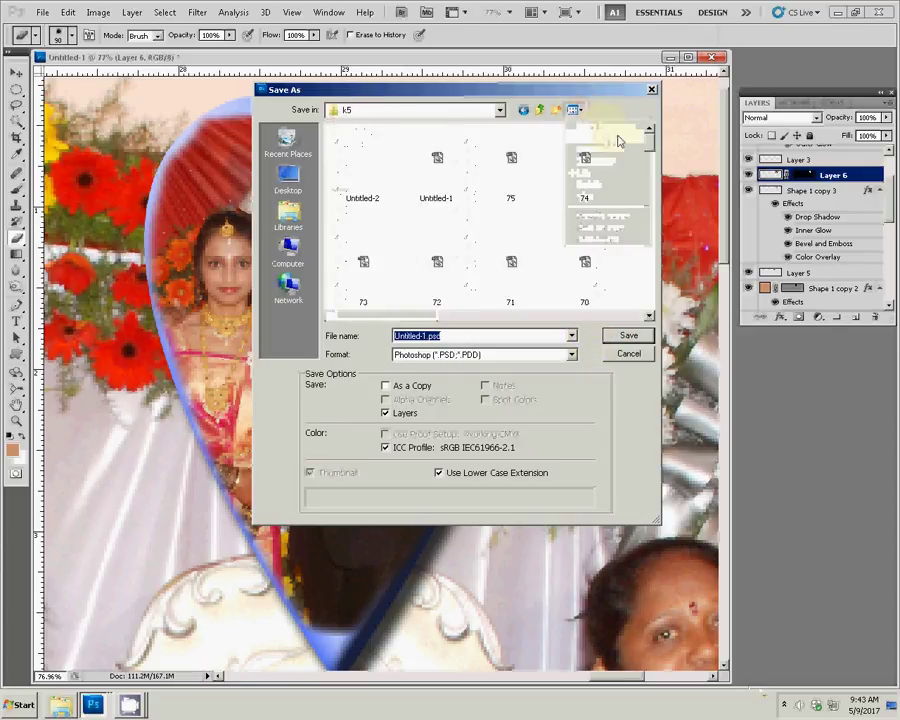
pyautogui.scroll(-15, 618, 141)
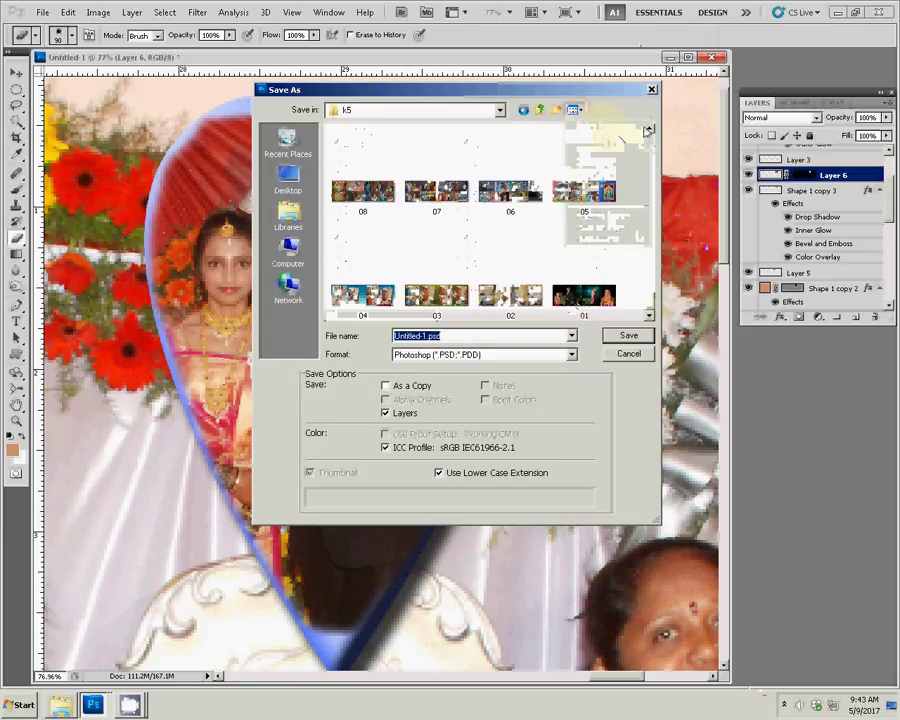
# Step: Name the file 016 and save it as PSD, accepting maximized compatibility
pyautogui.click(648, 131)
pyautogui.click(649, 132)
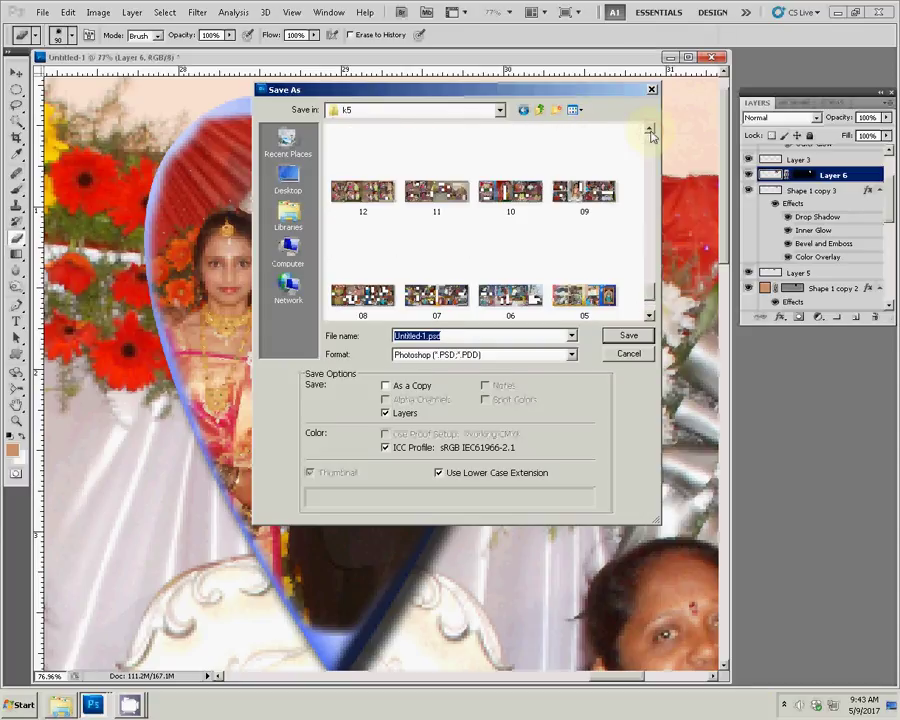
pyautogui.click(649, 131)
pyautogui.click(649, 131)
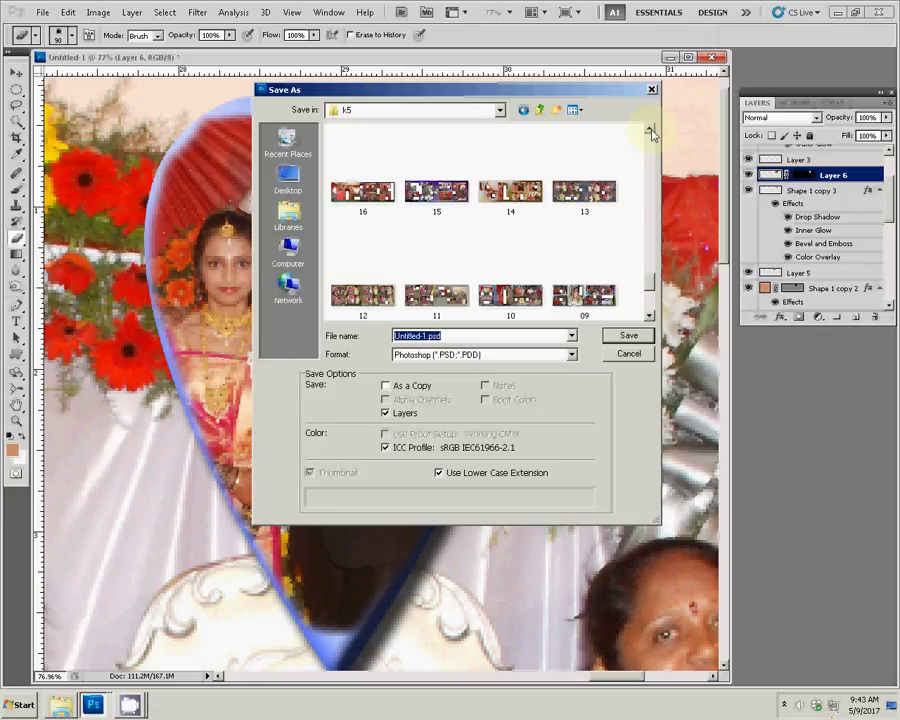
pyautogui.click(649, 131)
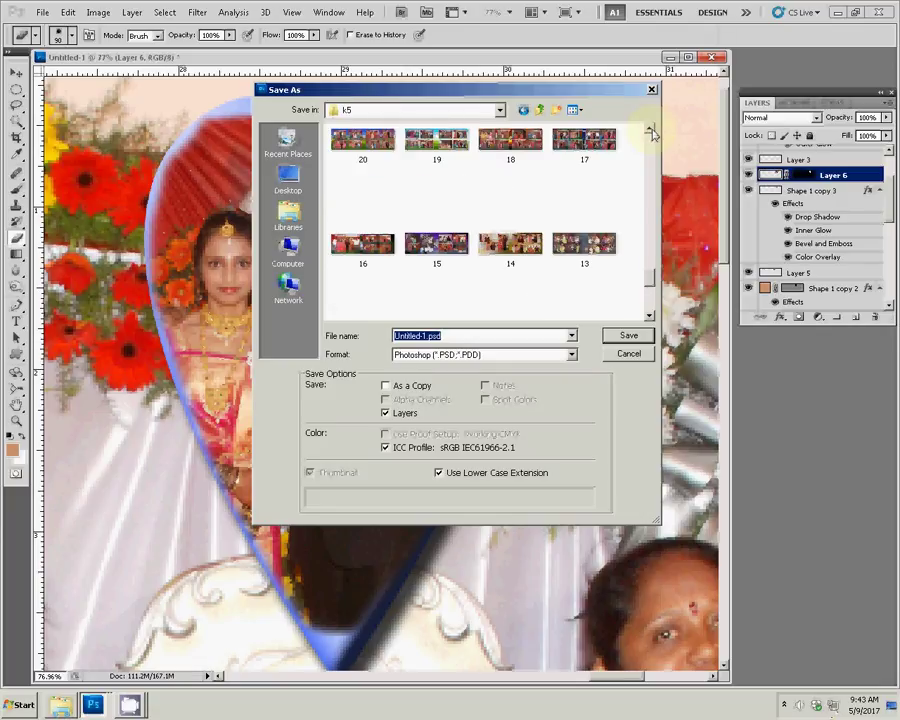
pyautogui.write('0')
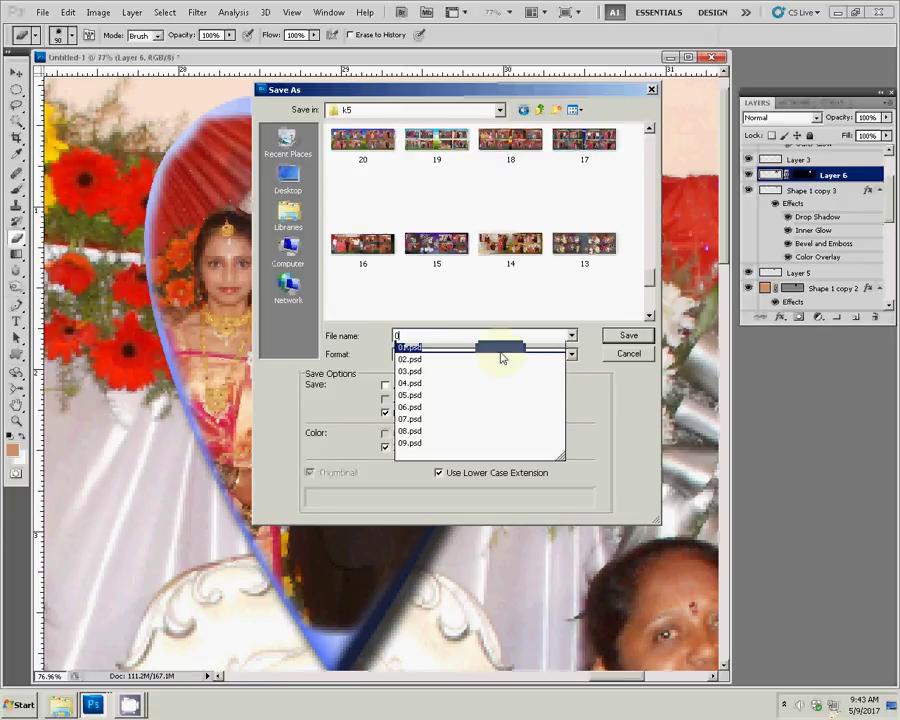
pyautogui.write('16')
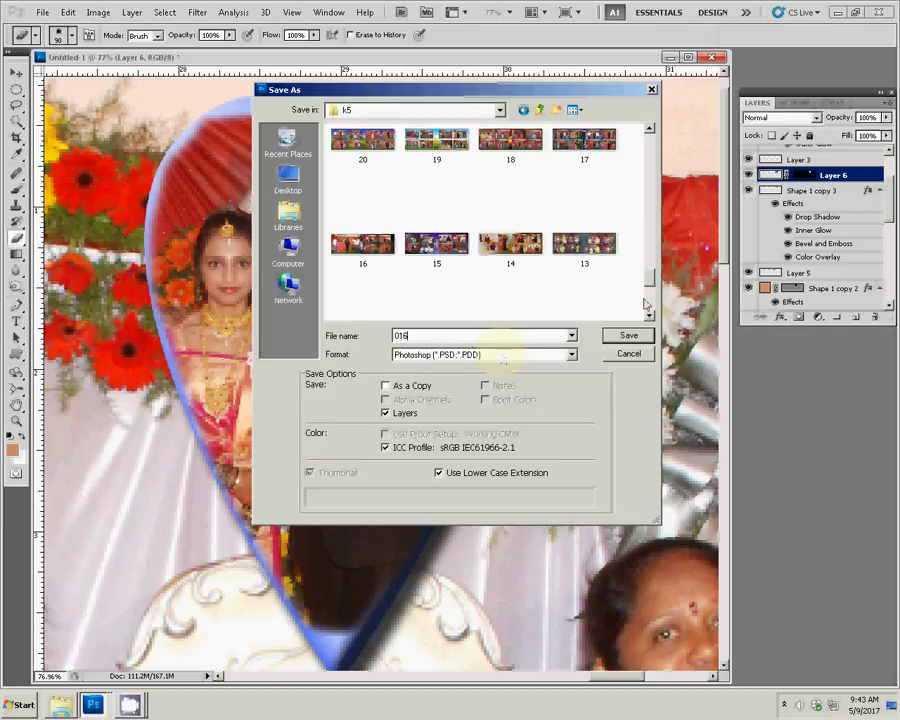
pyautogui.click(645, 337)
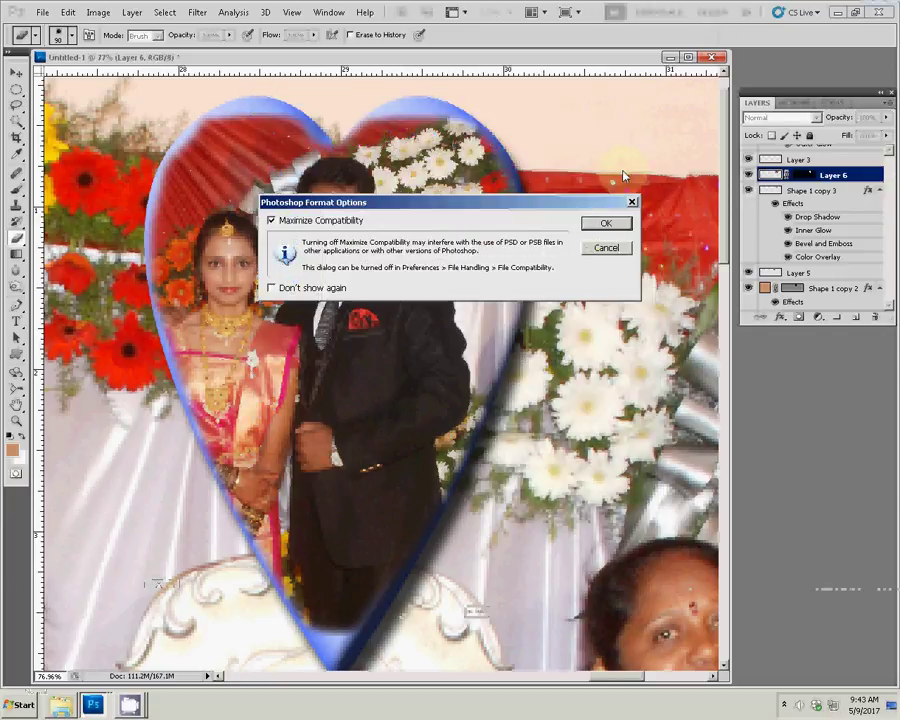
pyautogui.click(620, 224)
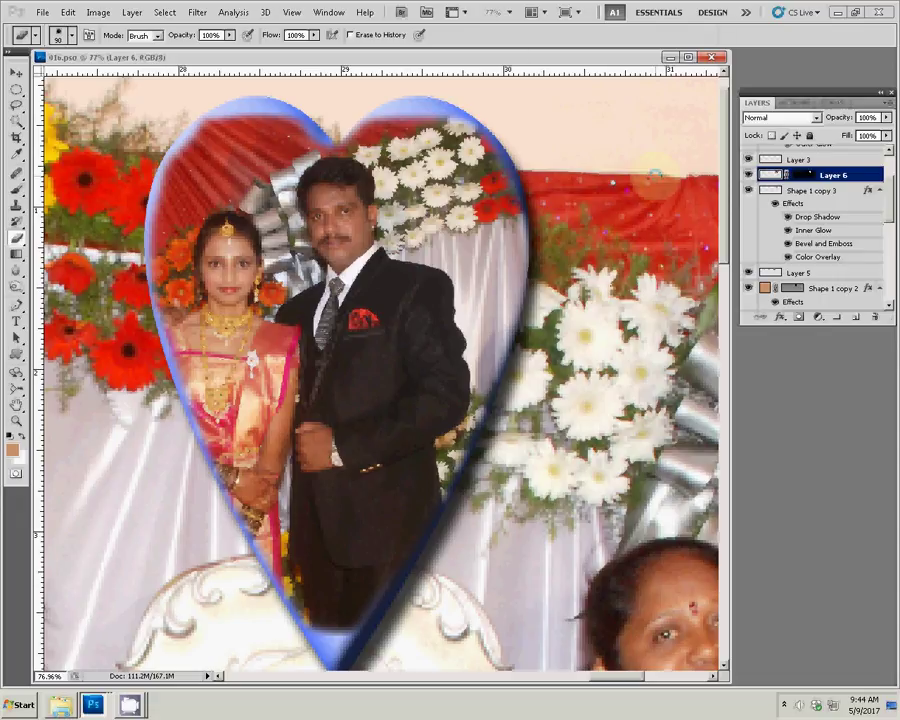
# Step: Zoom the documents out, with the couple photo at 25%
pyautogui.press('z')
pyautogui.rightClick(553, 281)
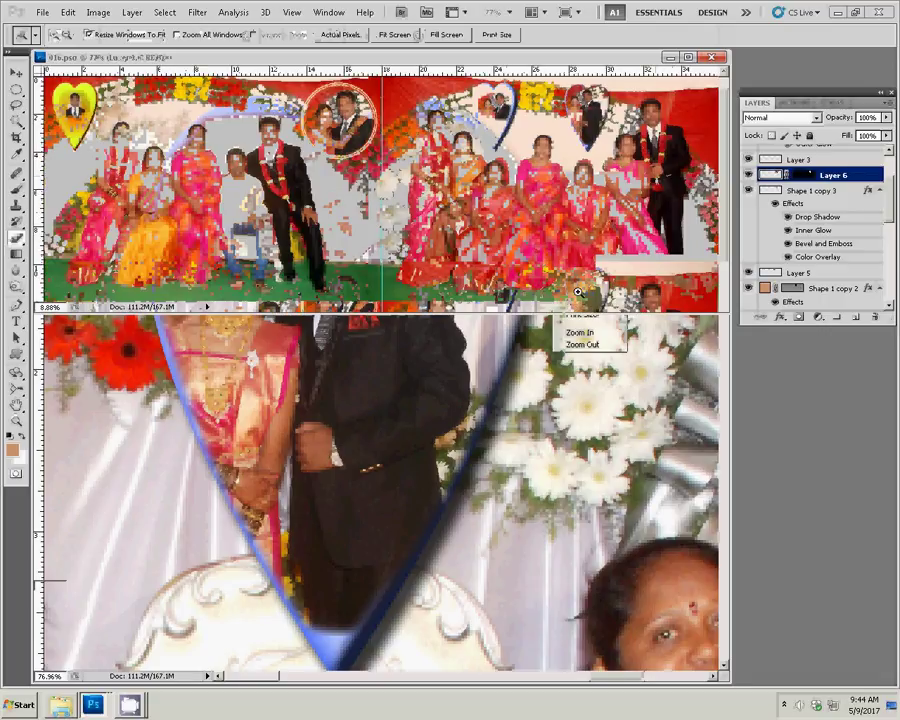
pyautogui.click(577, 292)
pyautogui.click(535, 332)
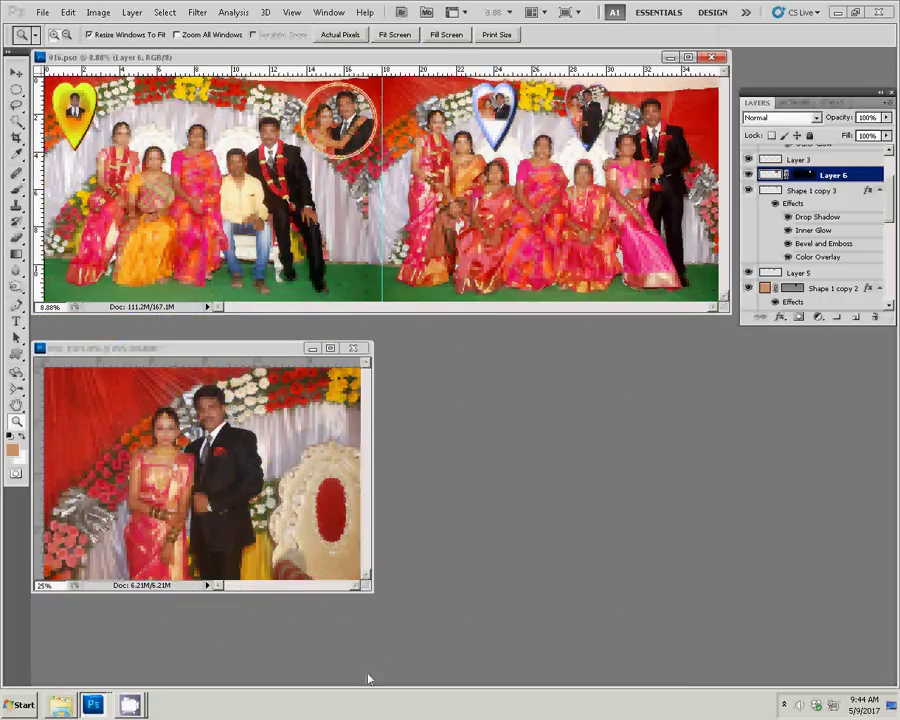
# Step: Confirm 016 exists in the Open dialog, cancel it, and close the 016 spread
pyautogui.doubleClick(596, 322)
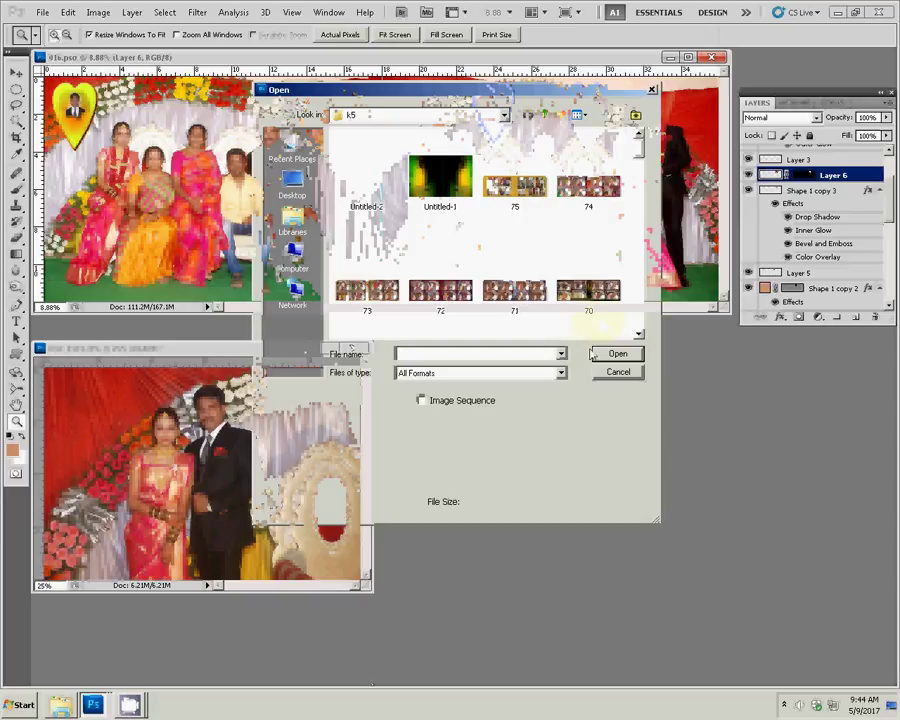
pyautogui.click(638, 336)
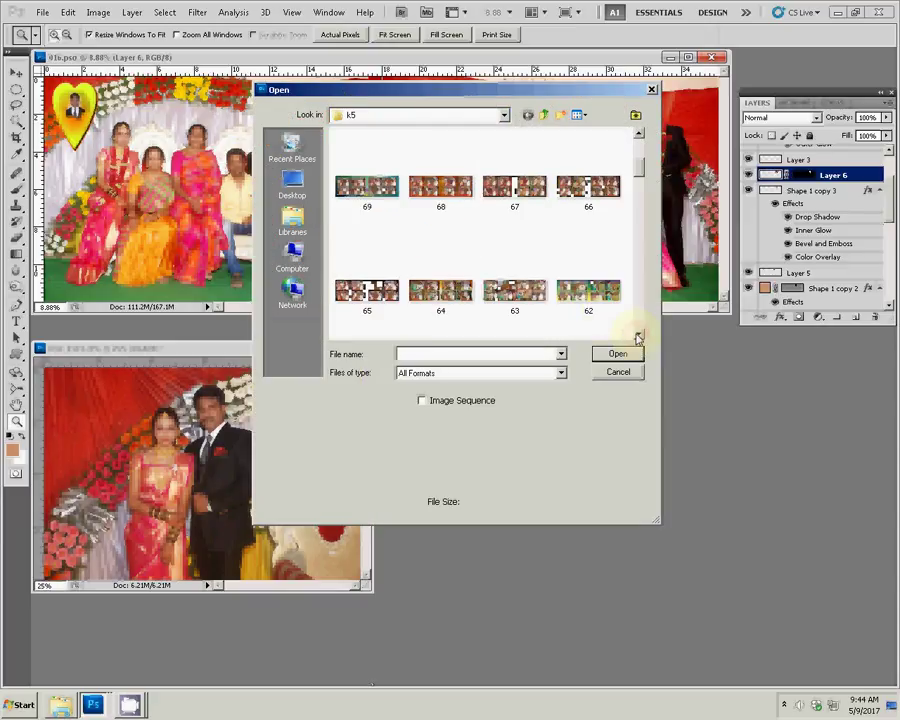
pyautogui.moveTo(638, 166); pyautogui.dragTo(642, 287)
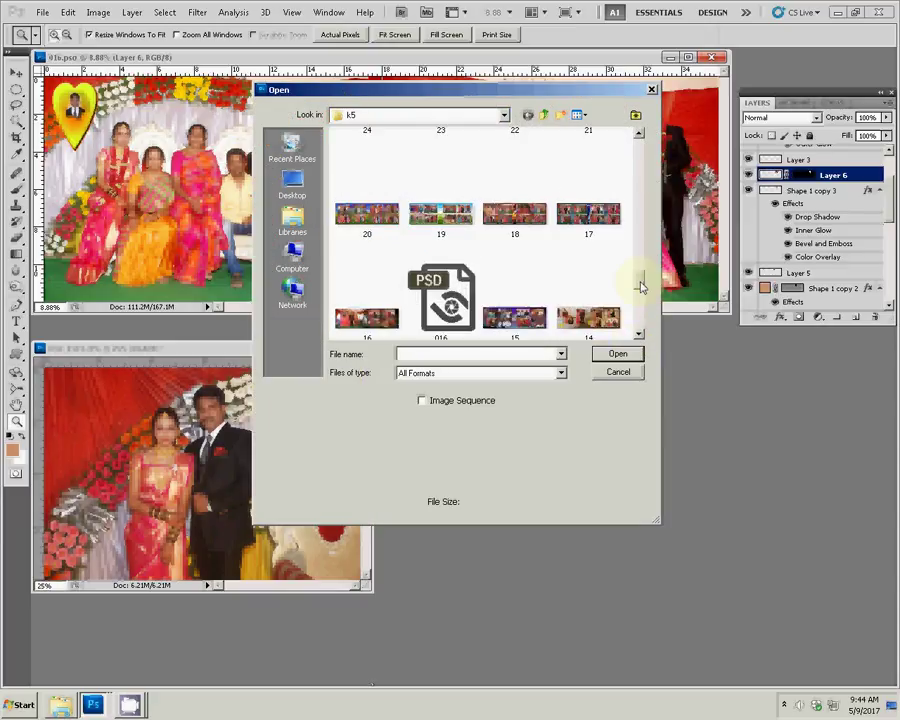
pyautogui.click(440, 318)
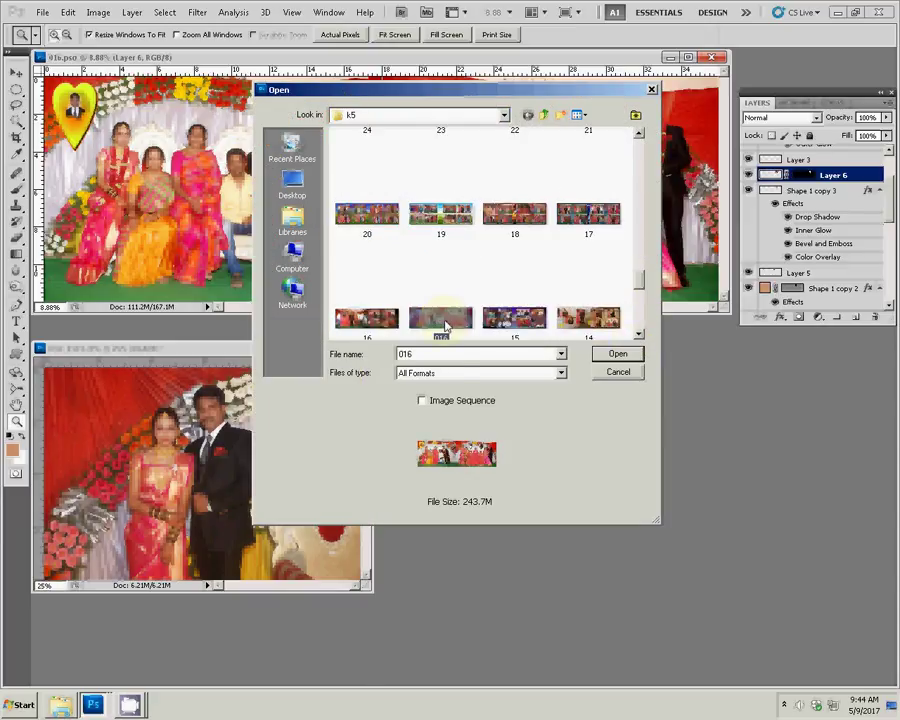
pyautogui.click(617, 372)
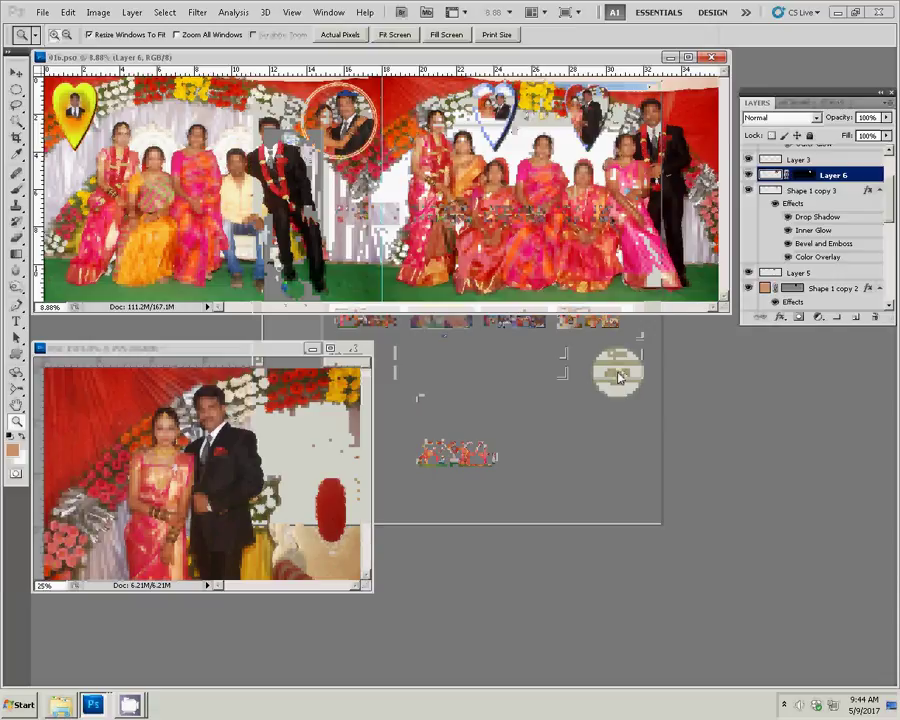
pyautogui.click(714, 60)
# Step: Close the couple photo, add DSC_0183 to the Explorer selection, and open the sss d folder
pyautogui.click(463, 267)
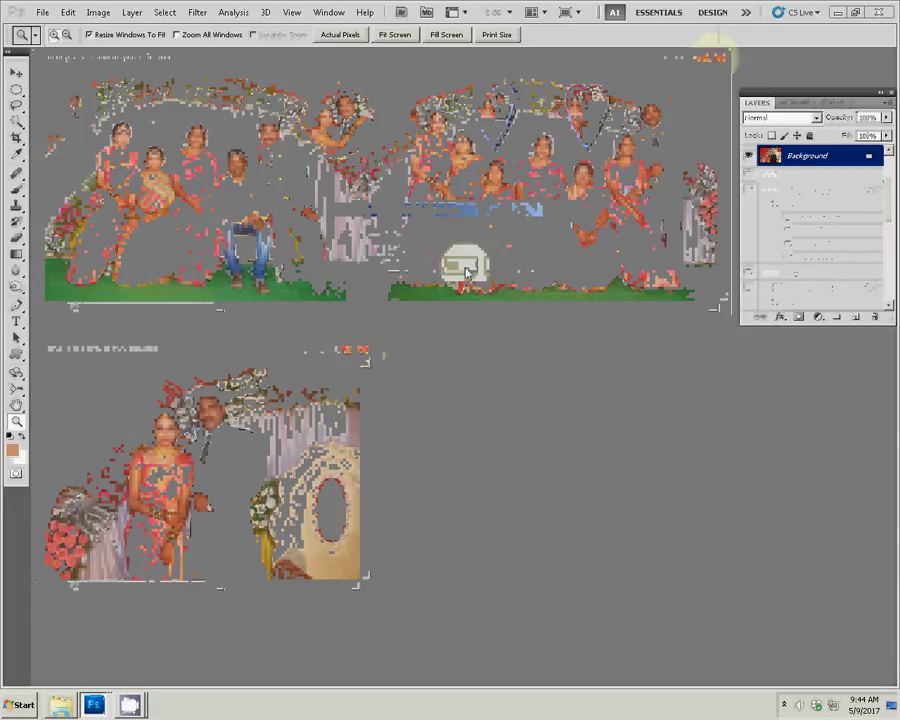
pyautogui.hotkey('alt', 'Tab')
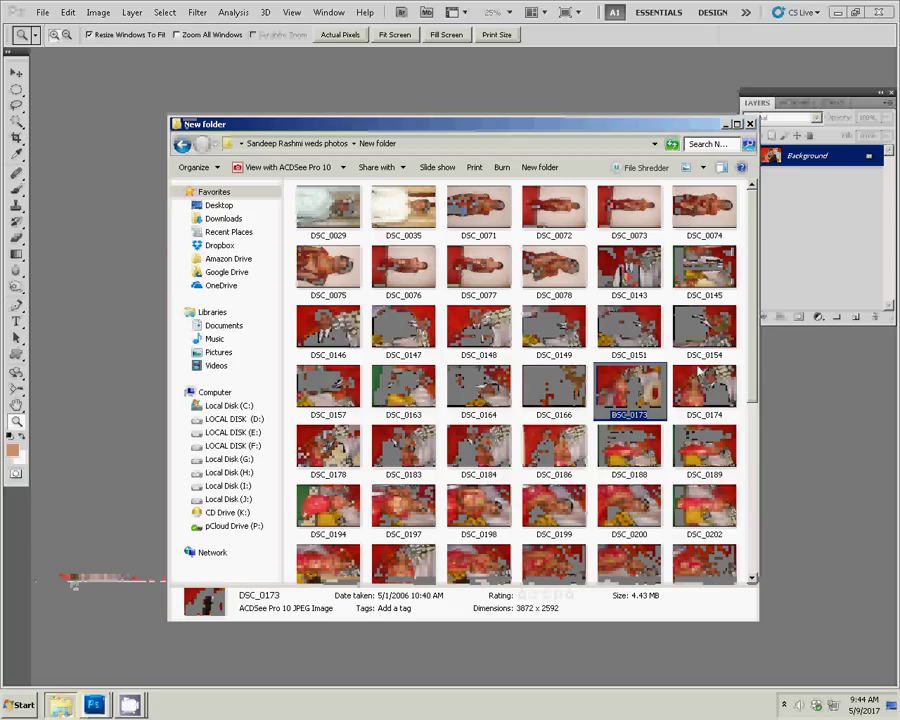
pyautogui.moveTo(629, 386)
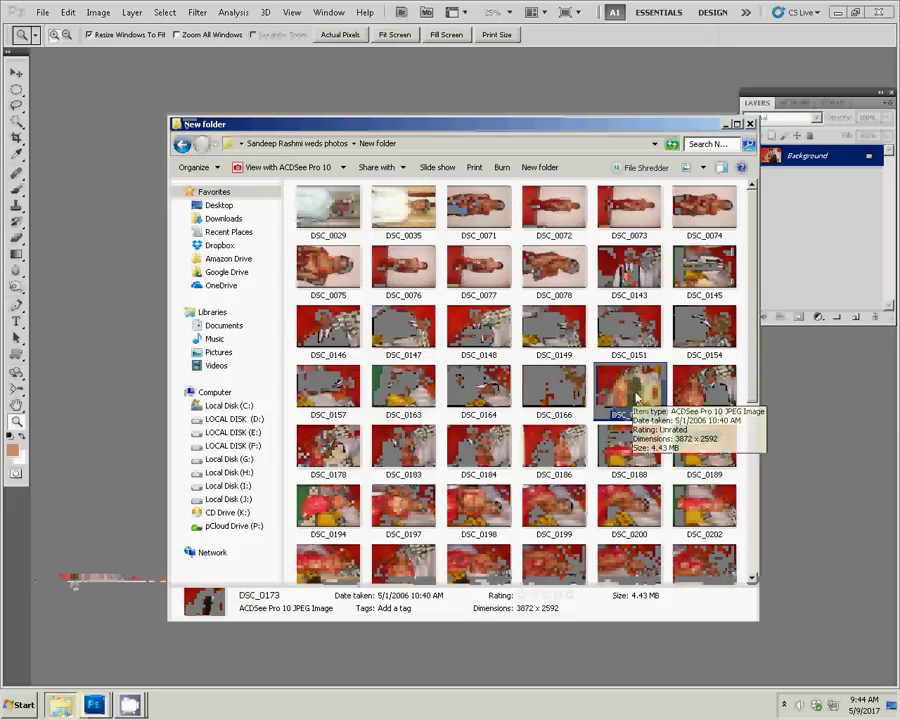
pyautogui.keyDown('ctrl'); pyautogui.click(396, 462); pyautogui.keyUp('ctrl')
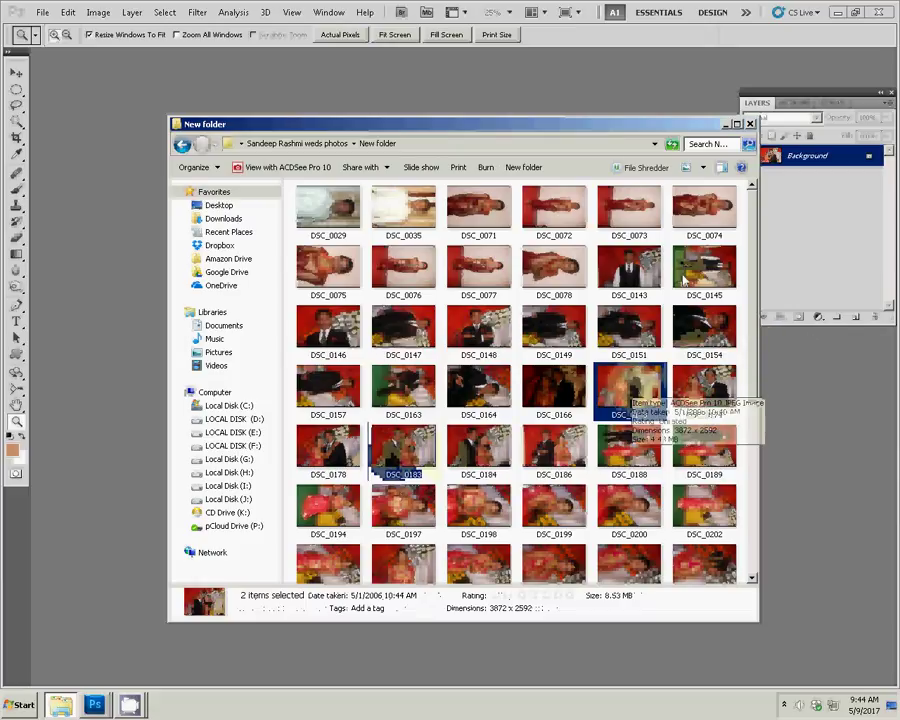
pyautogui.click(182, 147)
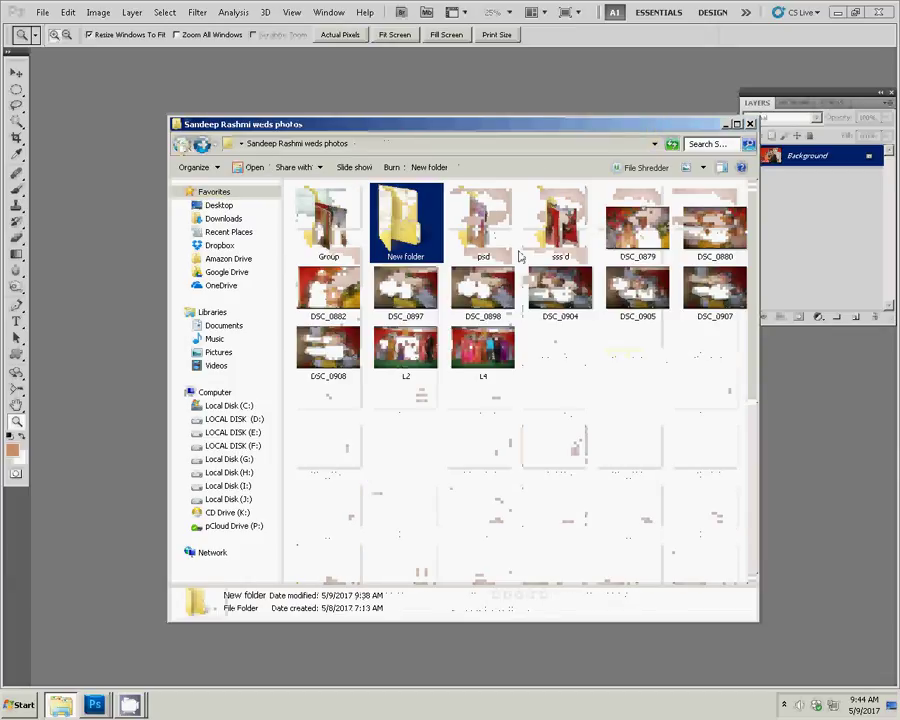
pyautogui.doubleClick(550, 235)
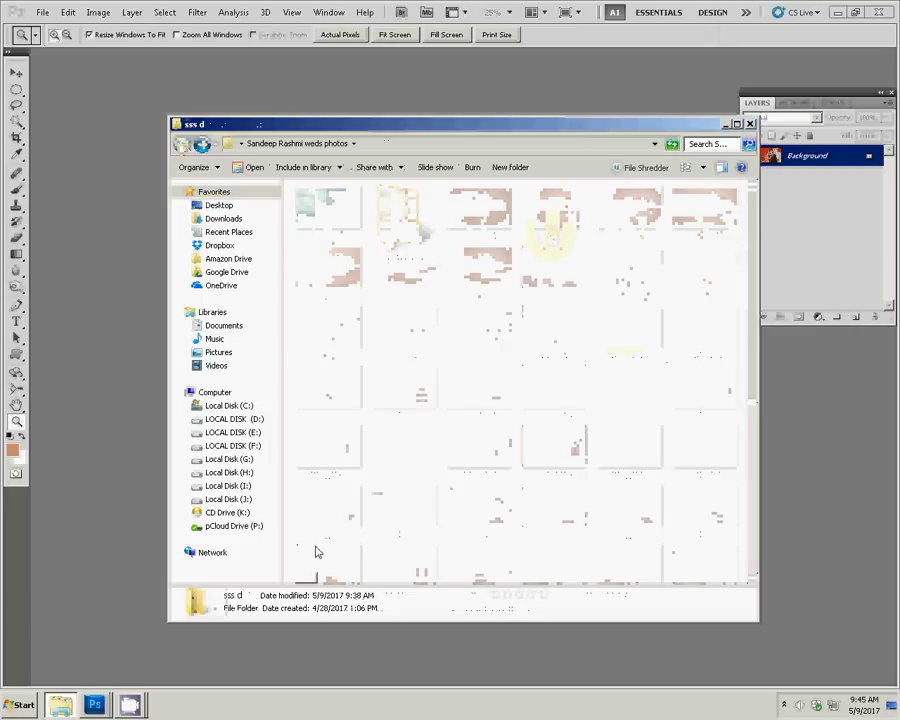